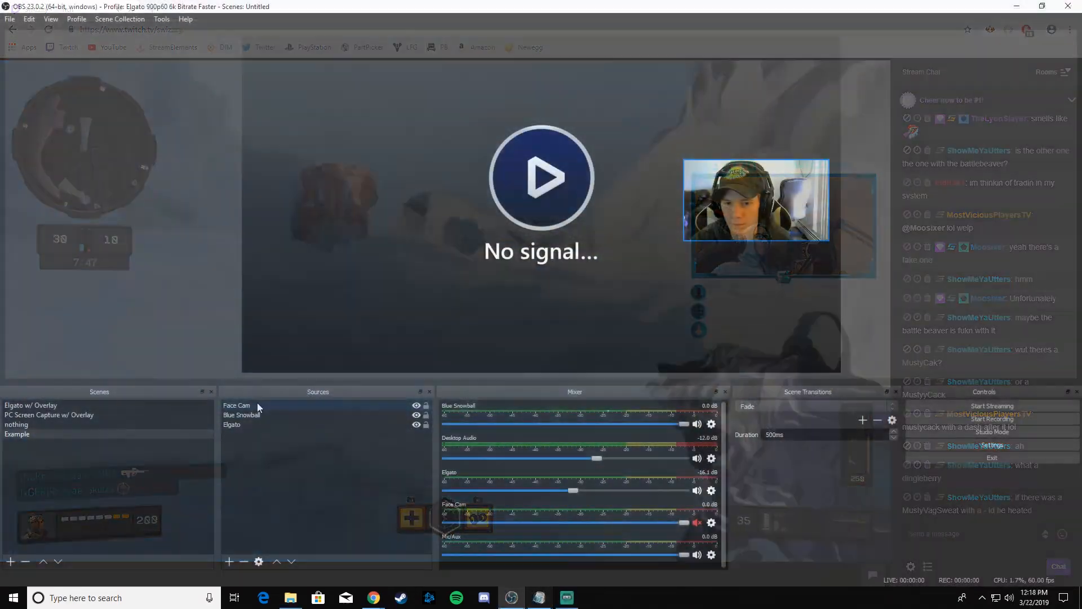
- Open the filters of the Face Cam source in the Example scene
click(257, 403)
right_click(257, 402)
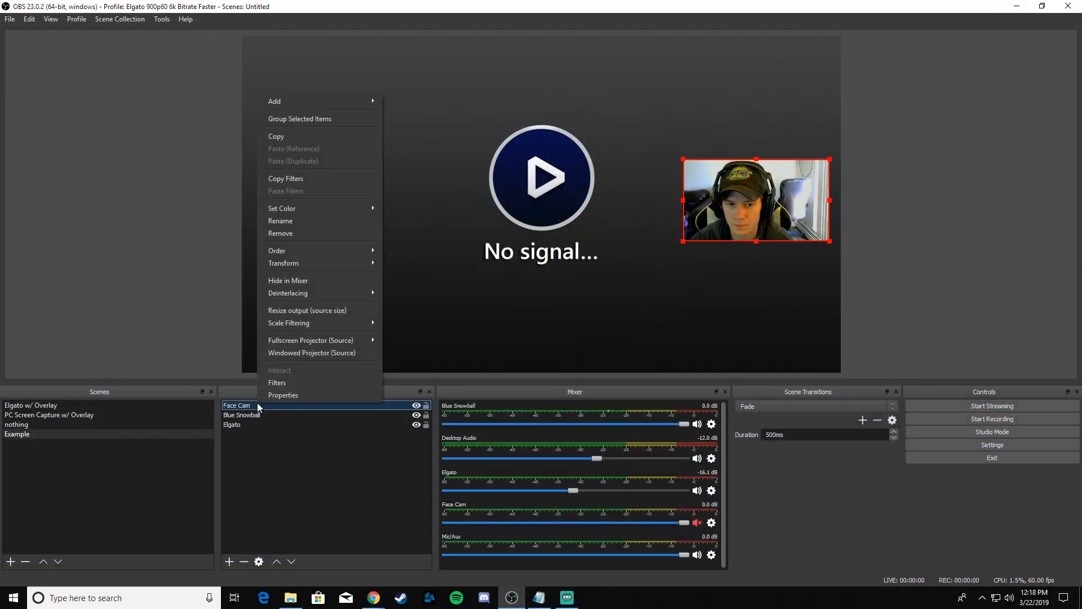
click(303, 384)
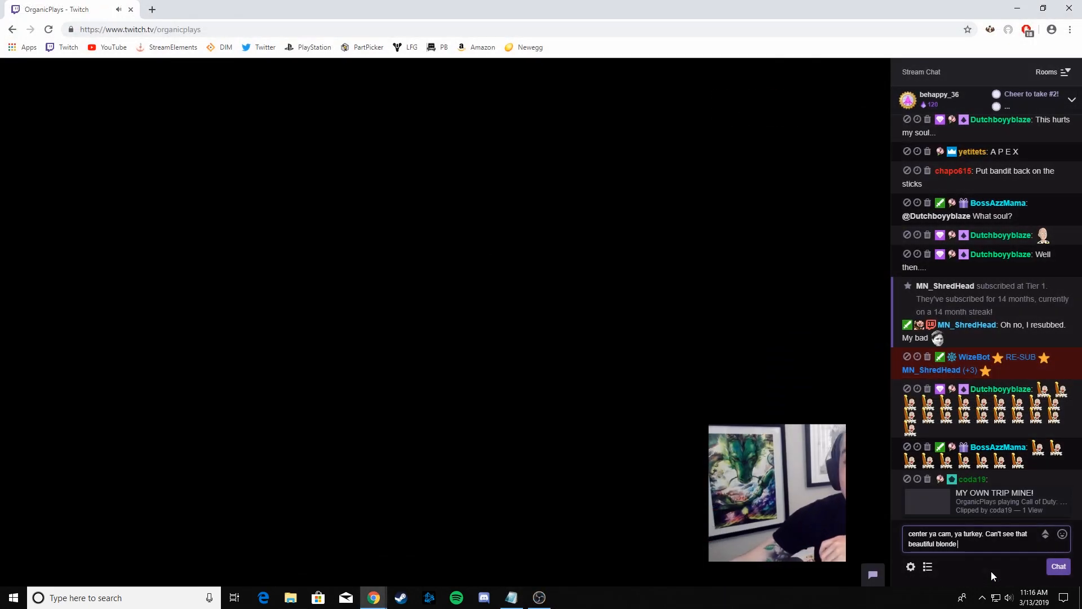
- Finish the Twitch chat message with "hair KappaPride" and send it
text(hair KappaPride)
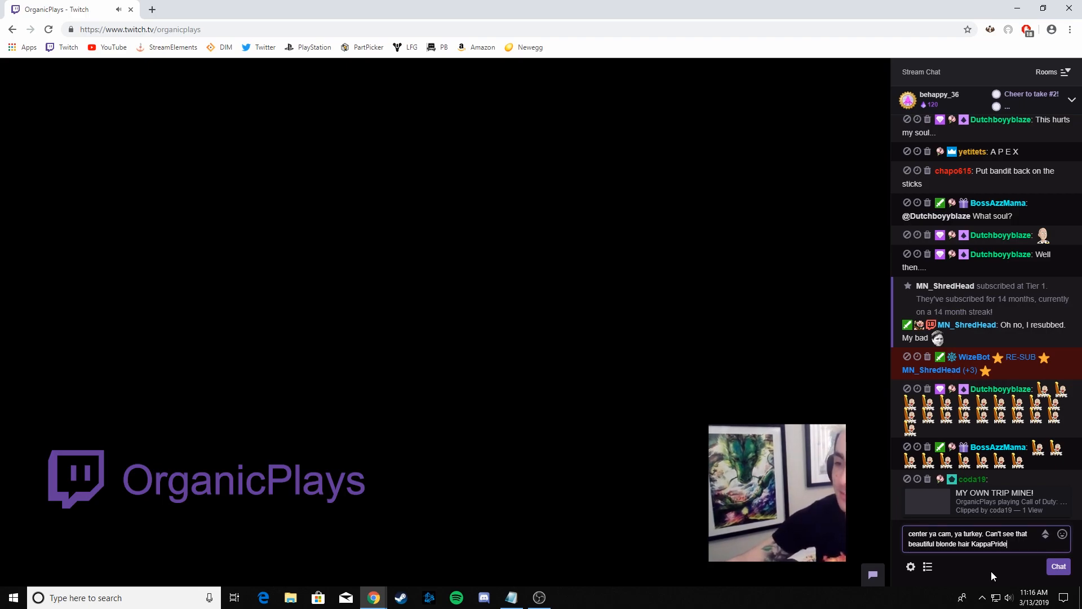
key(Return)
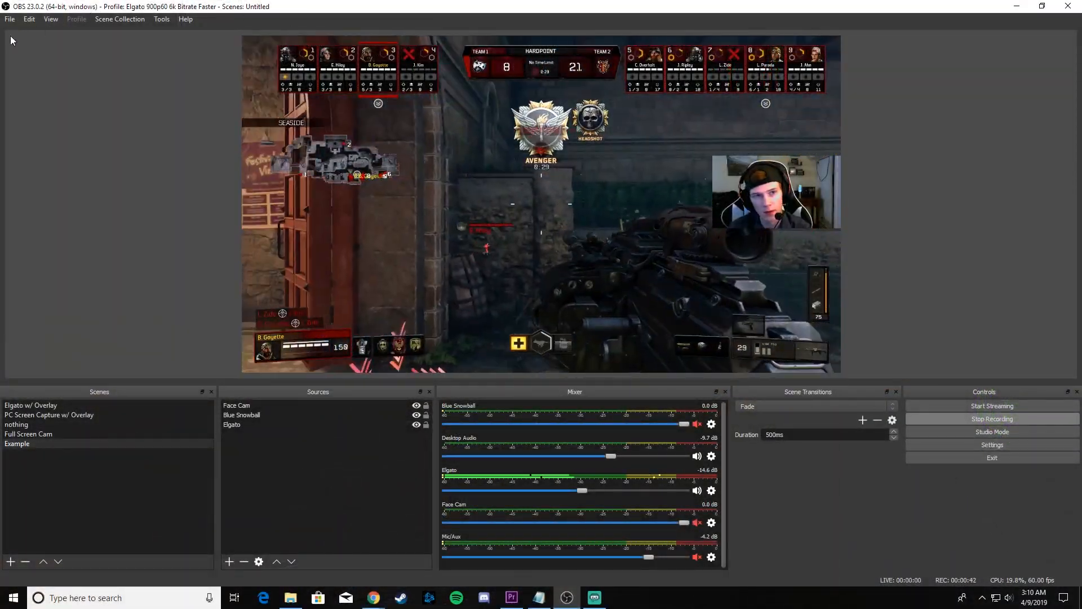
- Switch to OBS and open the streaming and recording stats
click(51, 20)
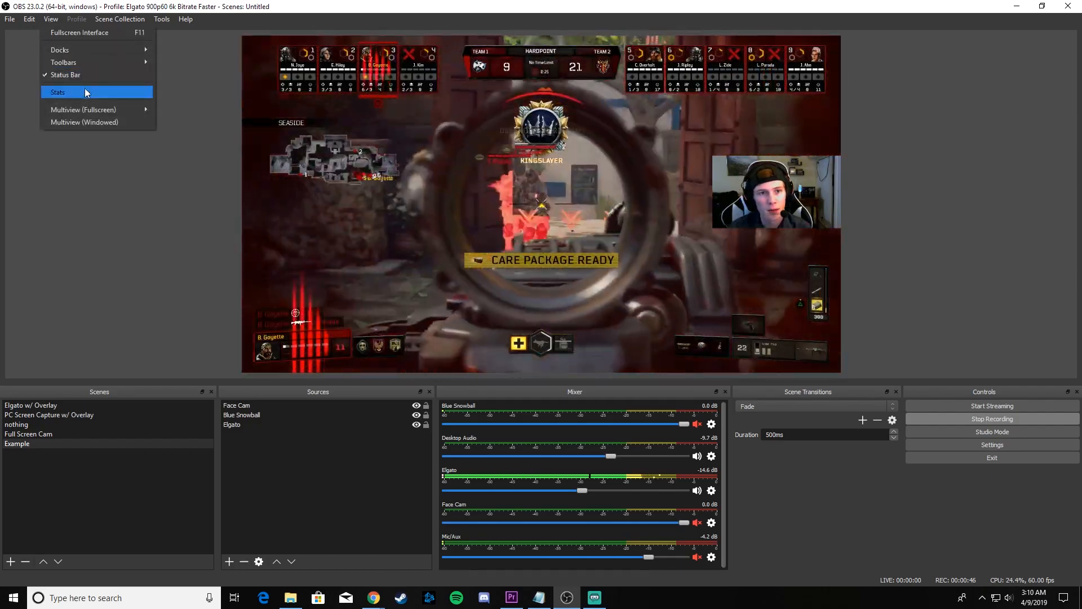
click(86, 93)
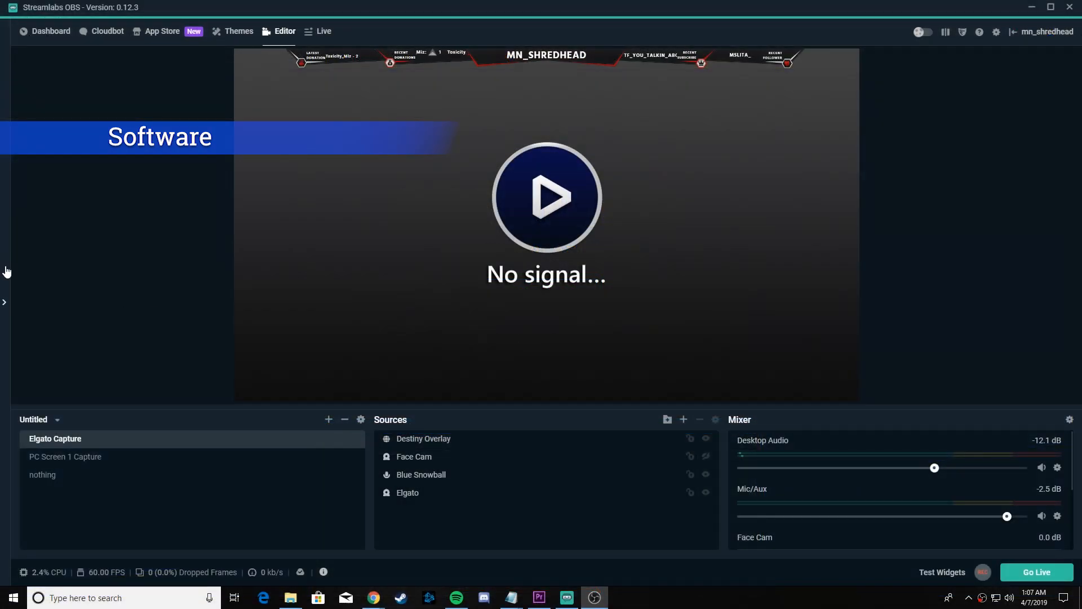
- In Streamlabs OBS, expand the stream chat beside the editor and browse the available scene themes
click(6, 272)
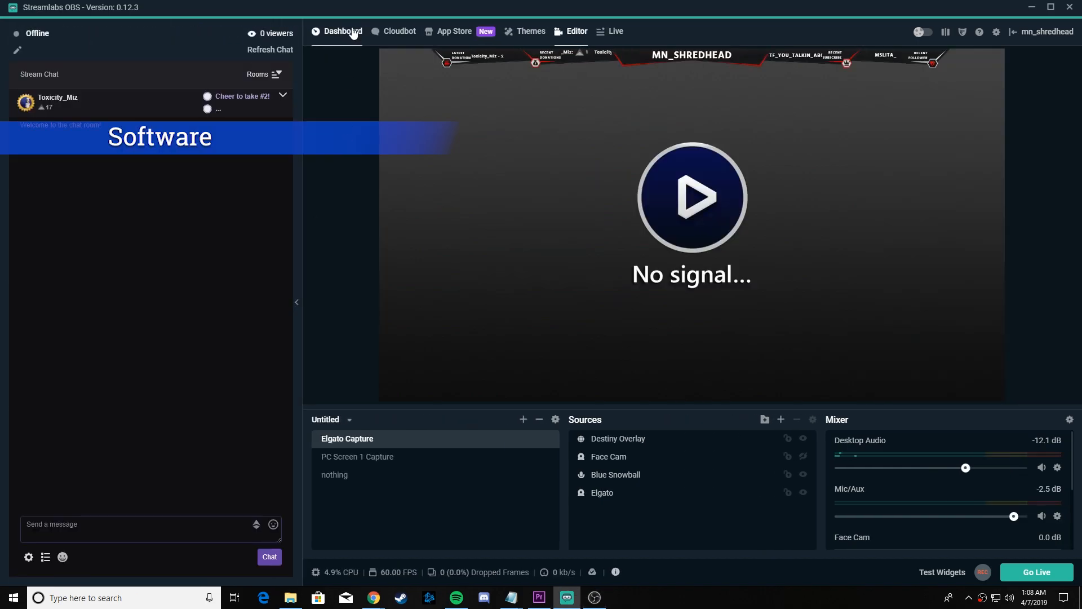
click(525, 32)
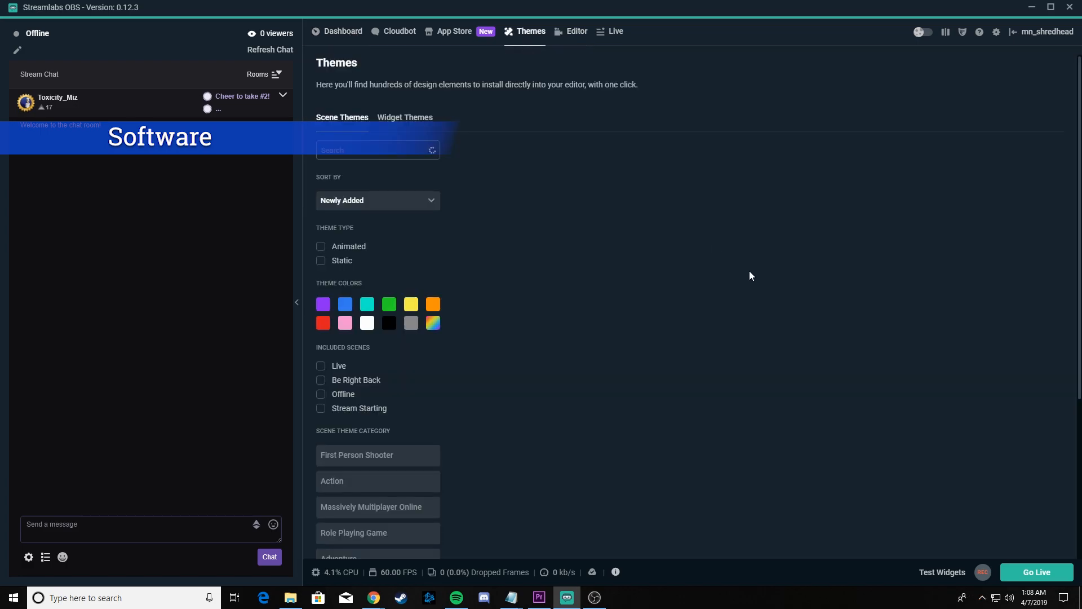
scroll(712, 277, down, 4)
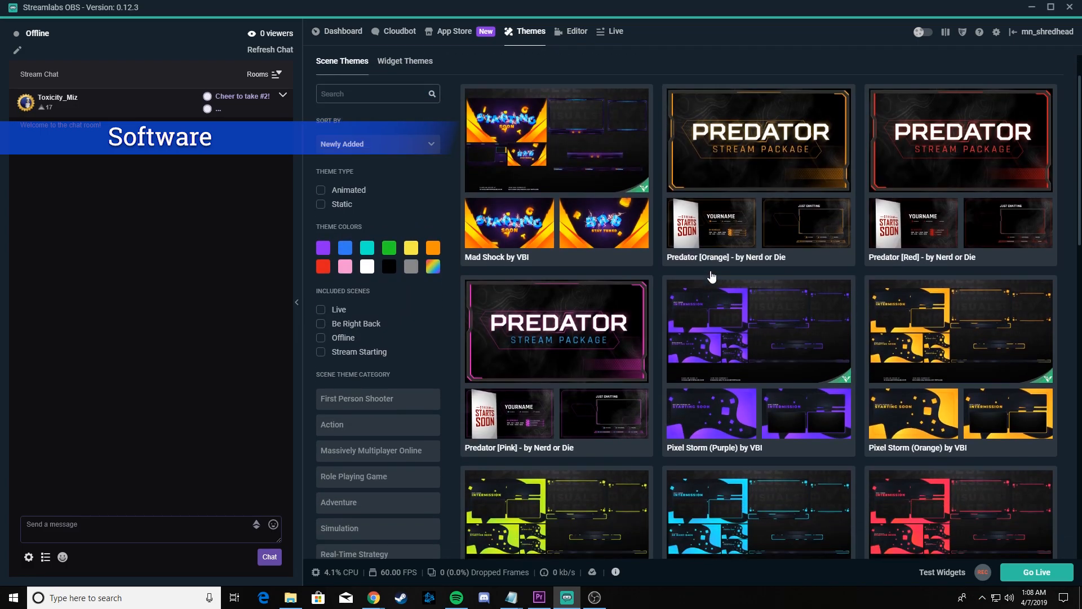
scroll(712, 284, down, 4)
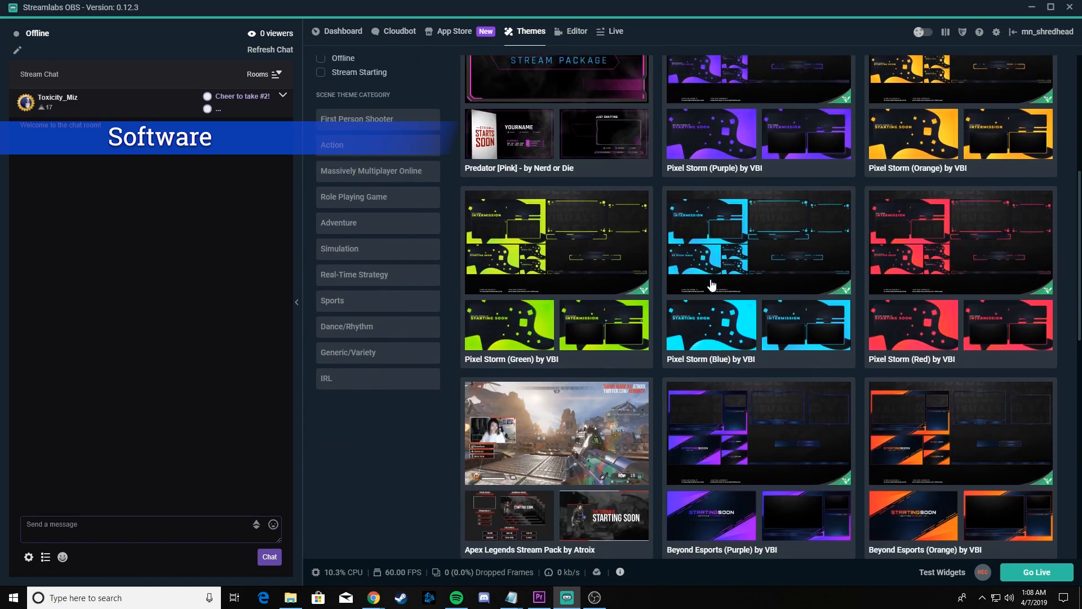
scroll(712, 284, down, 4)
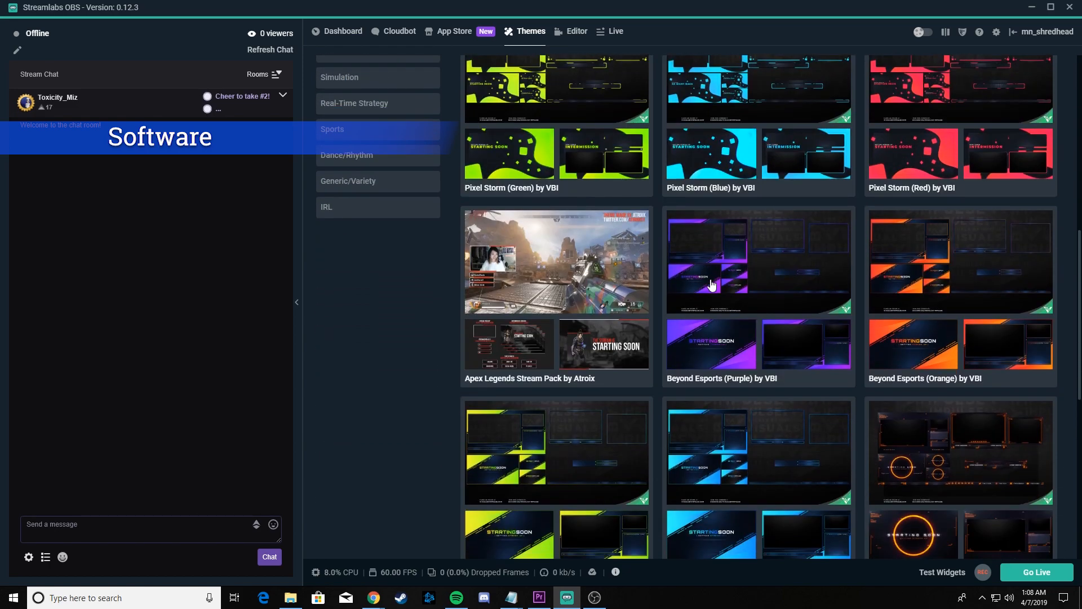
scroll(711, 283, down, 1)
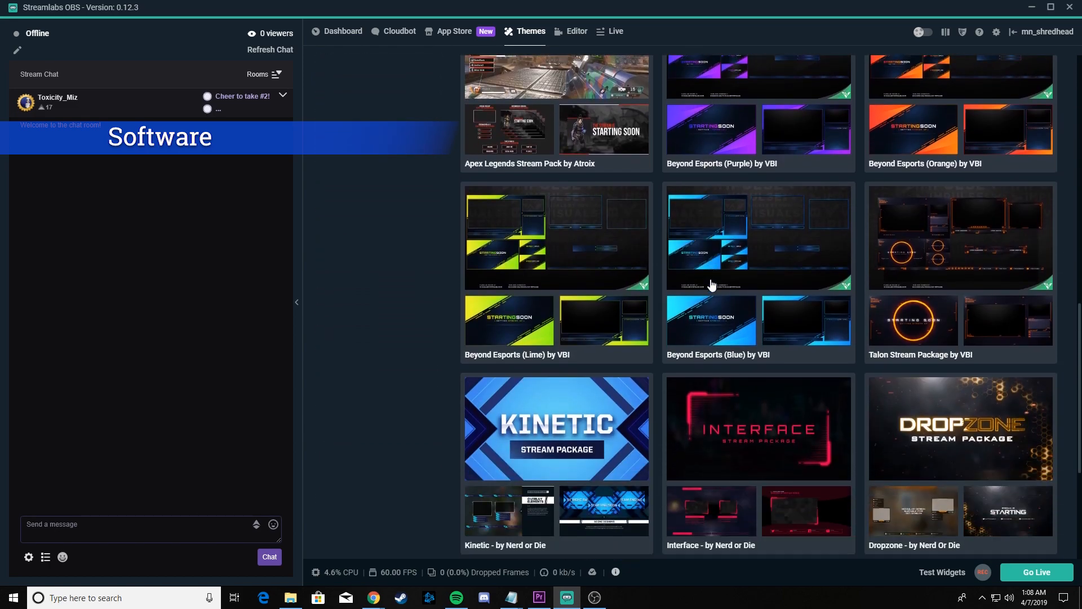
- View the recent events on the Live page and return to the scene editor
click(602, 35)
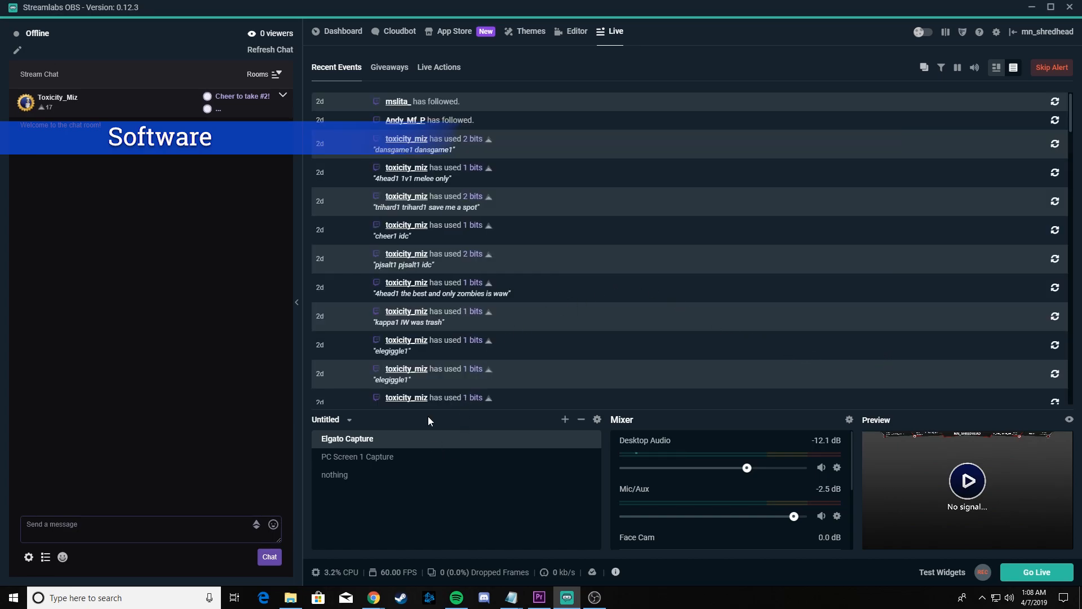
click(570, 32)
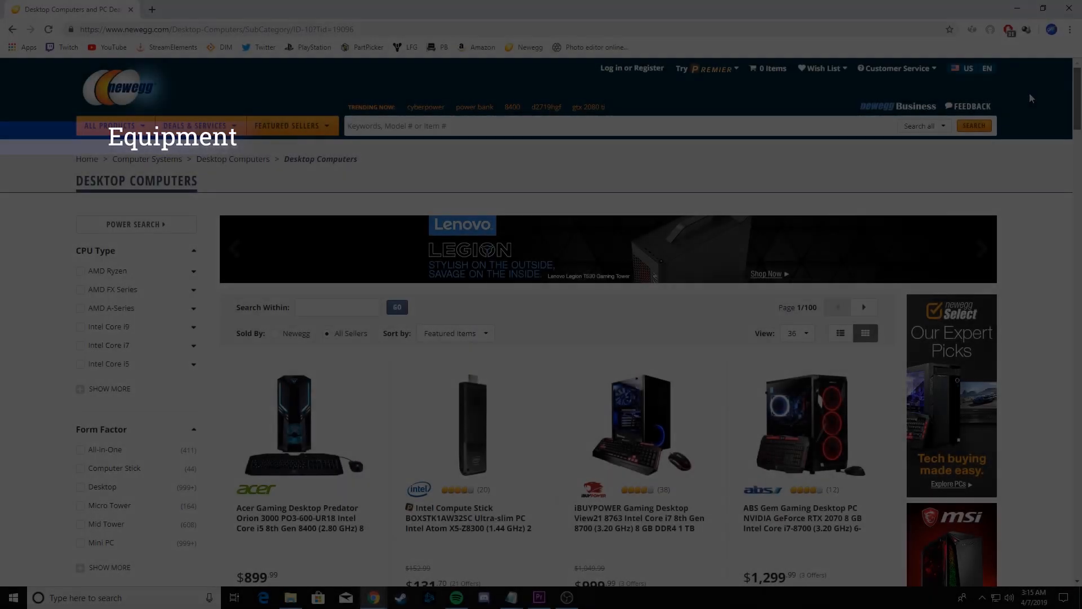
- Switch to Newegg in the browser and browse the desktop computer listings
scroll(1030, 93, down, 3)
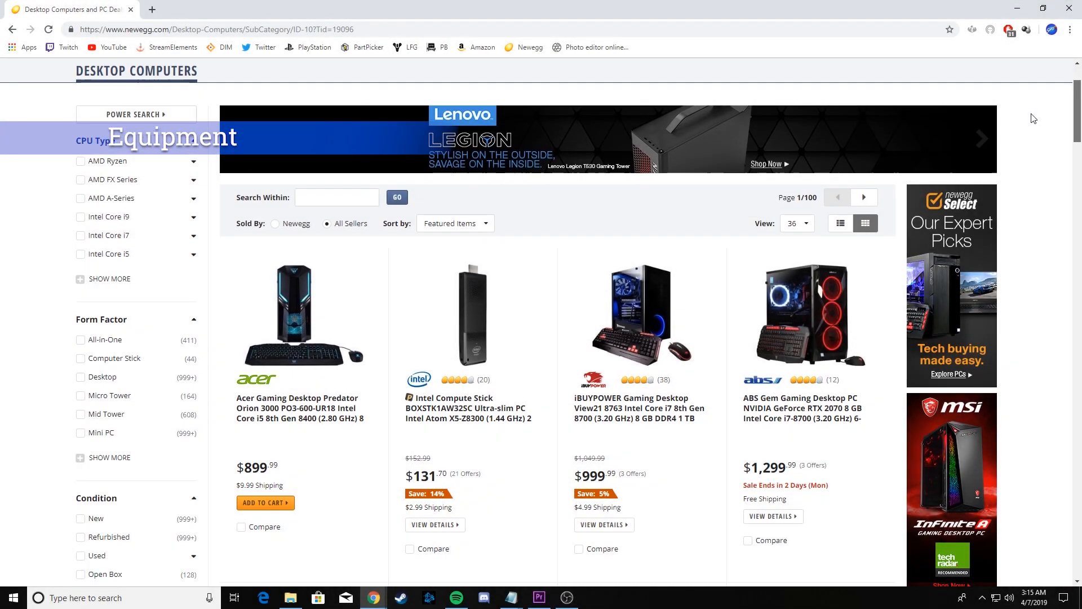
scroll(1035, 128, down, 4)
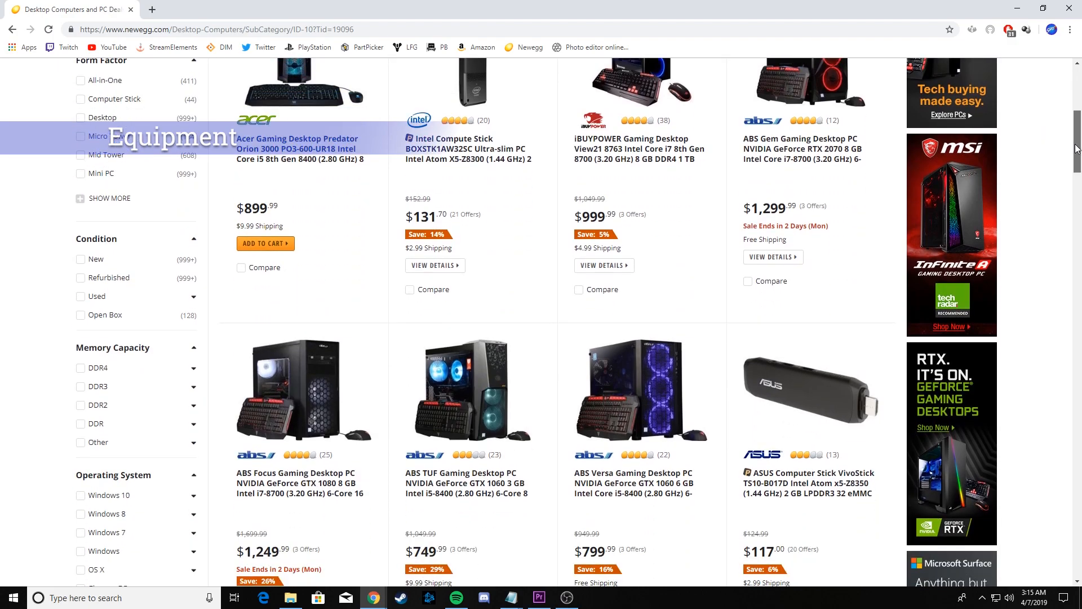
drag(1077, 154, 1076, 227)
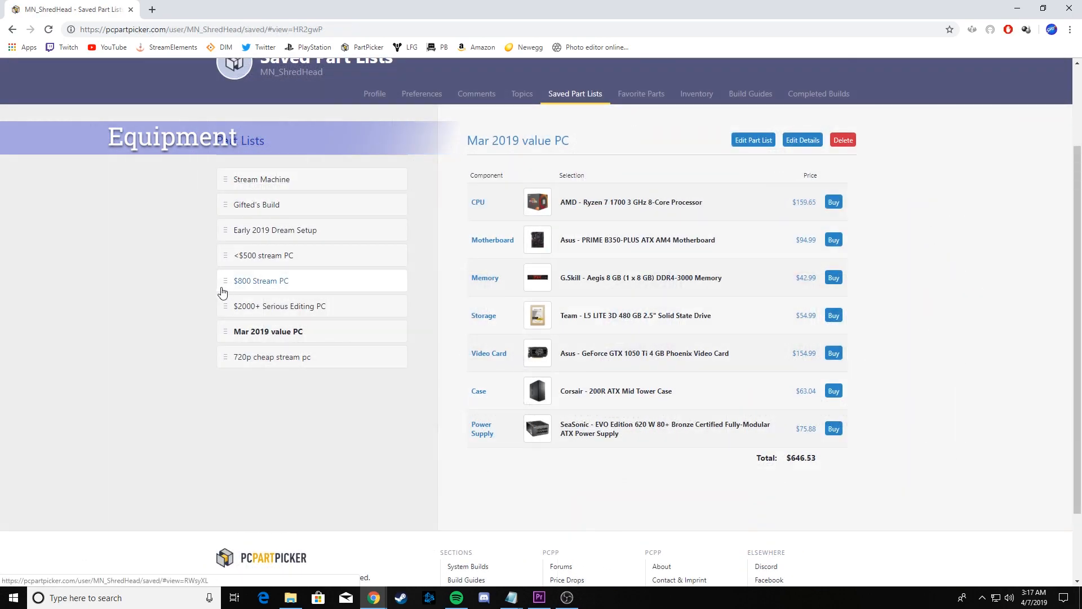
- Examine the "$2000+ Serious Editing PC" saved part list on PCPartPicker
click(302, 307)
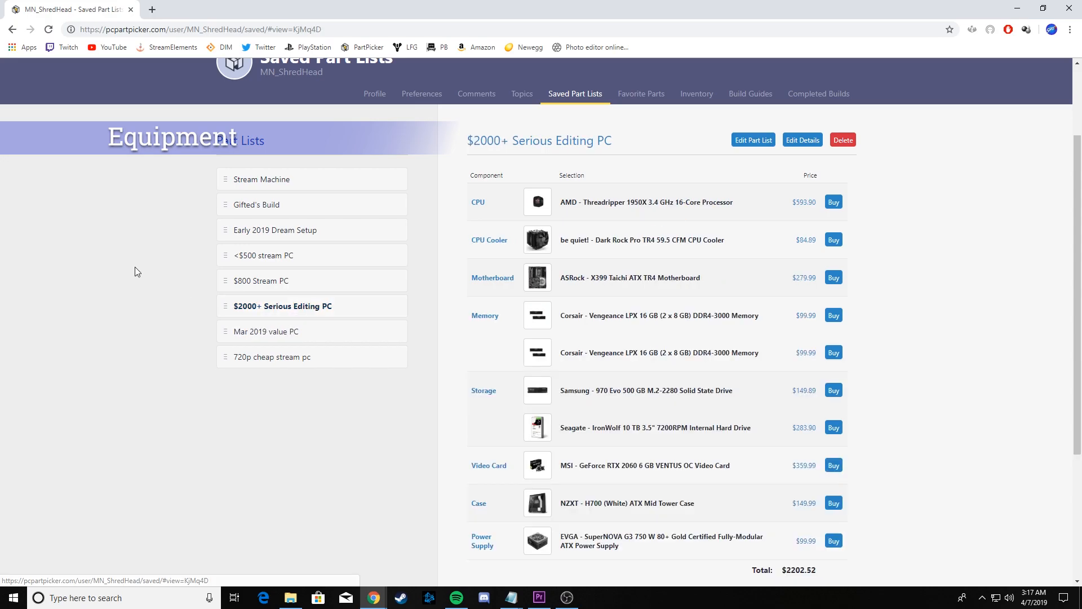
scroll(136, 268, down, 1)
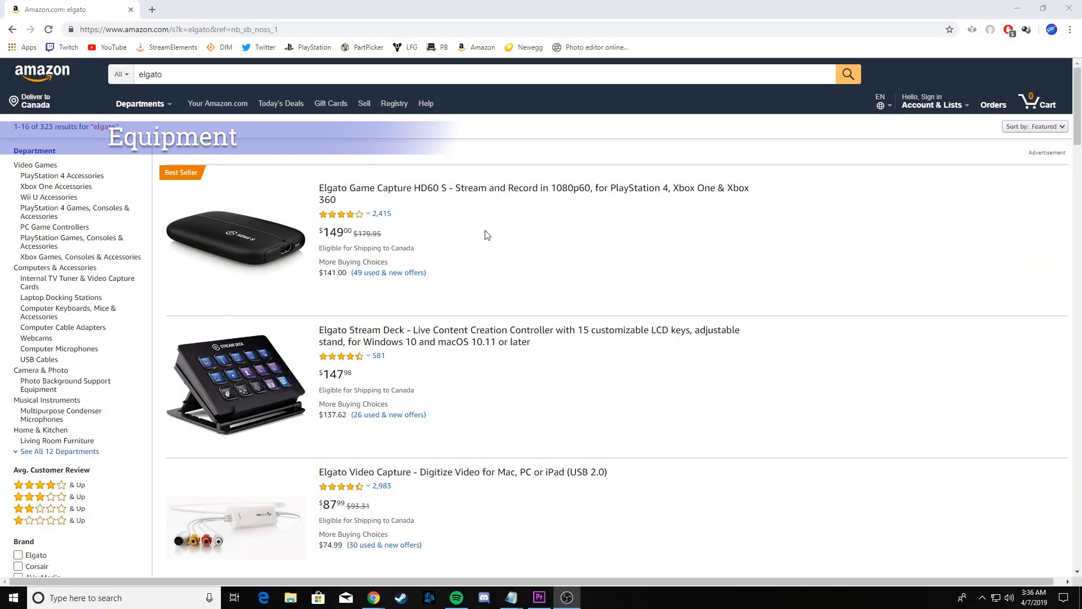
- Browse the Amazon results for "elgato" and open the renewed Elgato Game Capture HD60 Pro product page
scroll(487, 235, down, 4)
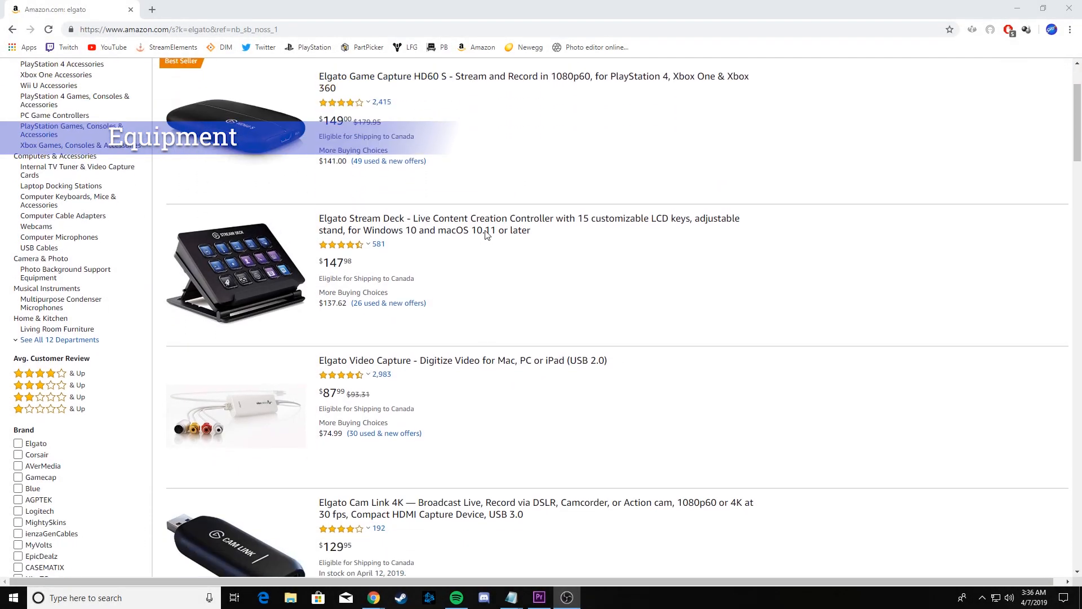
scroll(487, 235, down, 3)
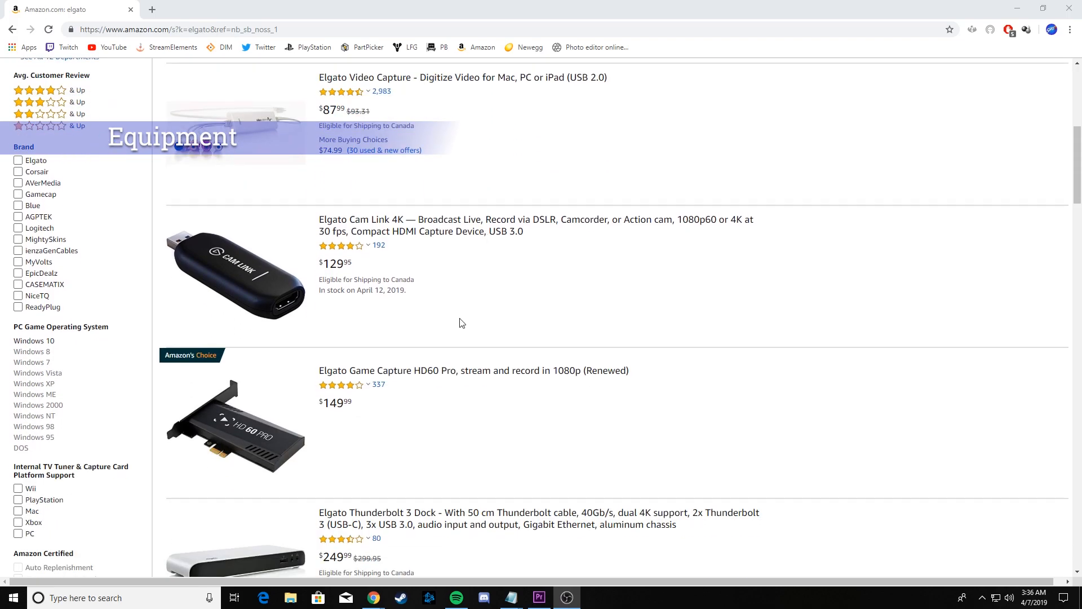
click(457, 379)
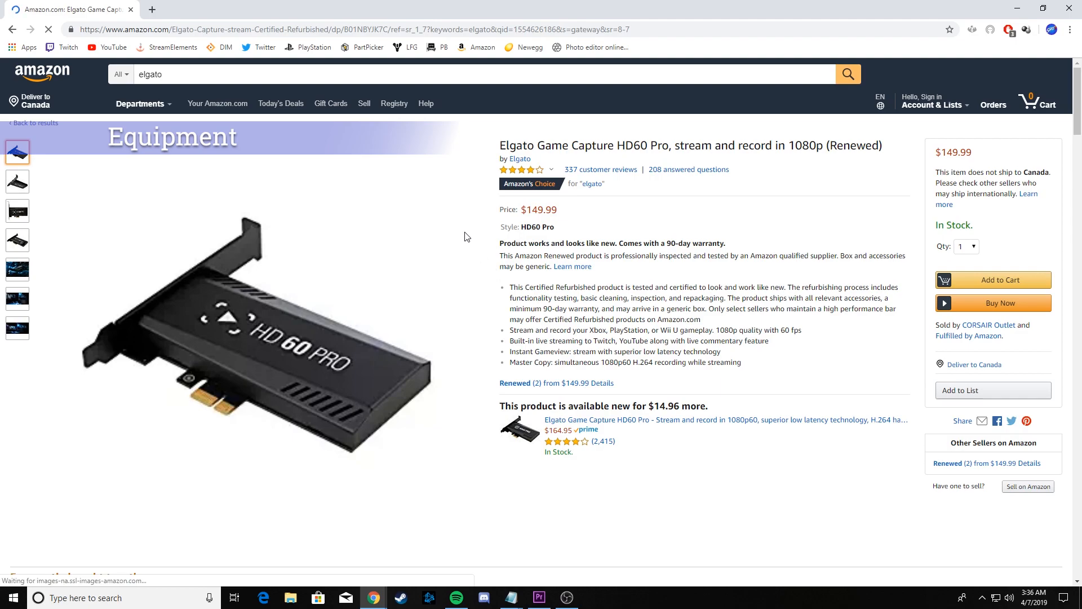
- Examine the Elgato Game Capture HD60 S product images showing its HDMI out port and its input ports
mouse_move(16, 280)
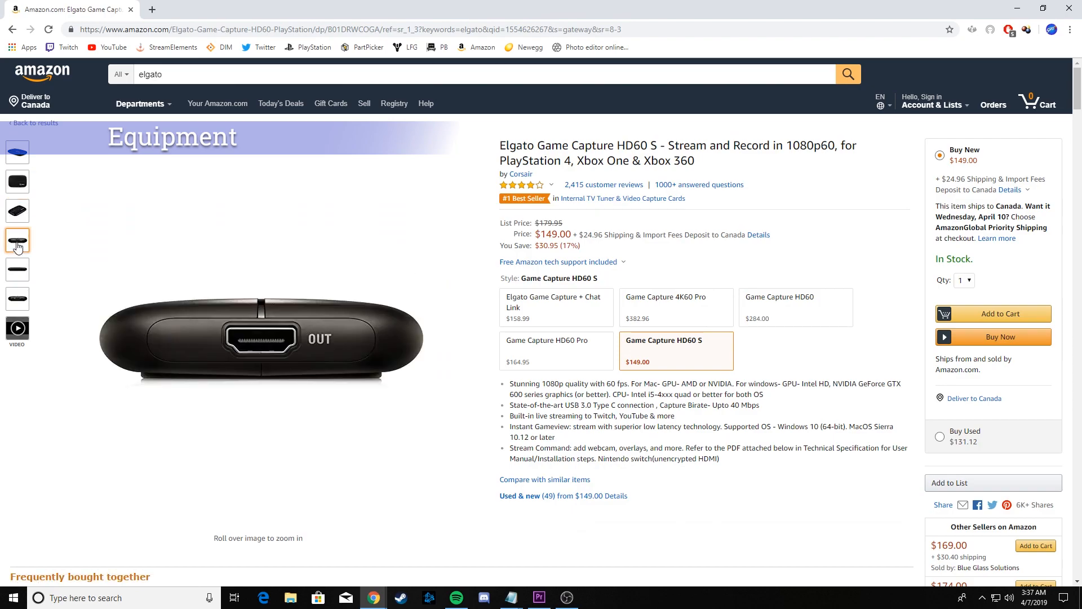
mouse_move(19, 270)
mouse_move(25, 302)
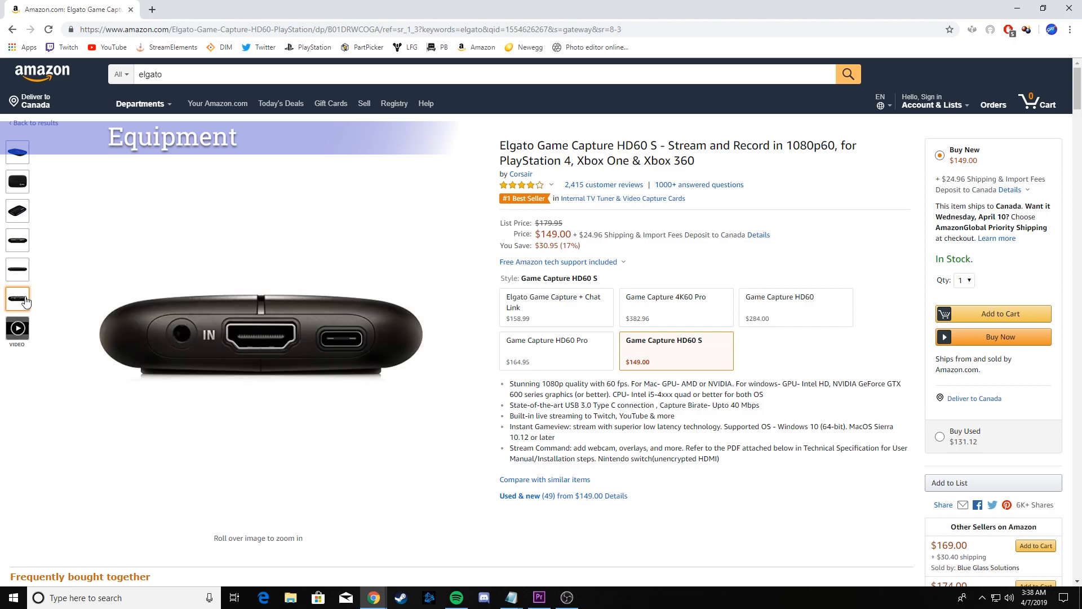
mouse_move(143, 336)
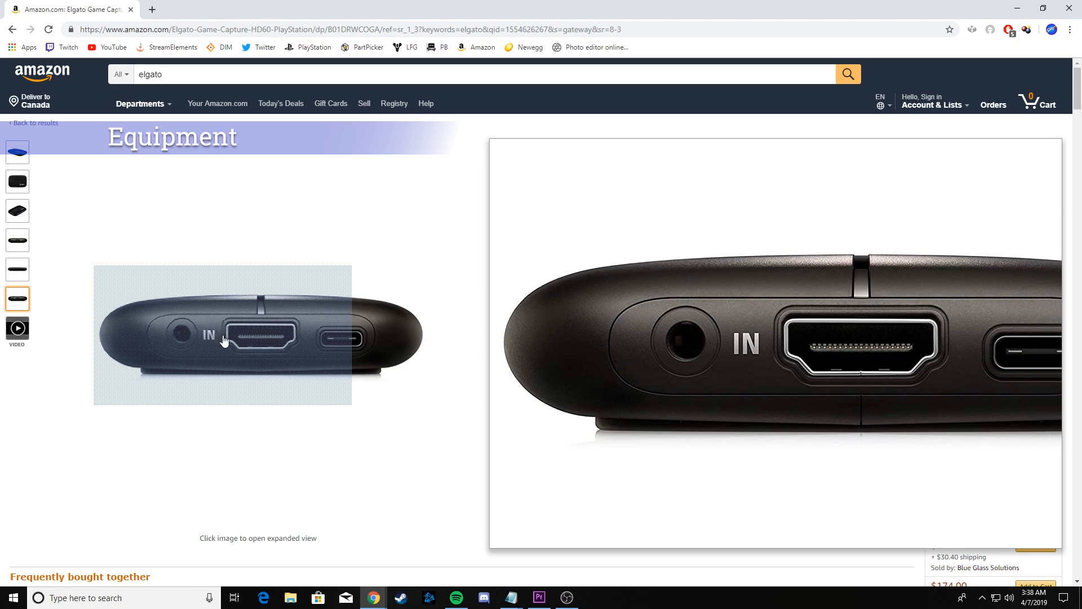
mouse_move(23, 246)
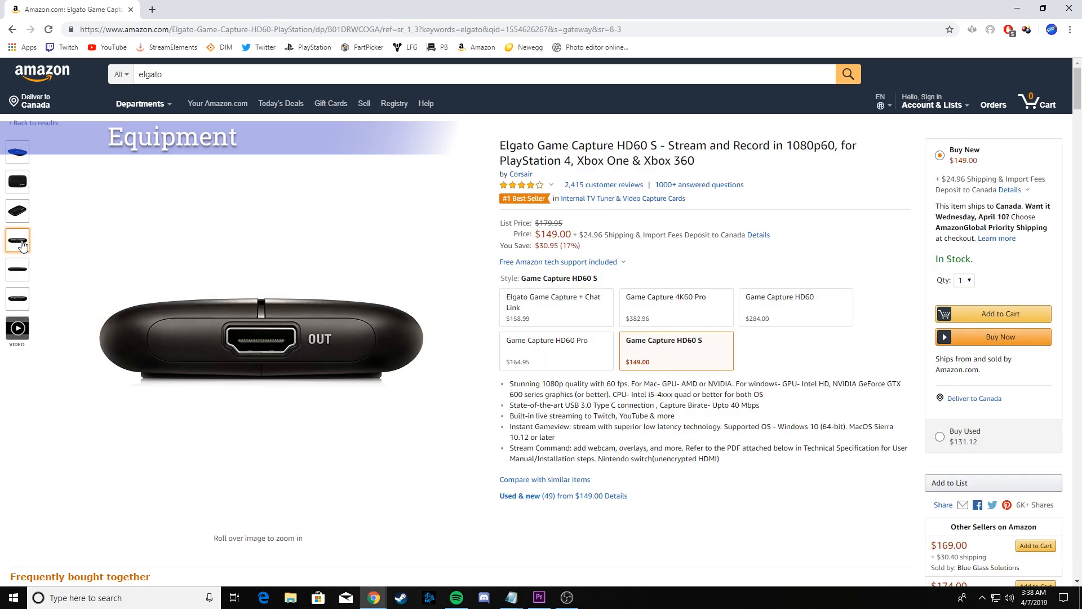
mouse_move(221, 334)
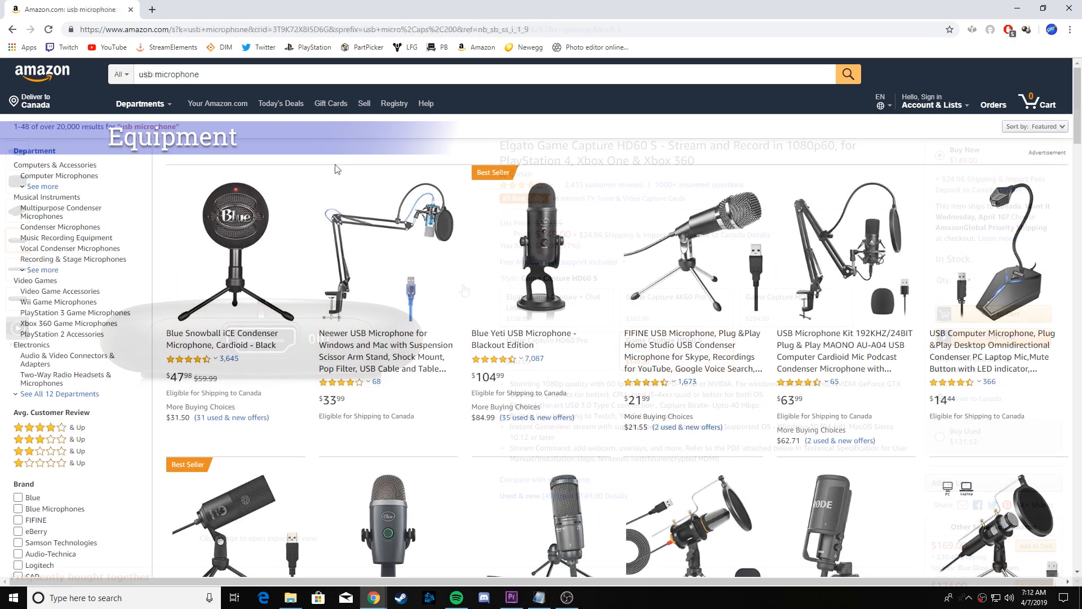
- Browse the Amazon USB microphone results and view the Blue Yeti Blackout Edition and Blue Snowball iCE product pages
scroll(336, 168, down, 3)
scroll(337, 168, down, 2)
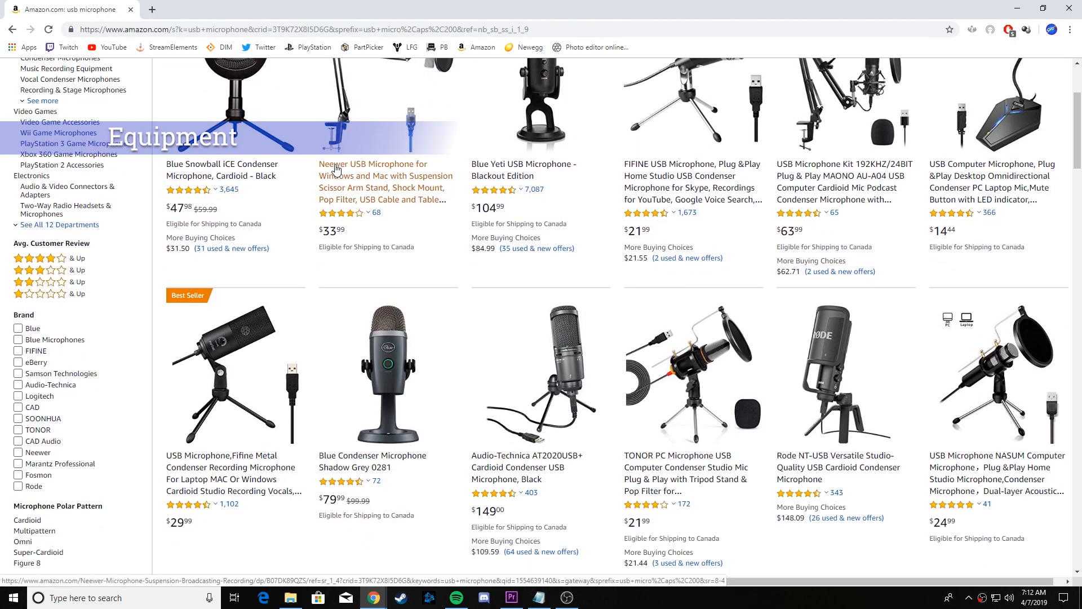
scroll(337, 168, down, 1)
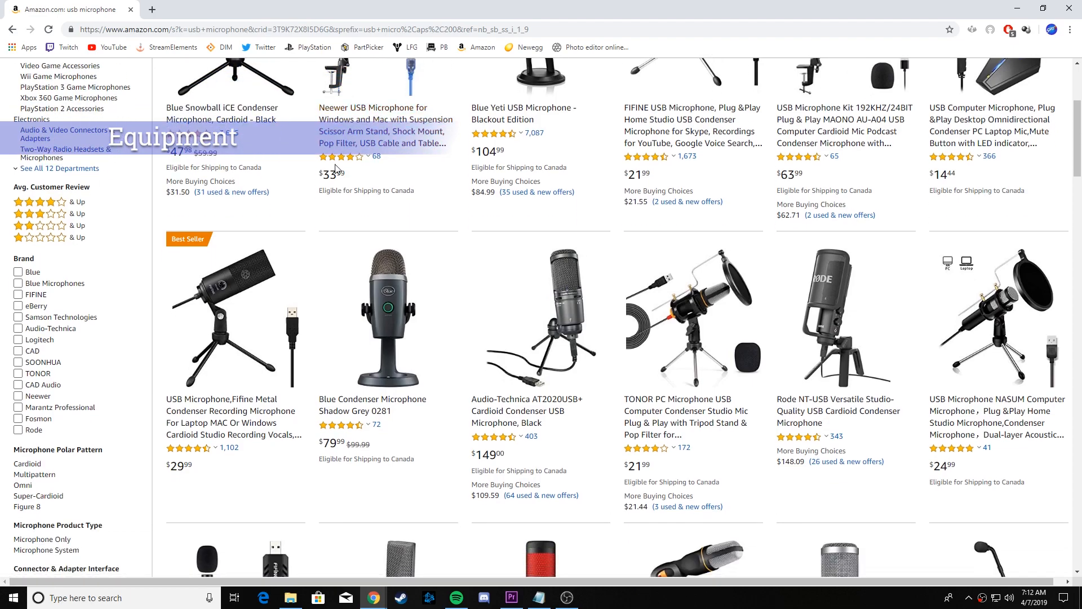
scroll(337, 168, down, 1)
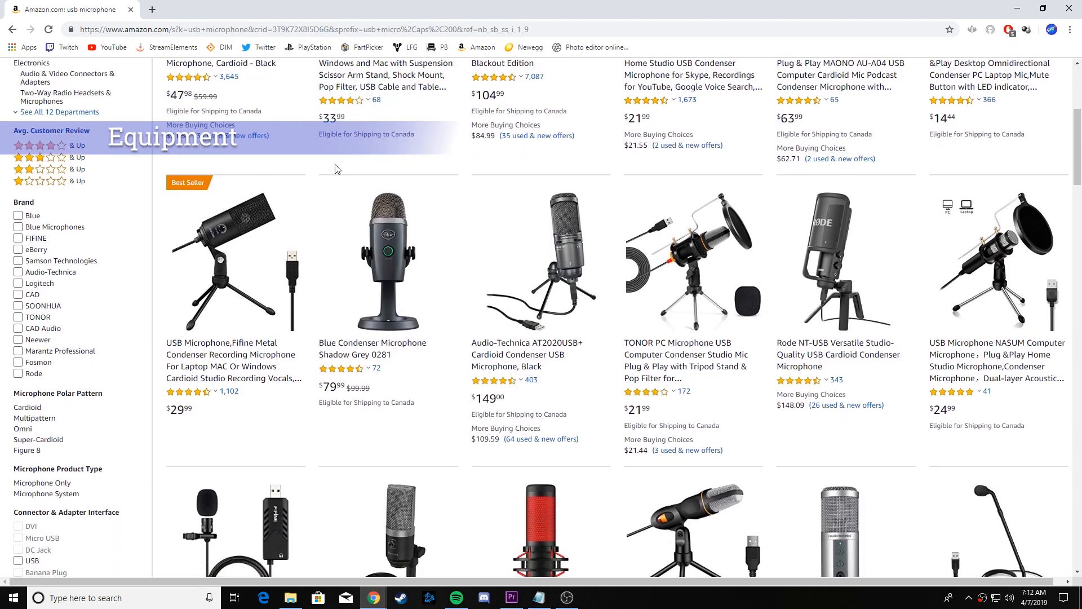
scroll(337, 168, down, 3)
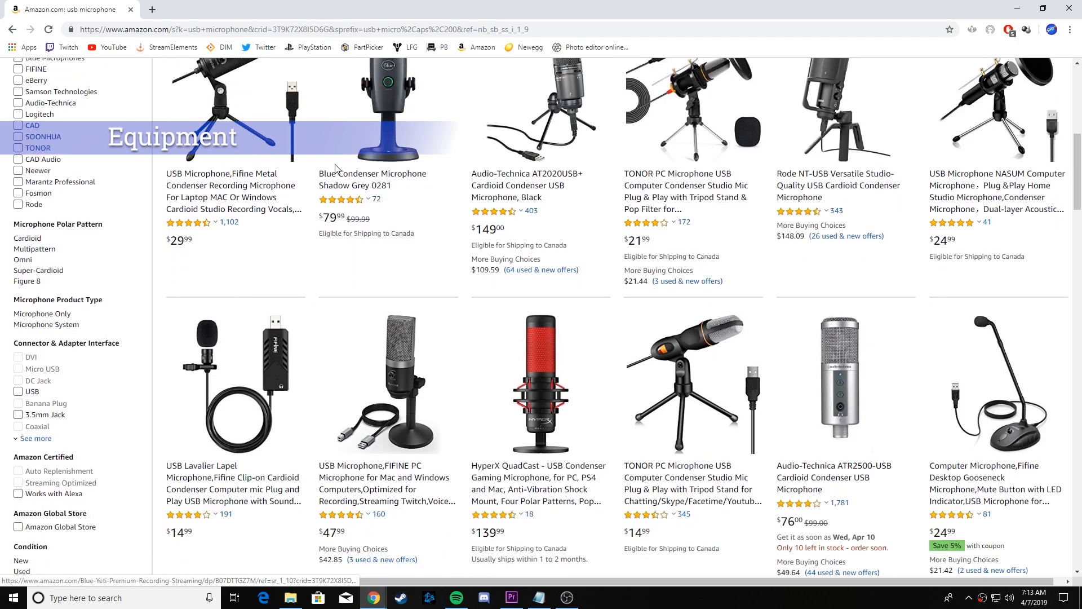
scroll(337, 168, down, 2)
scroll(336, 169, down, 1)
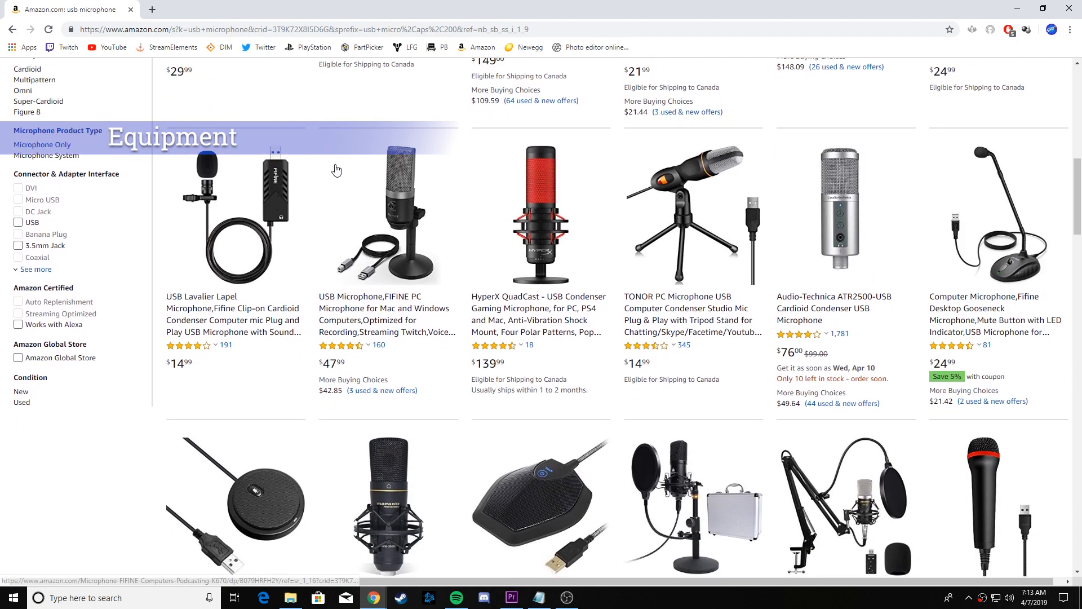
click(336, 169)
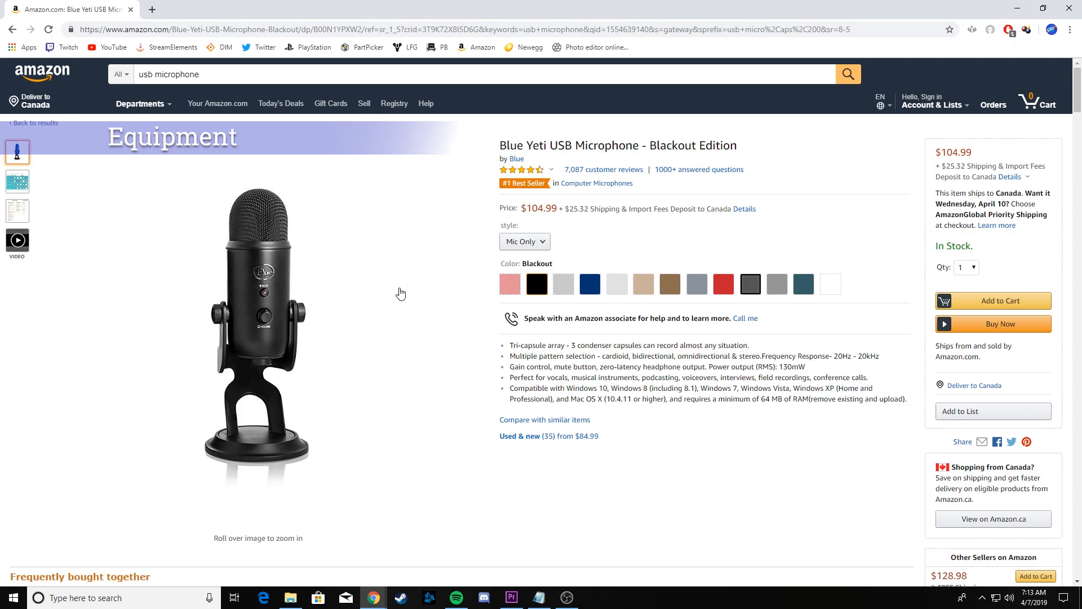
mouse_move(373, 295)
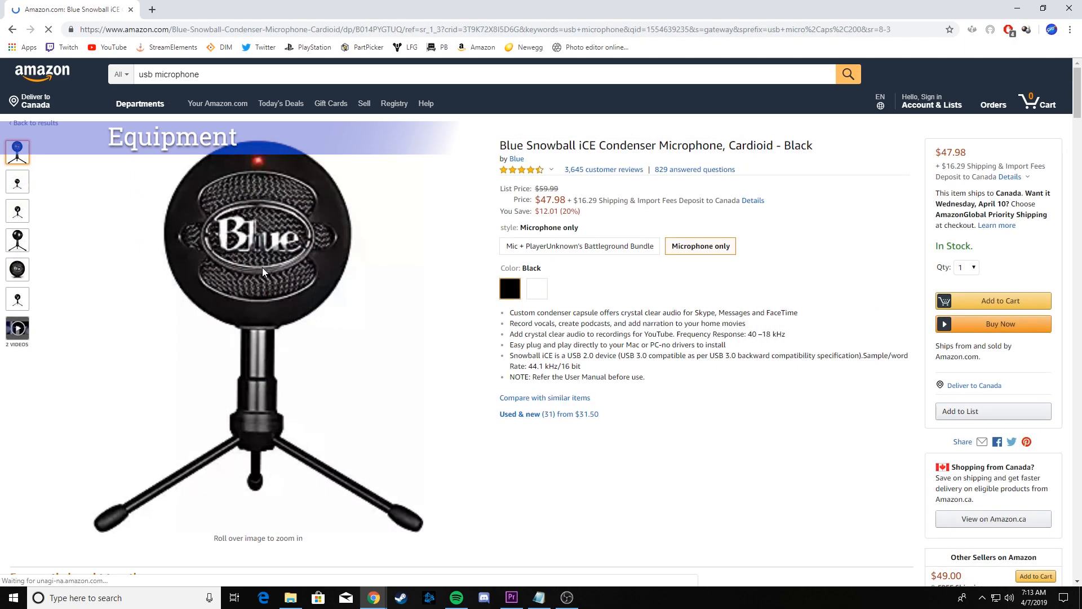
mouse_move(277, 287)
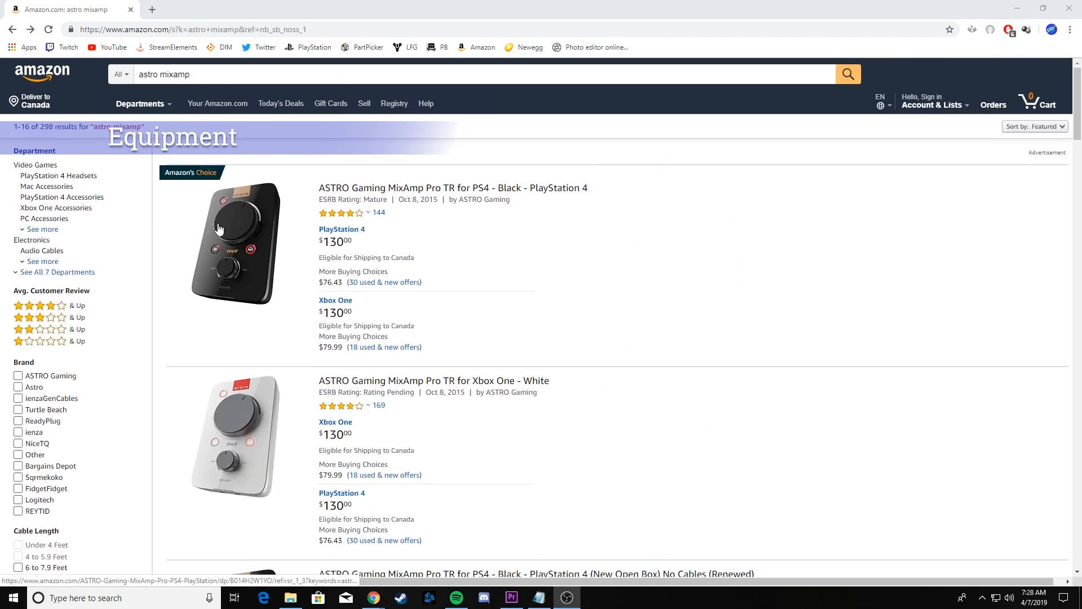
- Open the black ASTRO Gaming MixAmp Pro TR for PS4 product page and view its images, including the optical, stream and USB ports
click(219, 229)
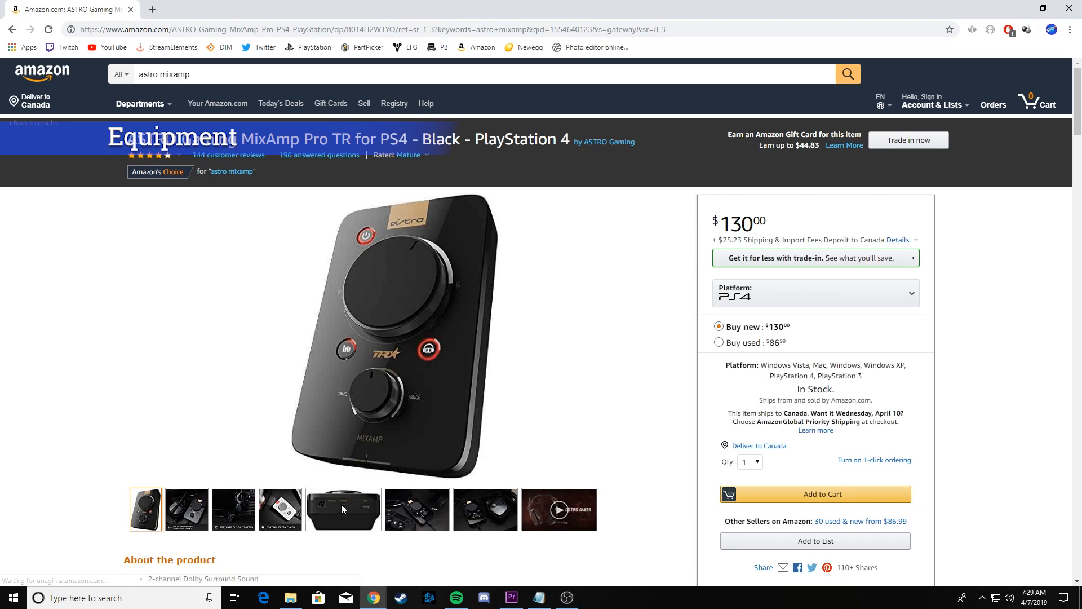
mouse_move(339, 514)
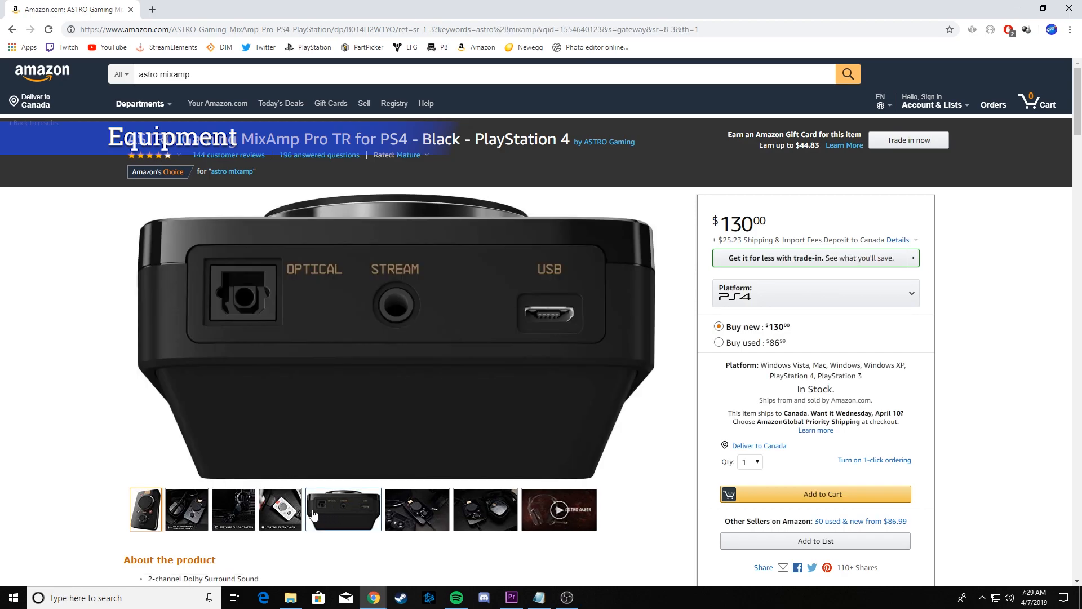
mouse_move(189, 508)
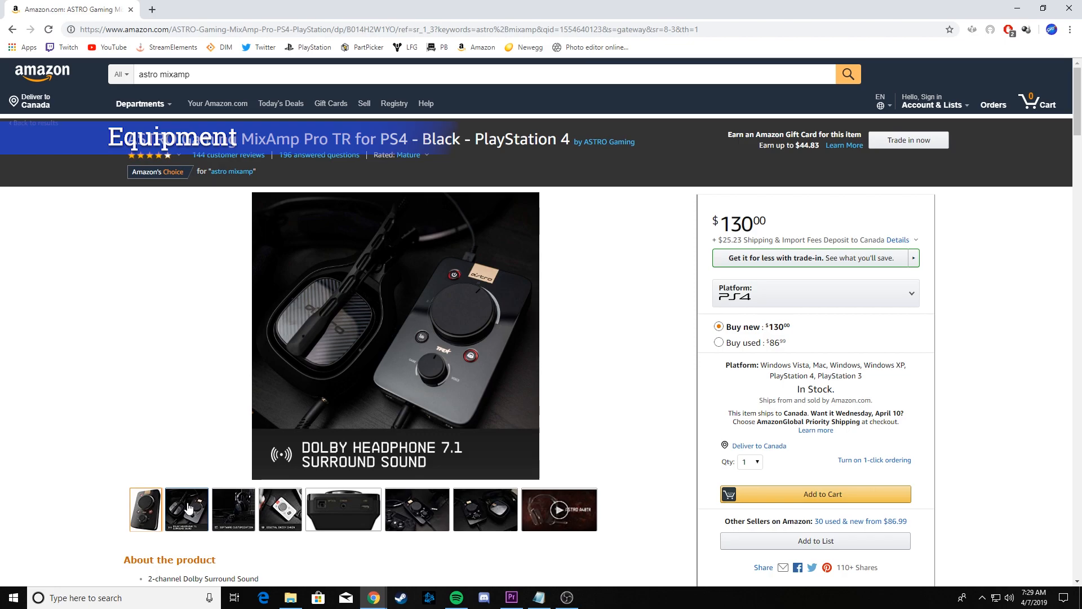
mouse_move(231, 510)
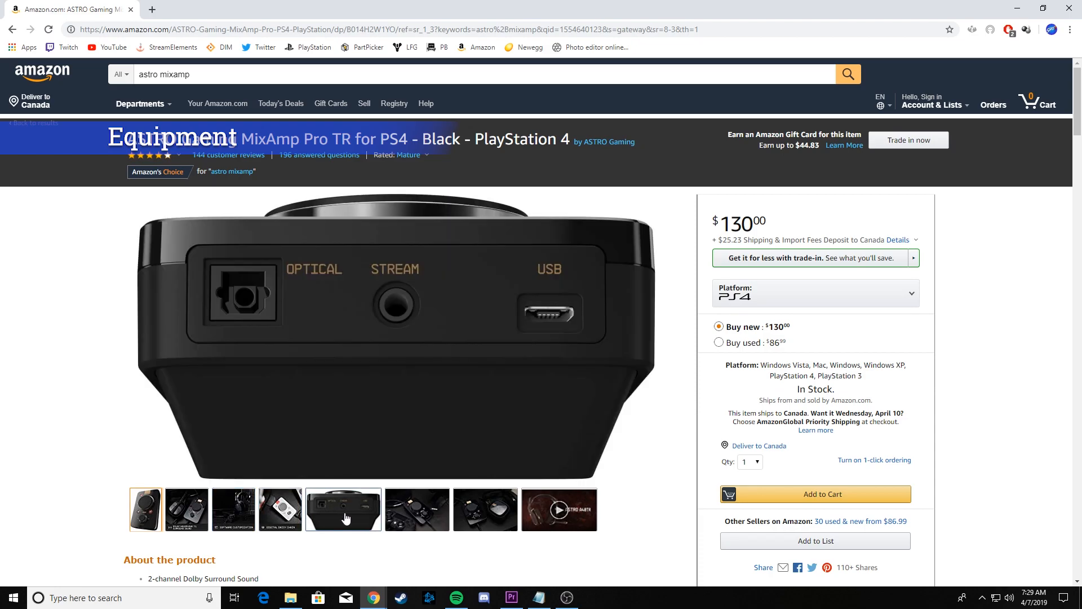
mouse_move(284, 514)
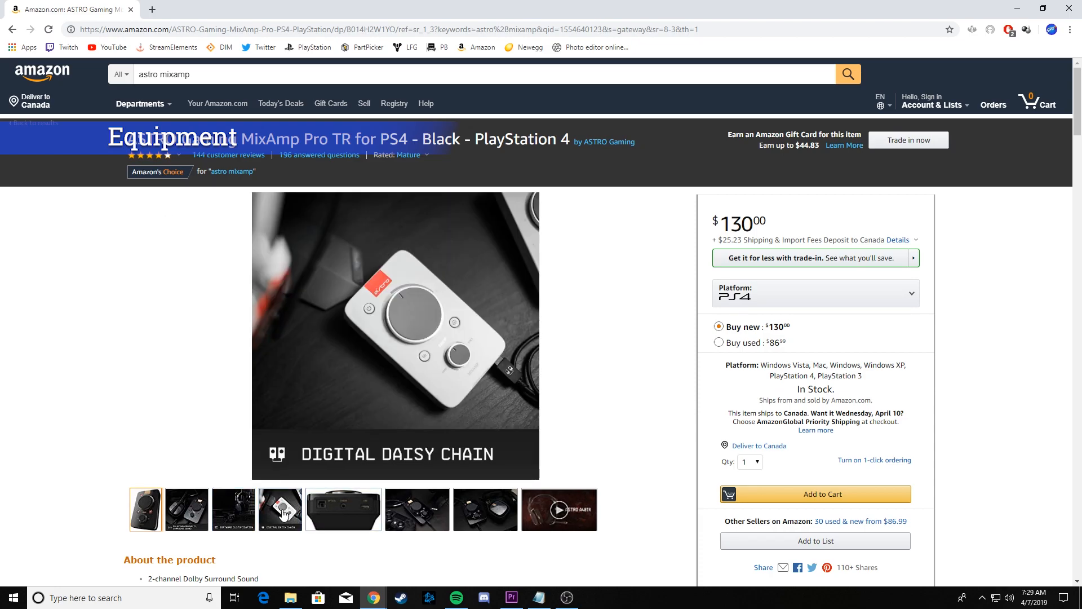
mouse_move(414, 514)
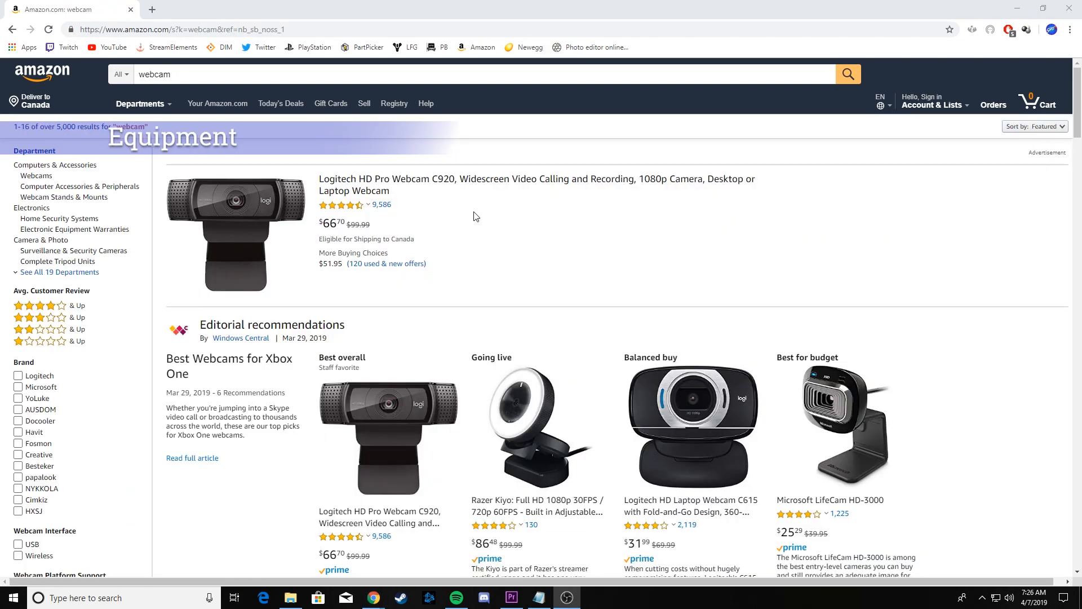
- Browse the Amazon webcam results and view the Logitech HD Pro Webcam C920 product page and images
scroll(475, 216, down, 3)
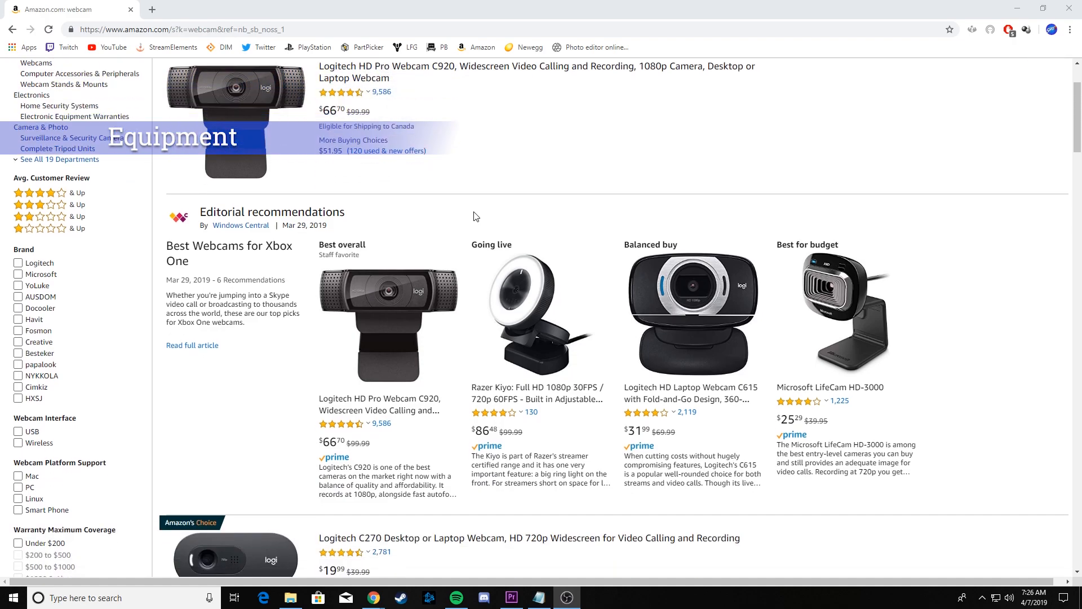
scroll(475, 216, down, 2)
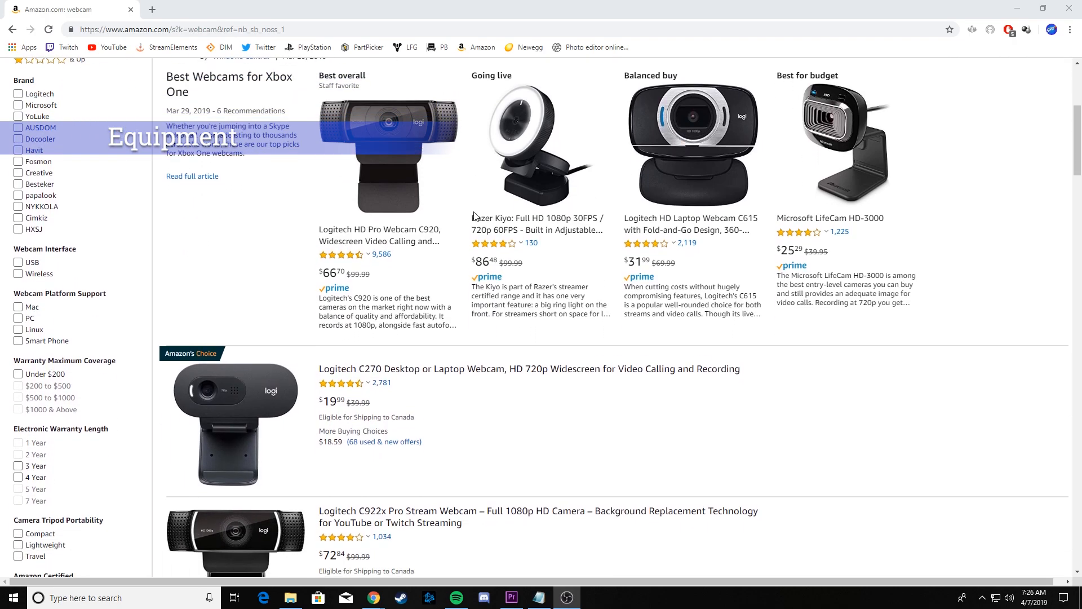
scroll(475, 216, down, 1)
scroll(475, 216, down, 1)
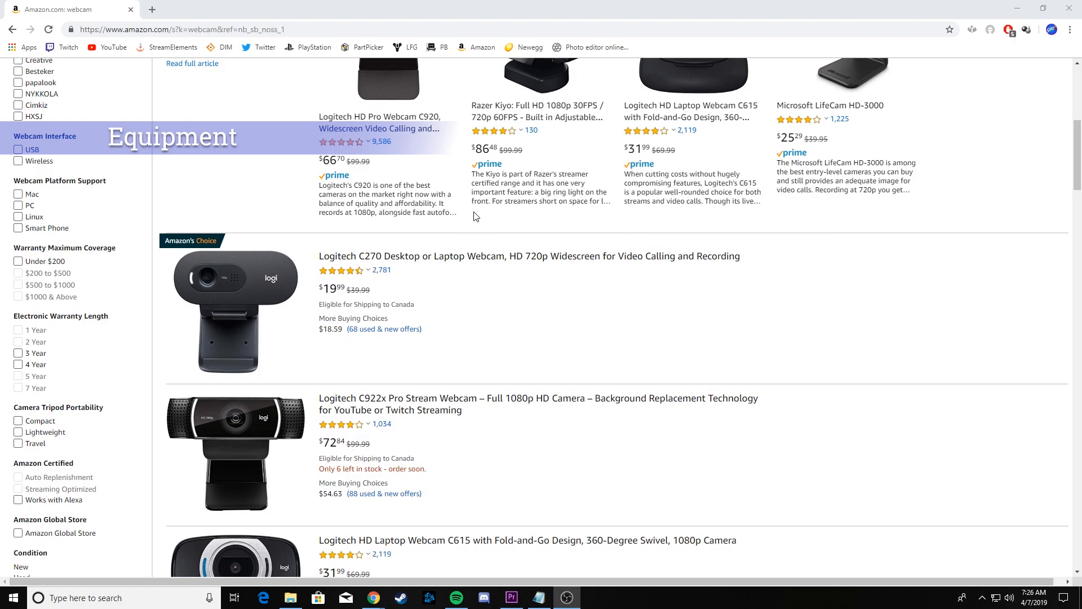
click(402, 260)
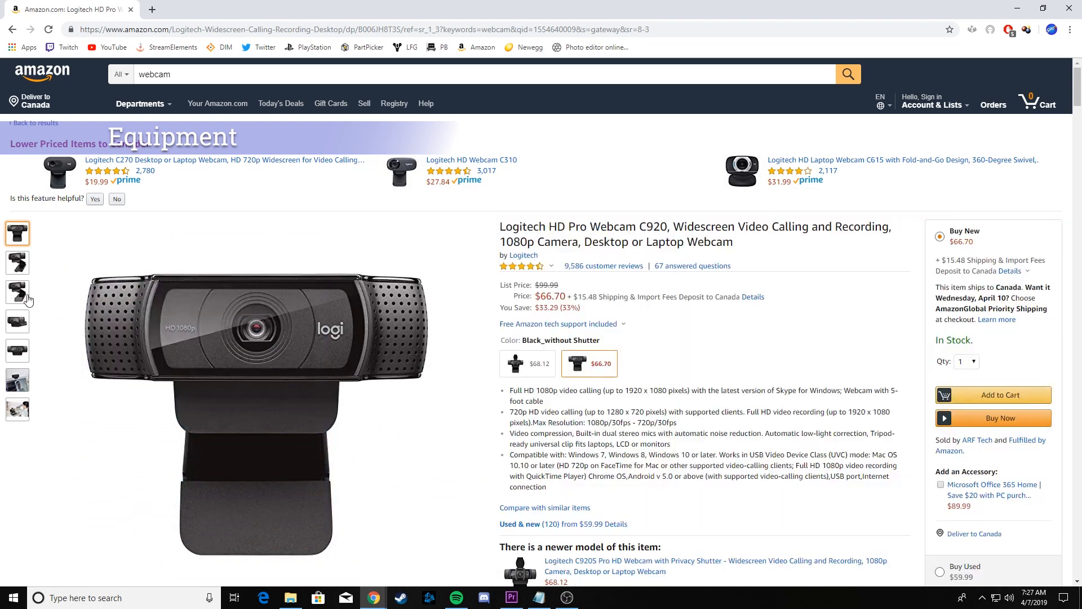
mouse_move(19, 299)
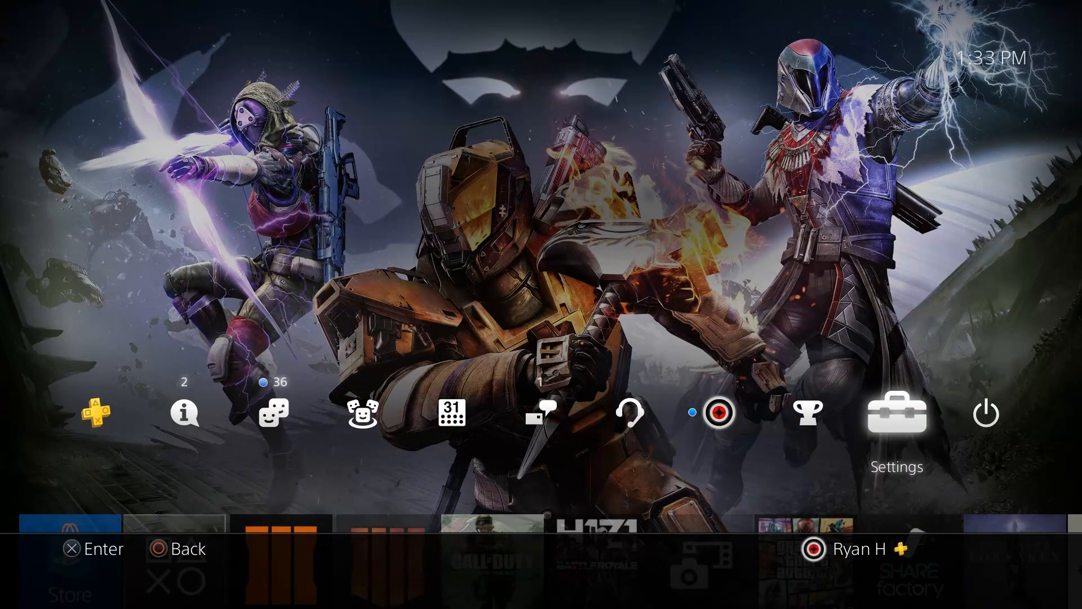
- Open the System section of the PlayStation 4 settings
key(Return)
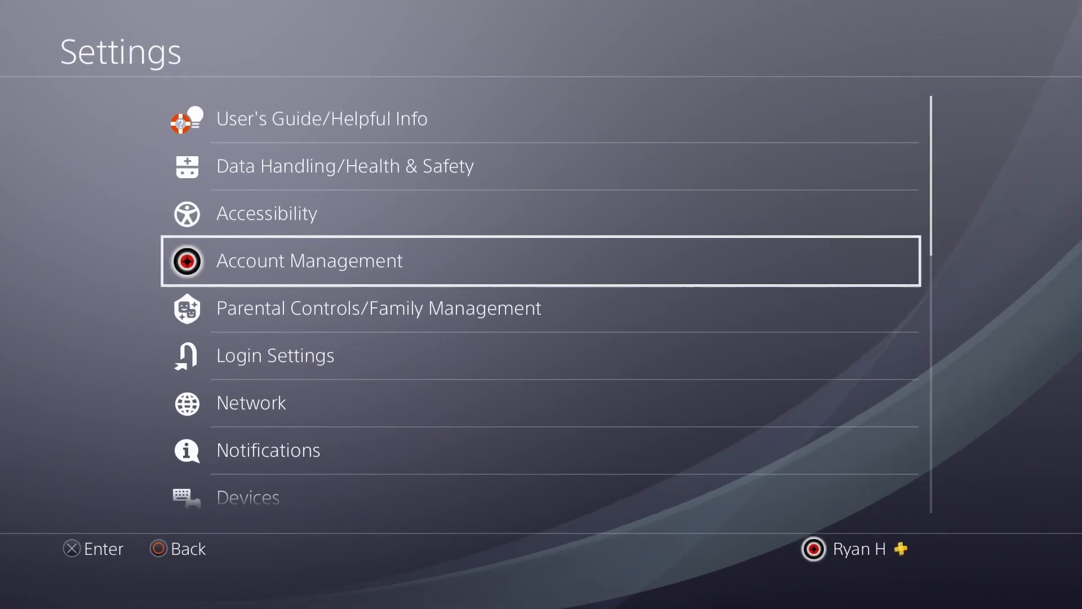
key(Down)
key(Down)
key(Down)
key(Down)
key(Down)
key(Down)
key(Down)
key(Down)
key(Down)
key(Down)
key(Down)
key(Down)
key(Down)
key(Down)
key(Down)
key(Down)
key(Down)
key(Down)
key(Down)
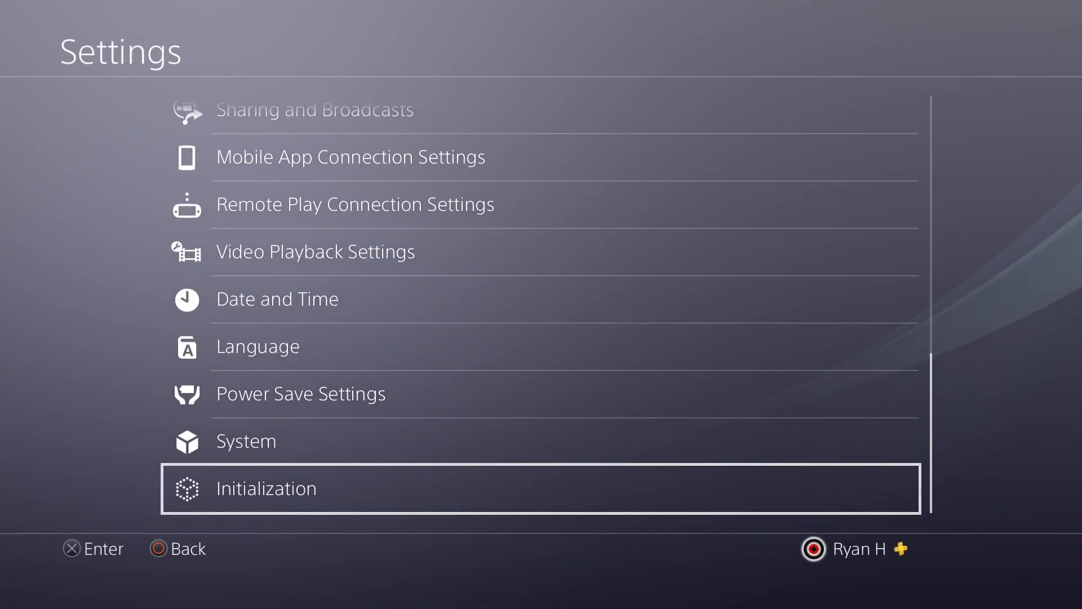
key(Up)
key(Return)
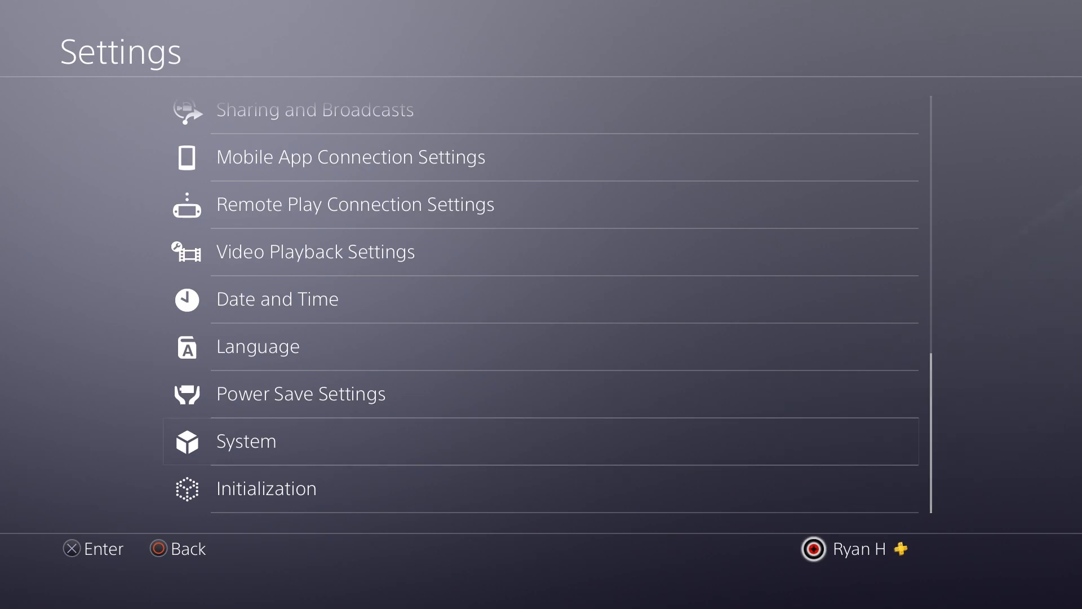
- Check the Enable HDCP option in the System settings and return to the PlayStation 4 home screen
key(Down)
key(Down)
key(Down)
key(Down)
key(Down)
key(Down)
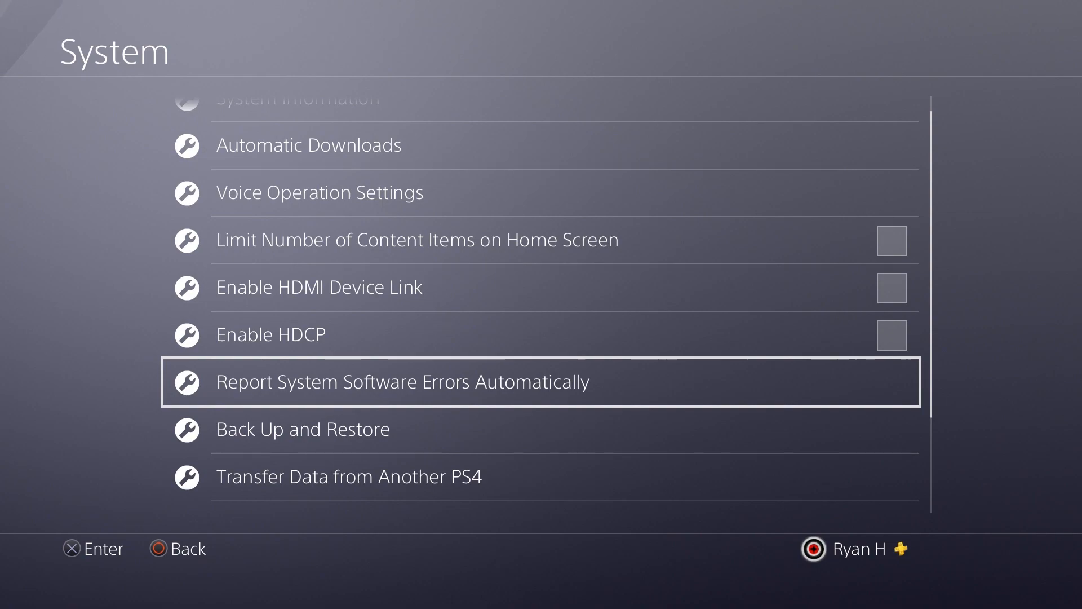
key(Up)
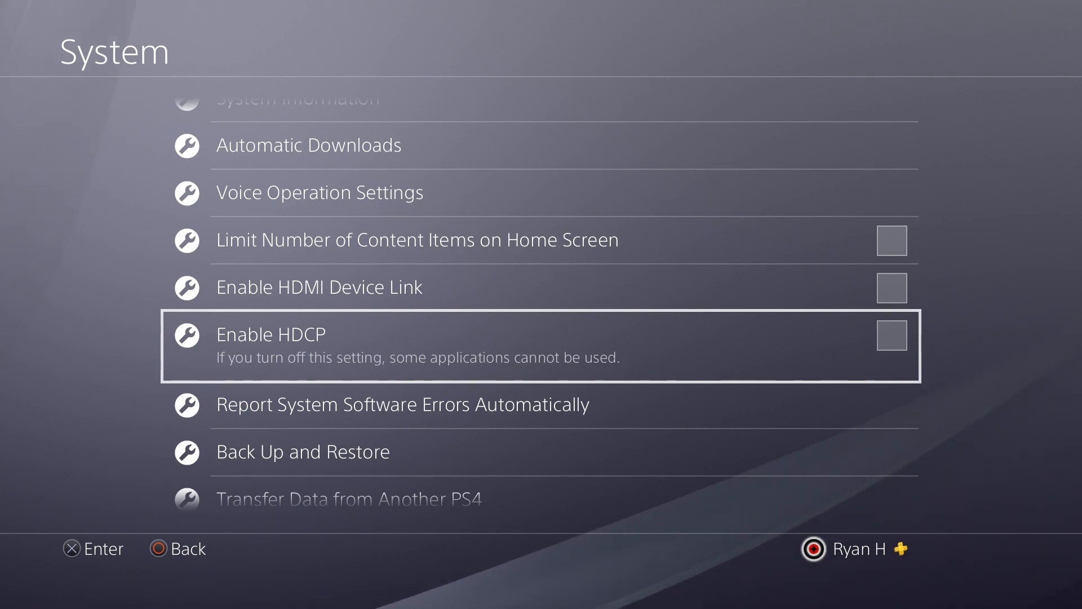
key(Escape)
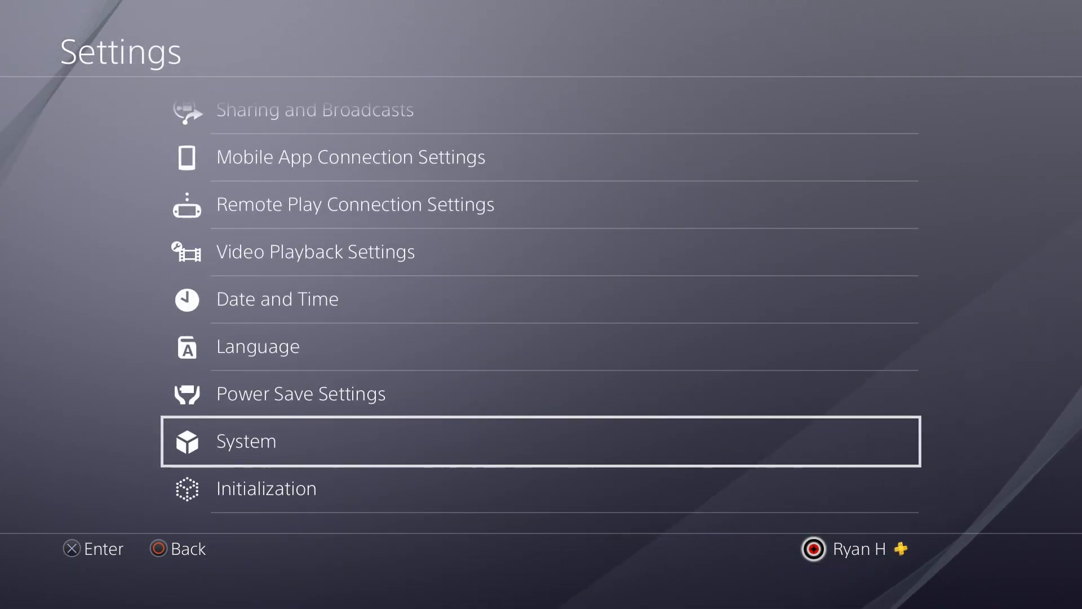
key(Escape)
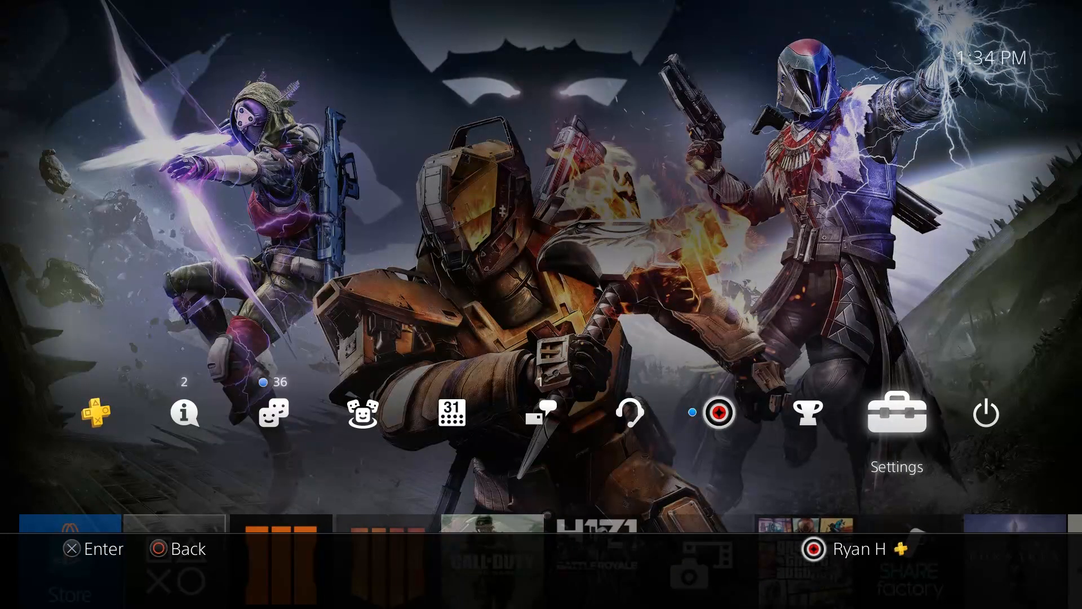
key(Return)
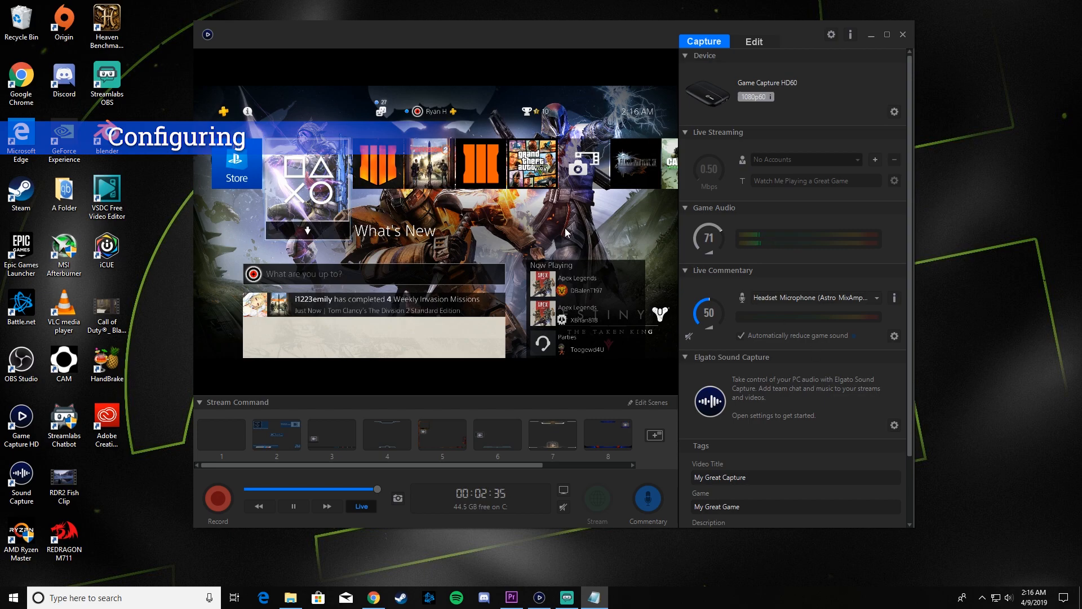
- Reposition the Elgato Game Capture window and open the Game Capture HD60 device settings
mouse_move(531, 36)
mouse_down()
mouse_move(499, 66)
mouse_move(534, 62)
mouse_move(517, 48)
mouse_up()
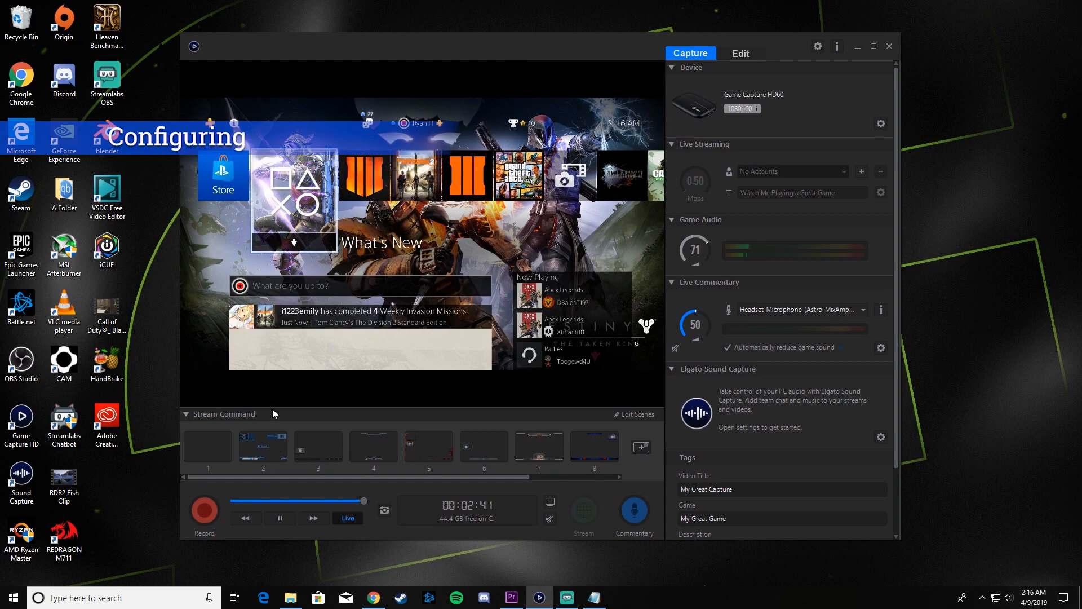
drag(408, 49, 458, 40)
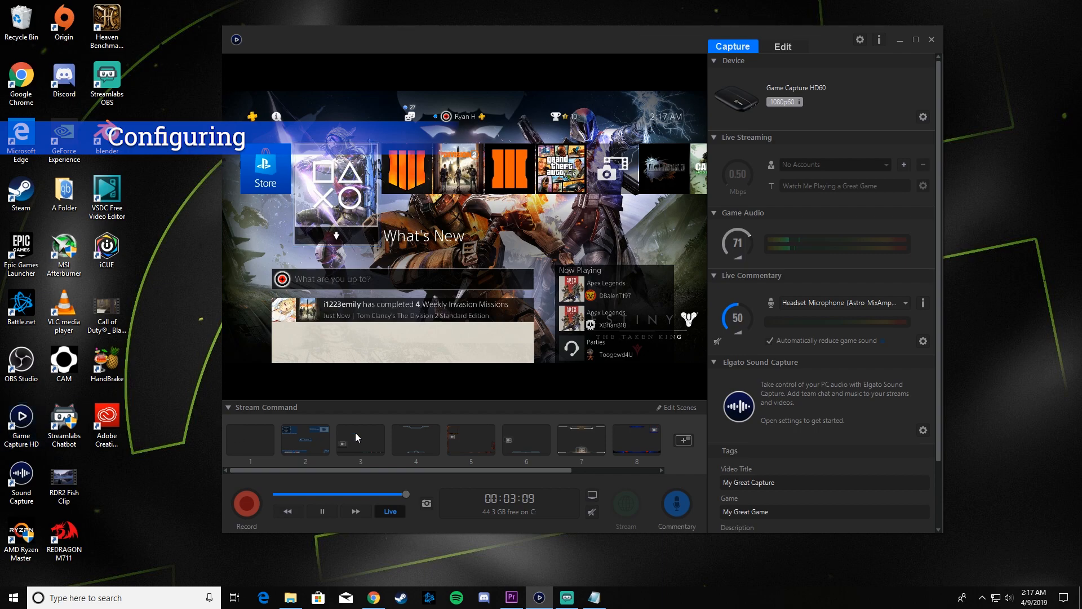
drag(605, 42, 544, 56)
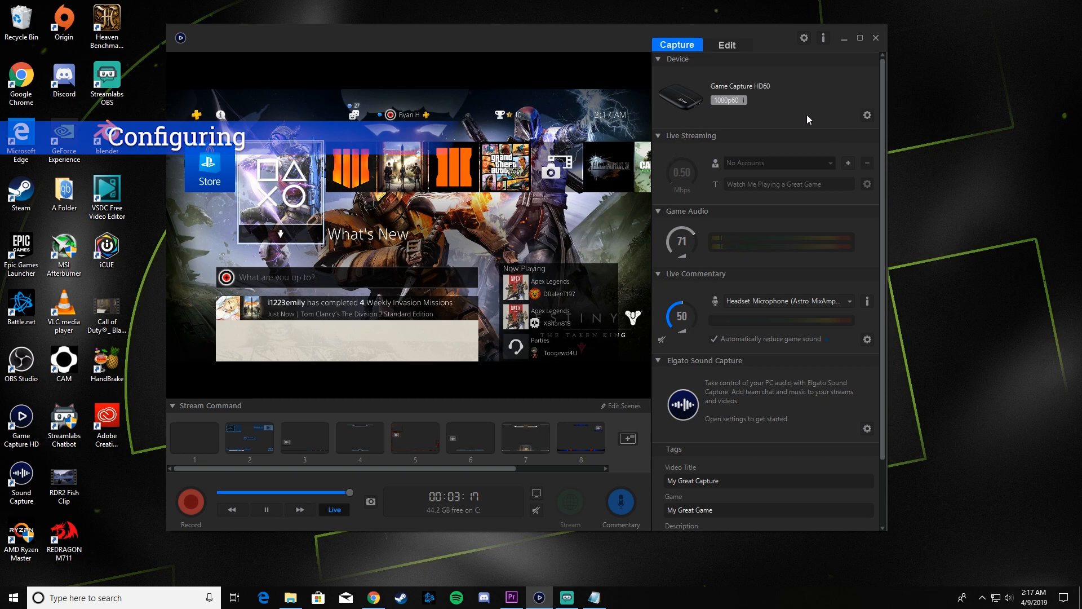
click(867, 115)
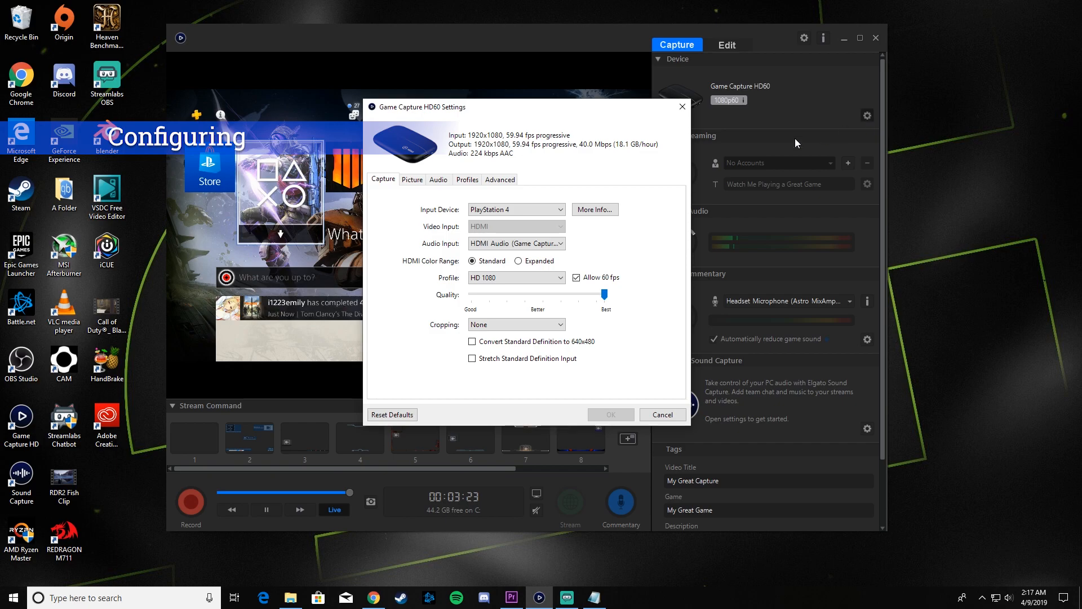
drag(555, 113, 451, 95)
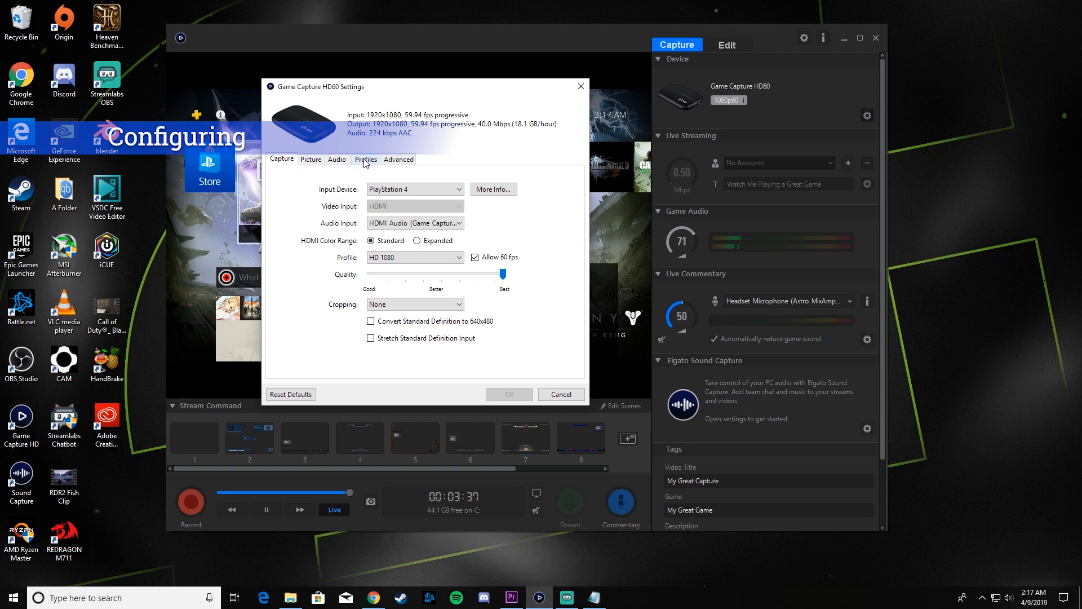
- Switch the capture input device to Xbox One and back to PlayStation 4
click(401, 190)
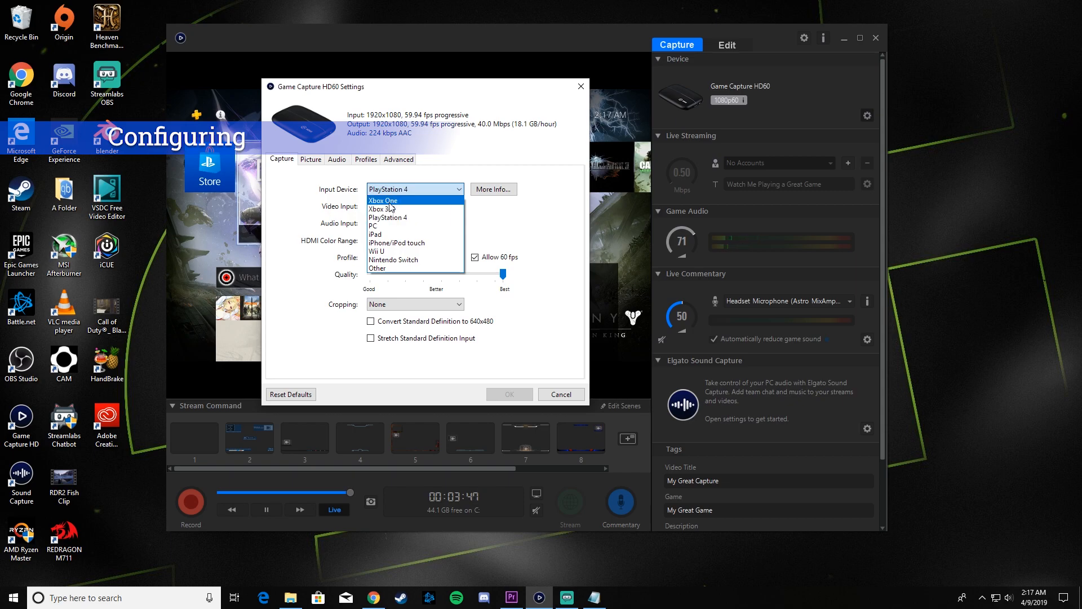
click(389, 202)
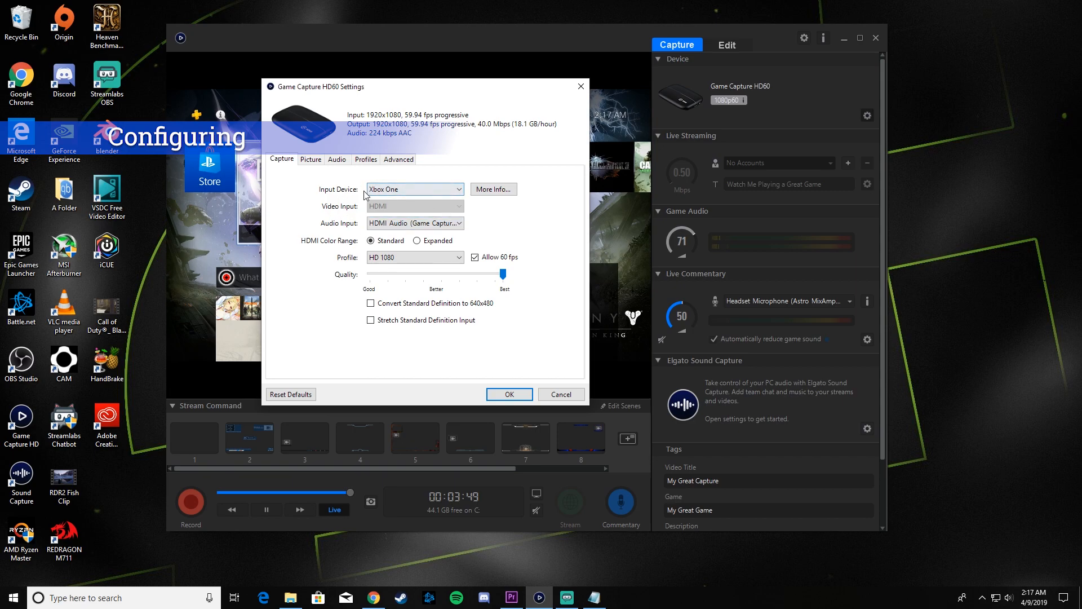
click(414, 185)
click(414, 220)
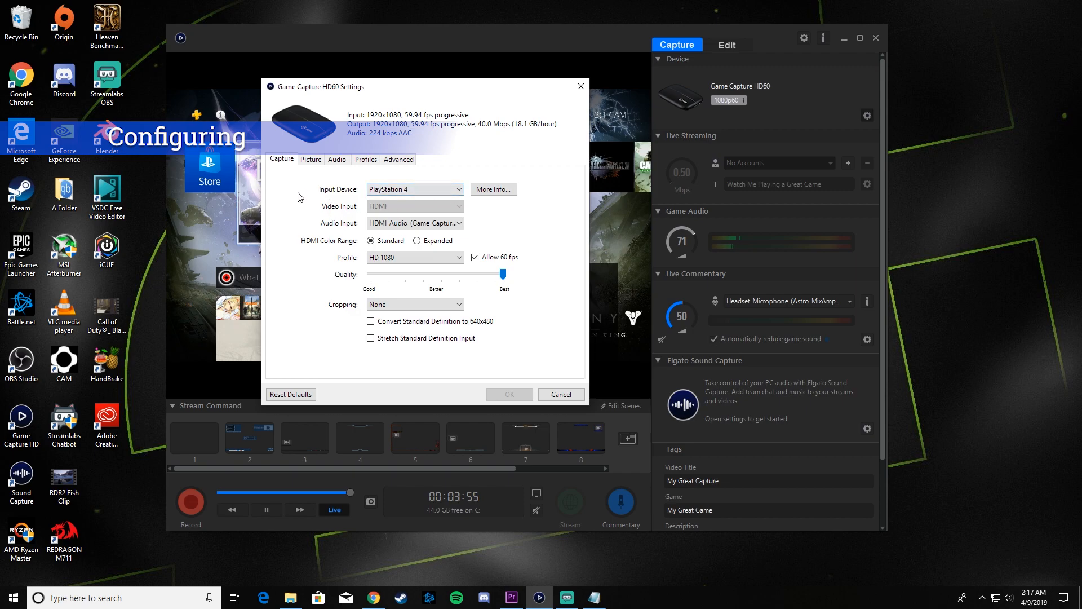
- View the audio input choices, and try the Expanded HDMI color range before restoring Standard
click(386, 224)
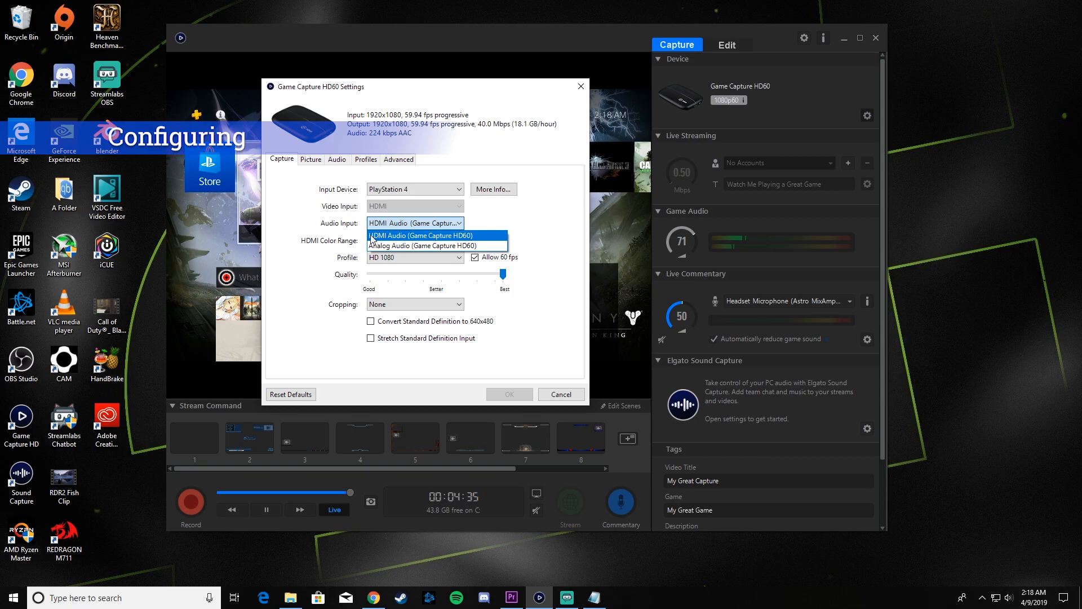
click(301, 215)
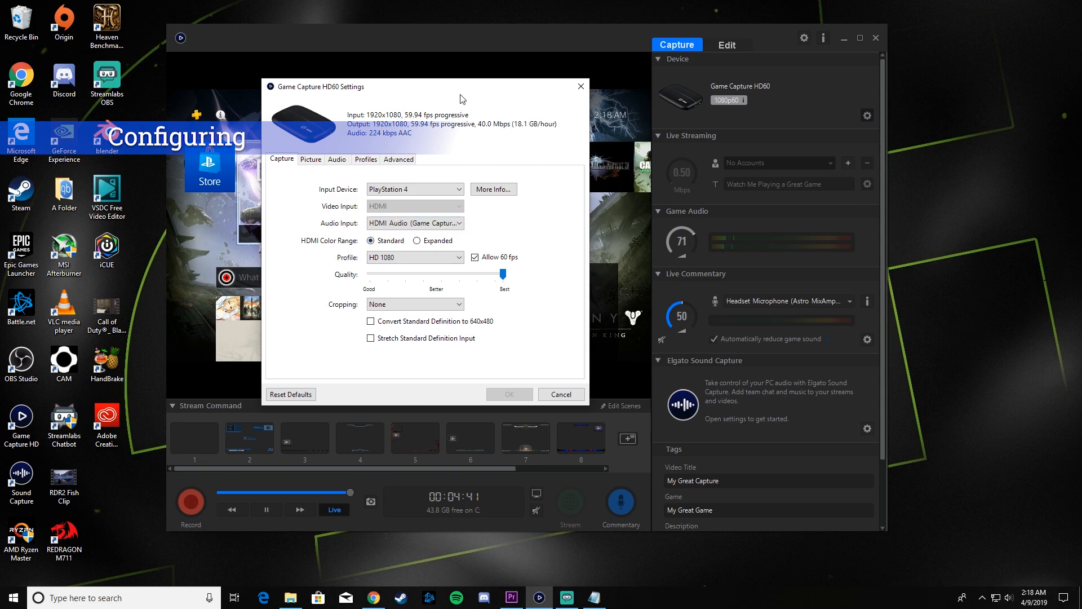
click(515, 251)
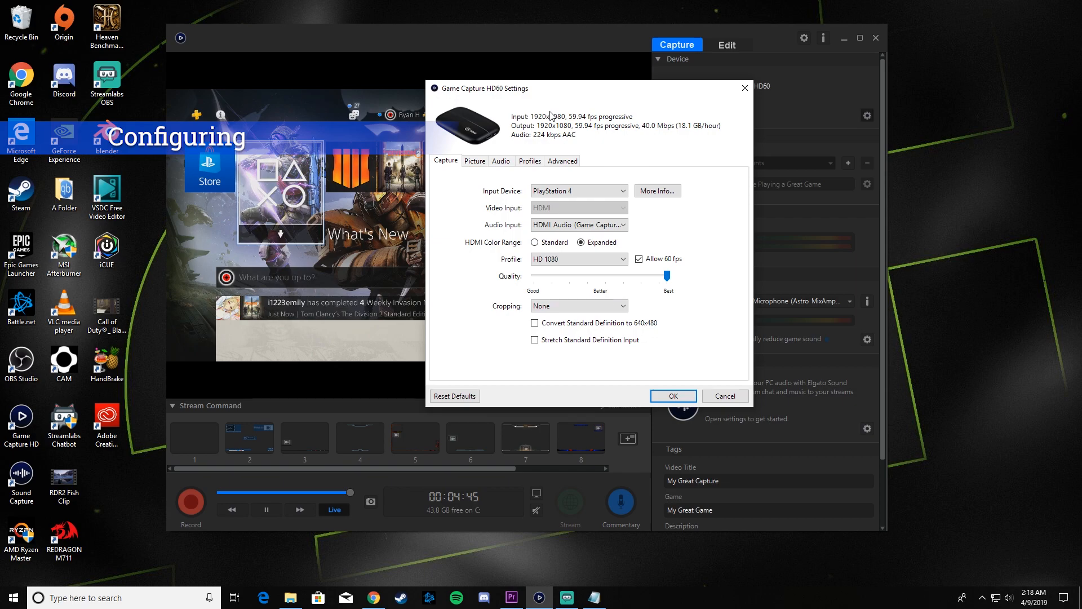
drag(557, 103, 770, 169)
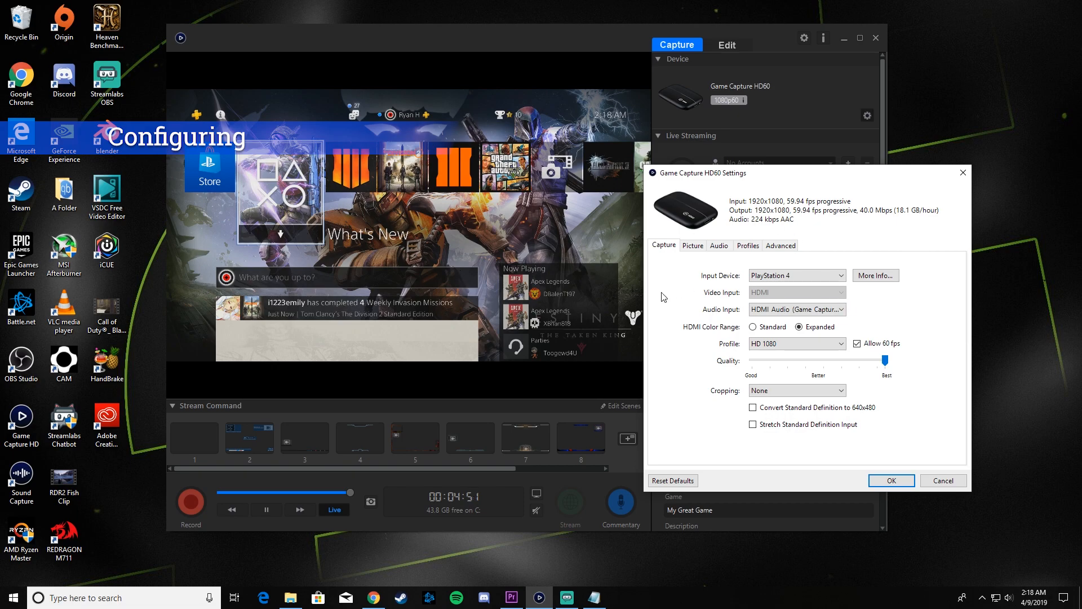
click(754, 327)
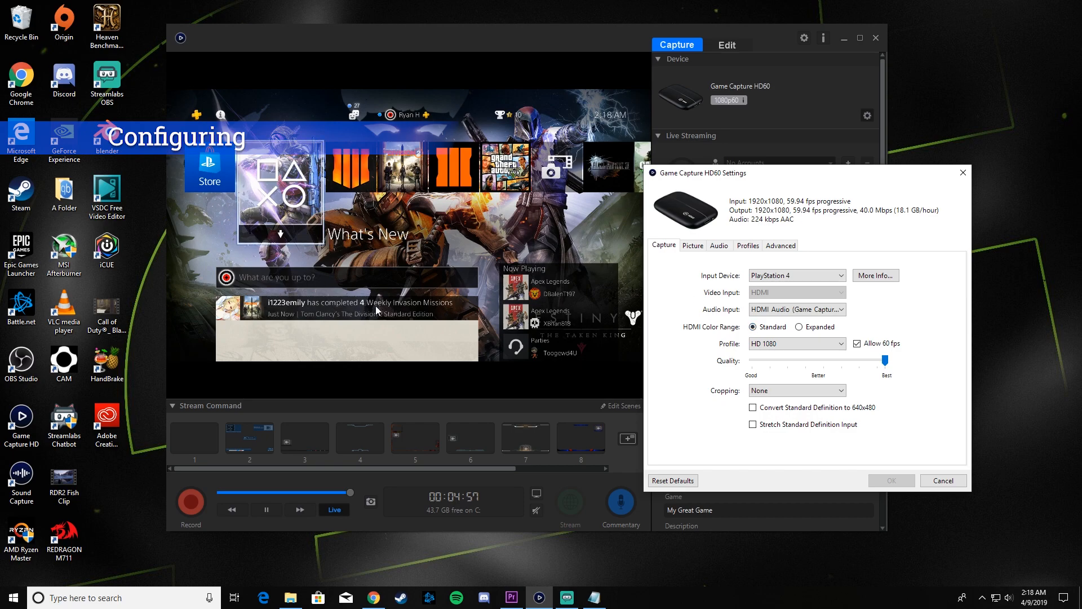
- Check the capture profile choices and close the Game Capture HD60 settings
drag(712, 182, 428, 104)
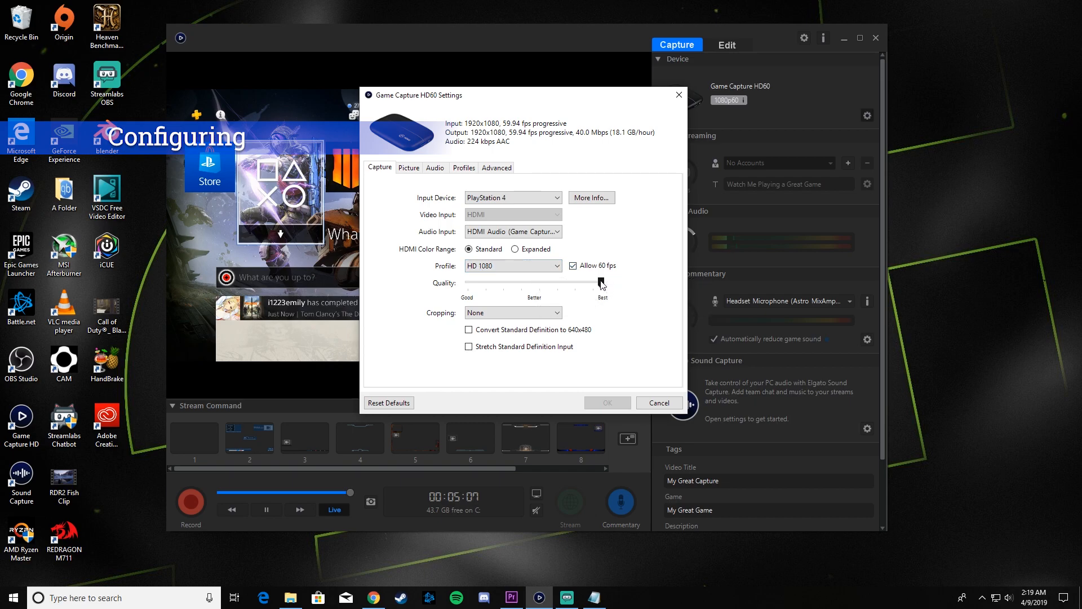
click(546, 268)
click(488, 303)
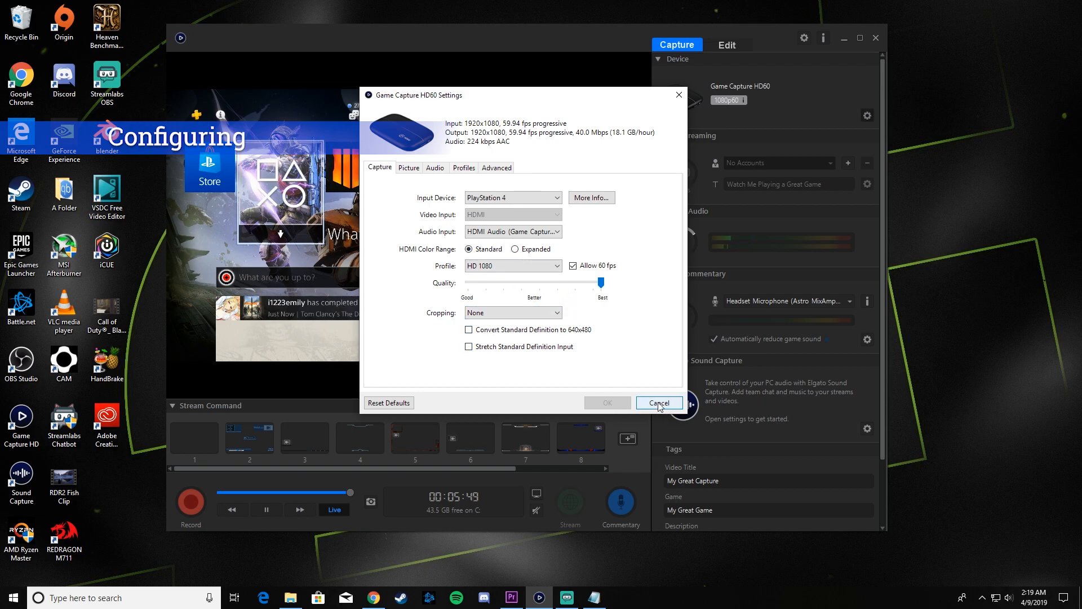
click(683, 100)
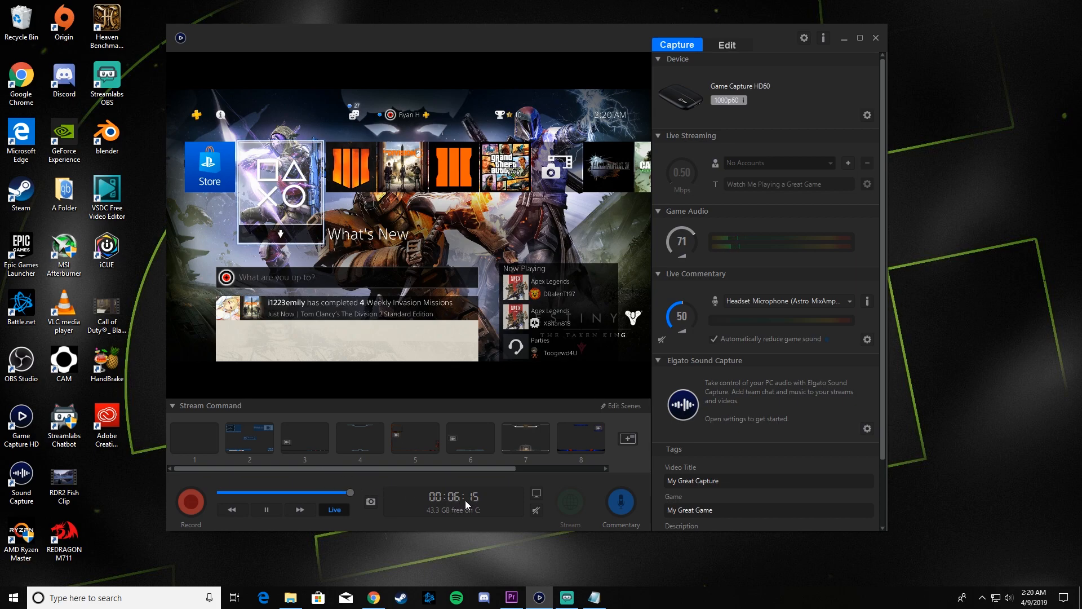
- Rewind the captured PS4 footage to the start of the buffer and return the preview to live
click(227, 509)
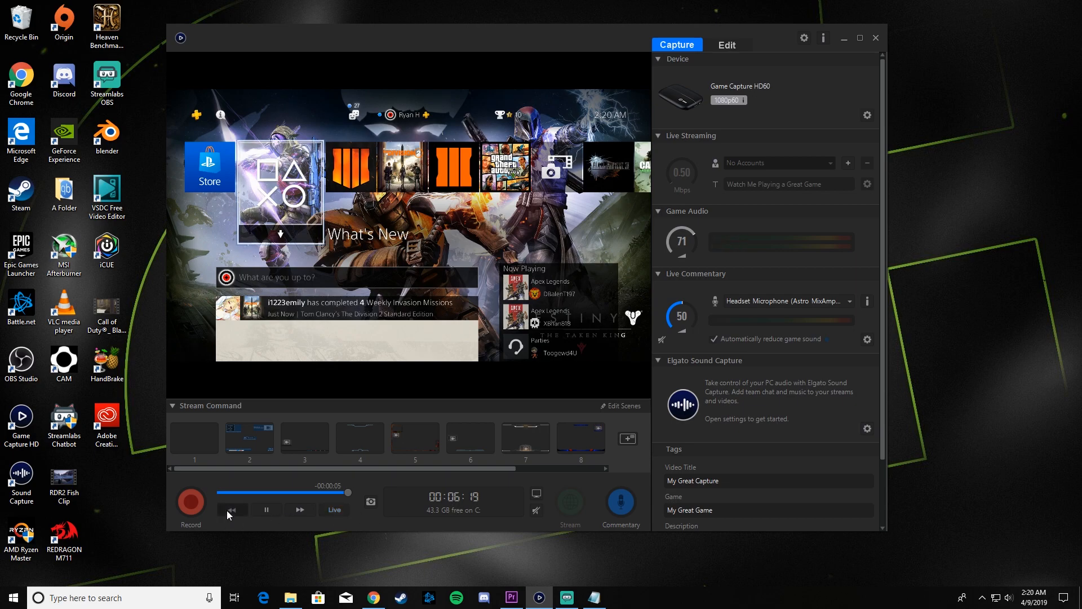
drag(345, 492, 232, 493)
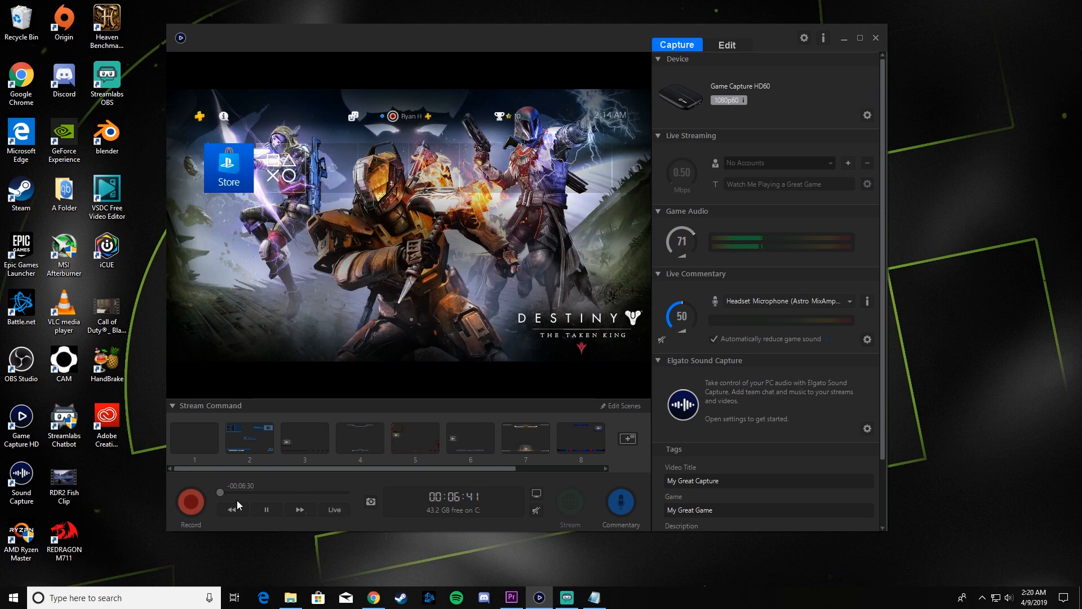
click(334, 509)
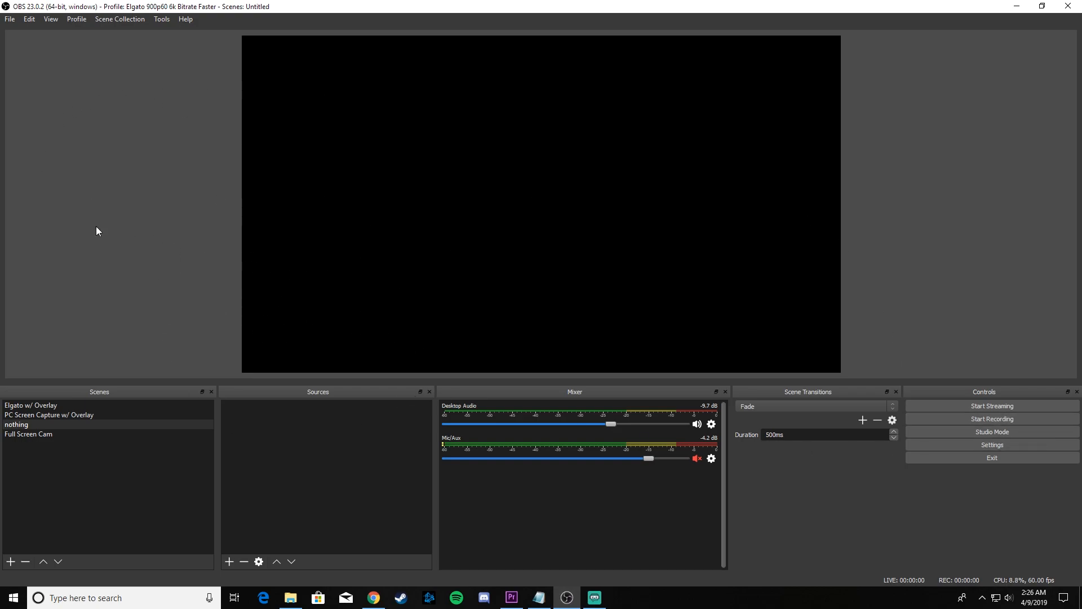
- Switch to OBS, check the theme choices in the general settings, and close the settings
click(976, 446)
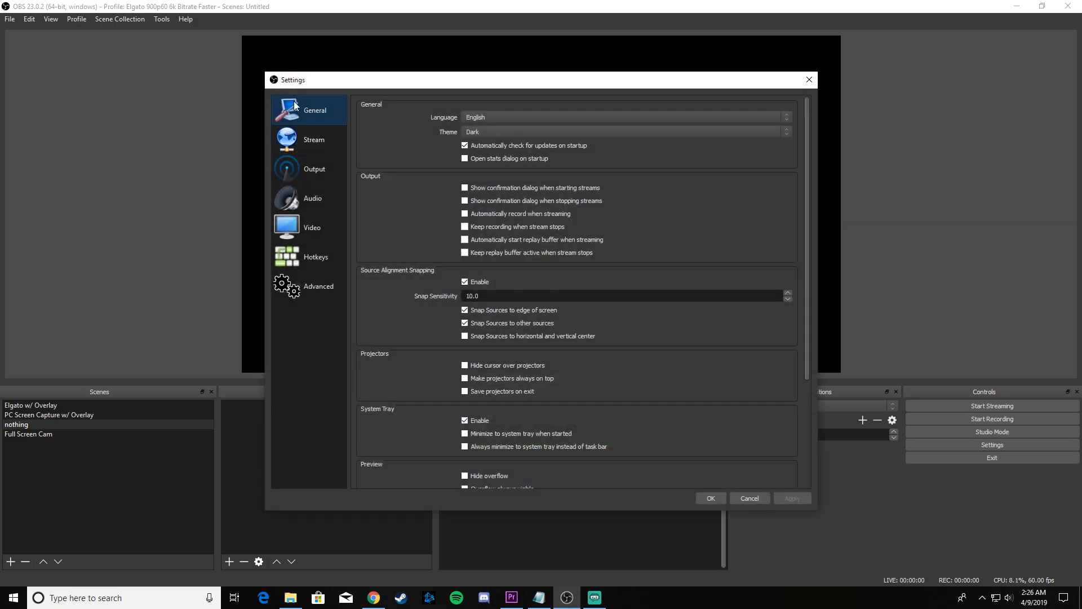
click(482, 132)
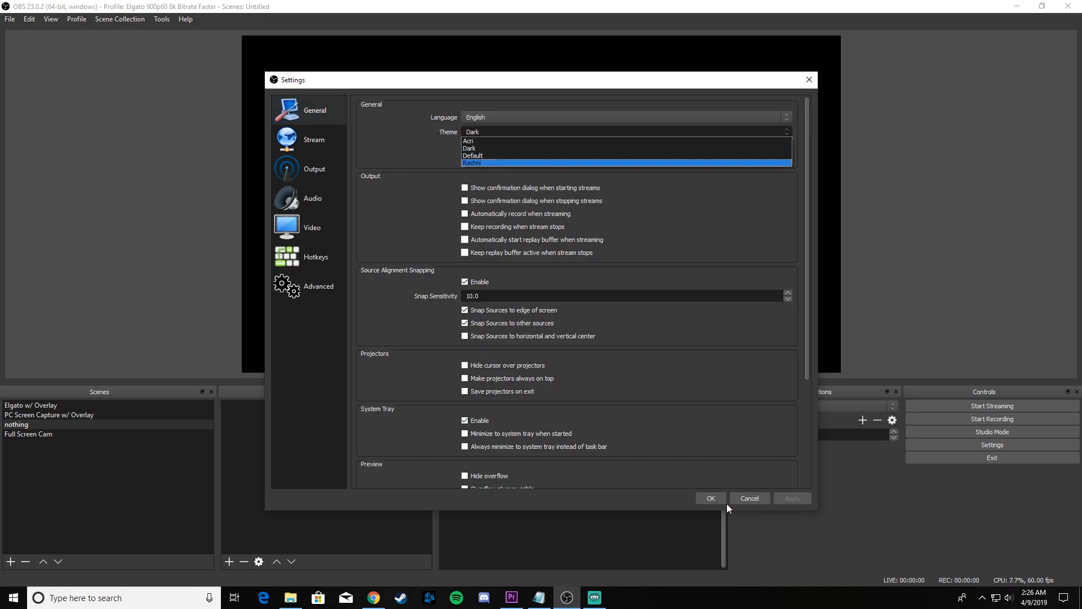
click(712, 498)
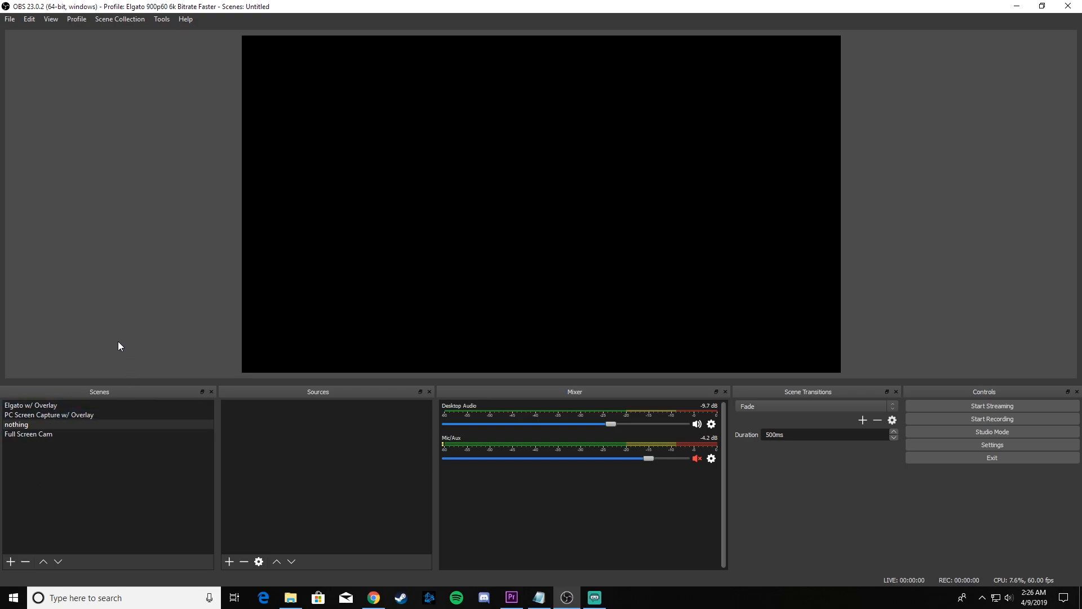
- Add a new scene named Example
click(10, 561)
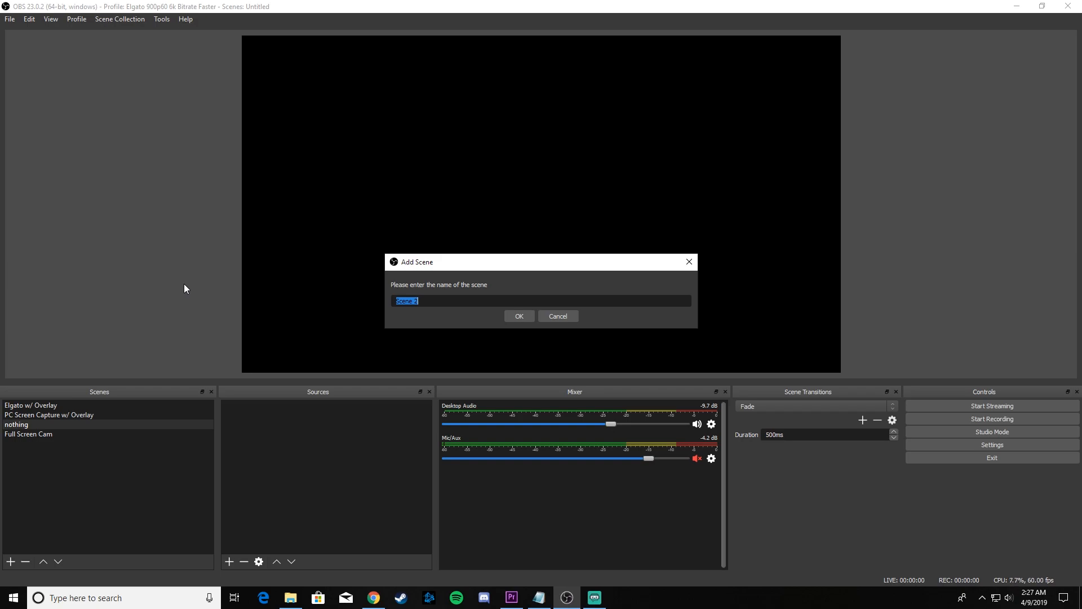
text(Example)
click(519, 316)
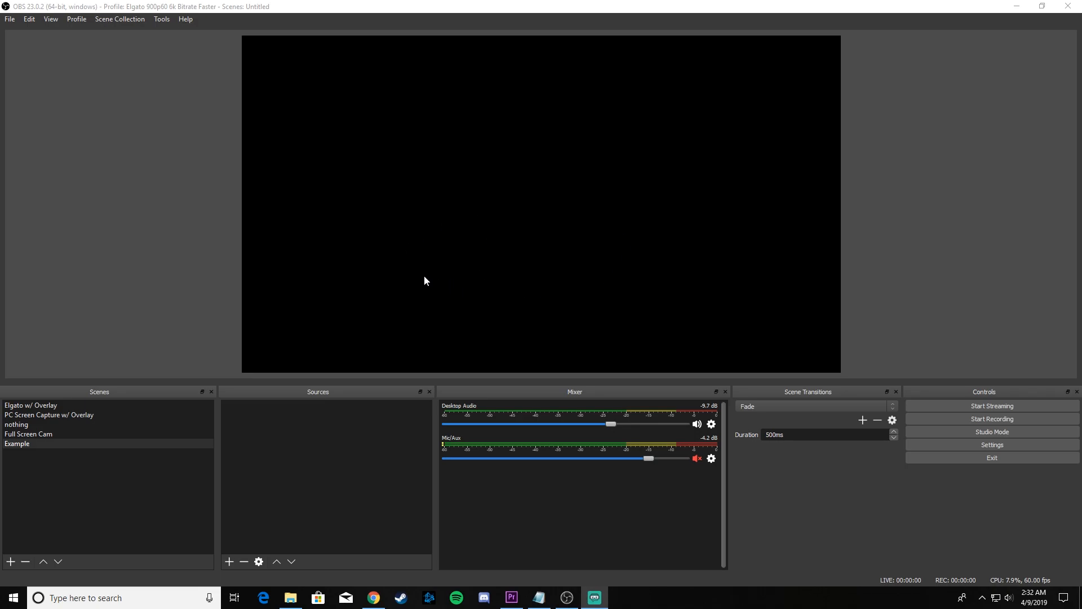
- Add the existing Elgato video capture device as a source in the Example scene
click(230, 561)
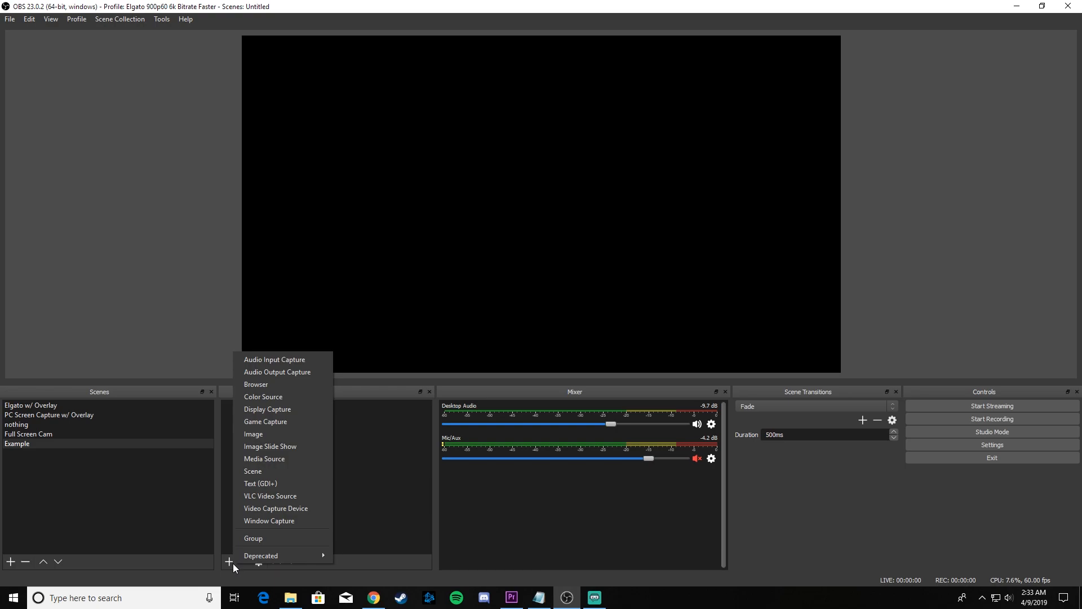
click(285, 510)
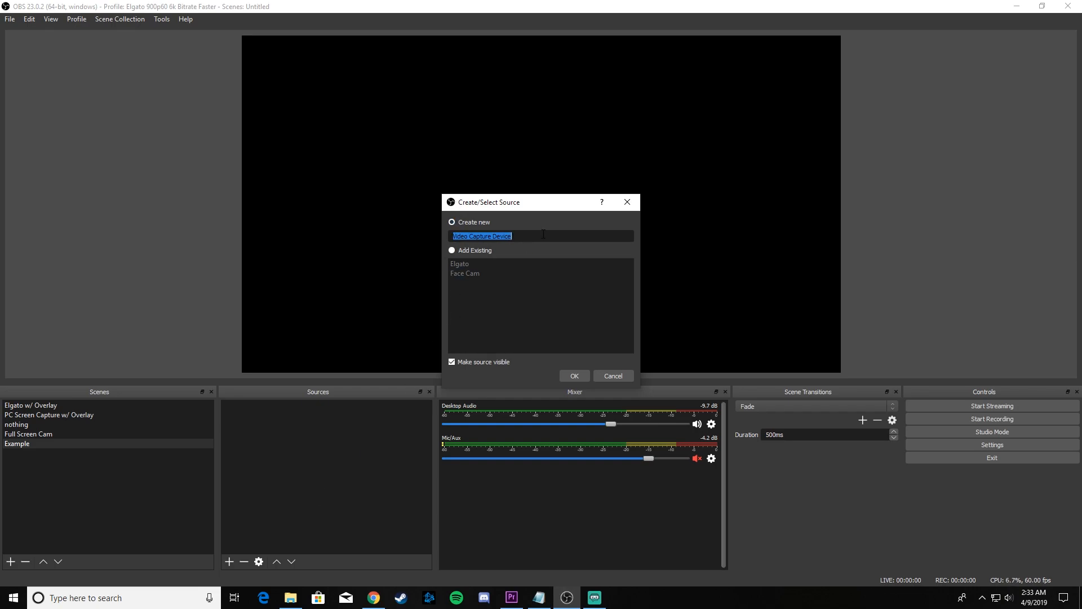
text(Elgato)
click(453, 250)
click(462, 264)
click(576, 375)
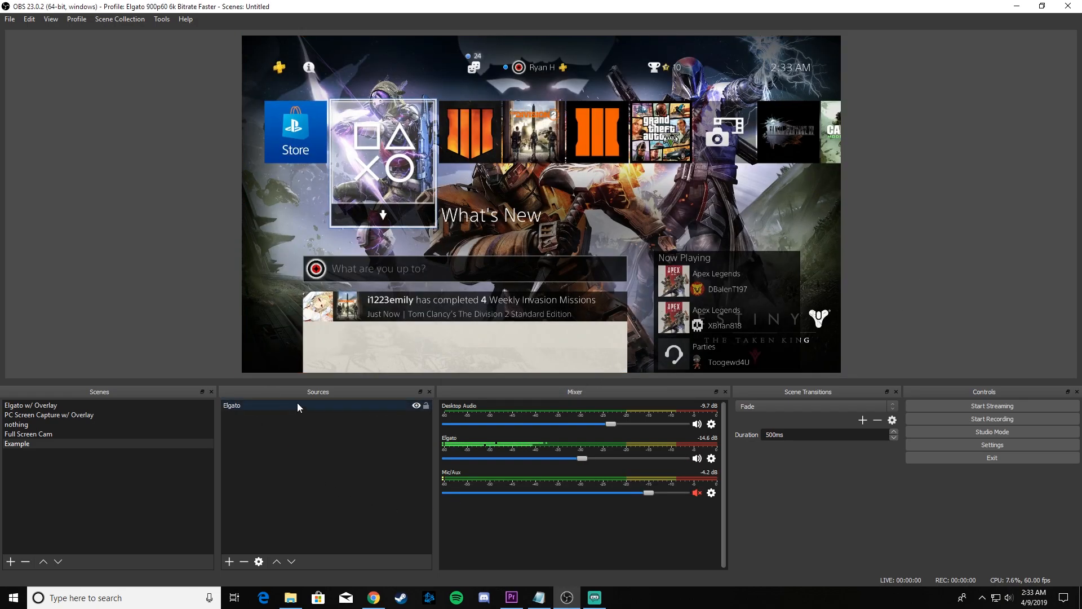
- Review the Elgato source's properties, including its device choices, color, buffering and audio output options, and close them
double_click(265, 406)
click(448, 331)
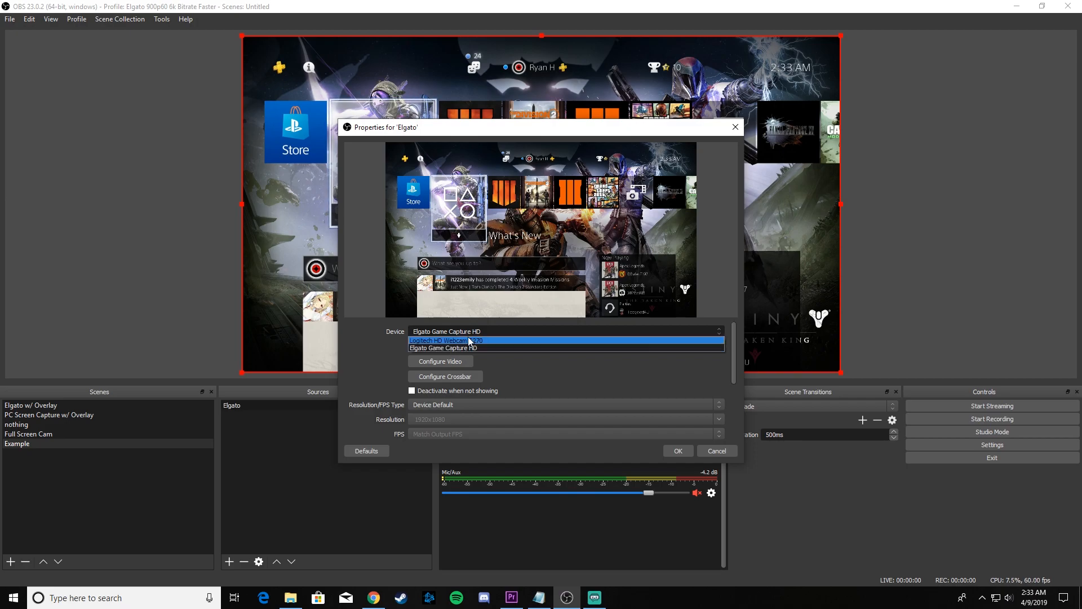
click(370, 351)
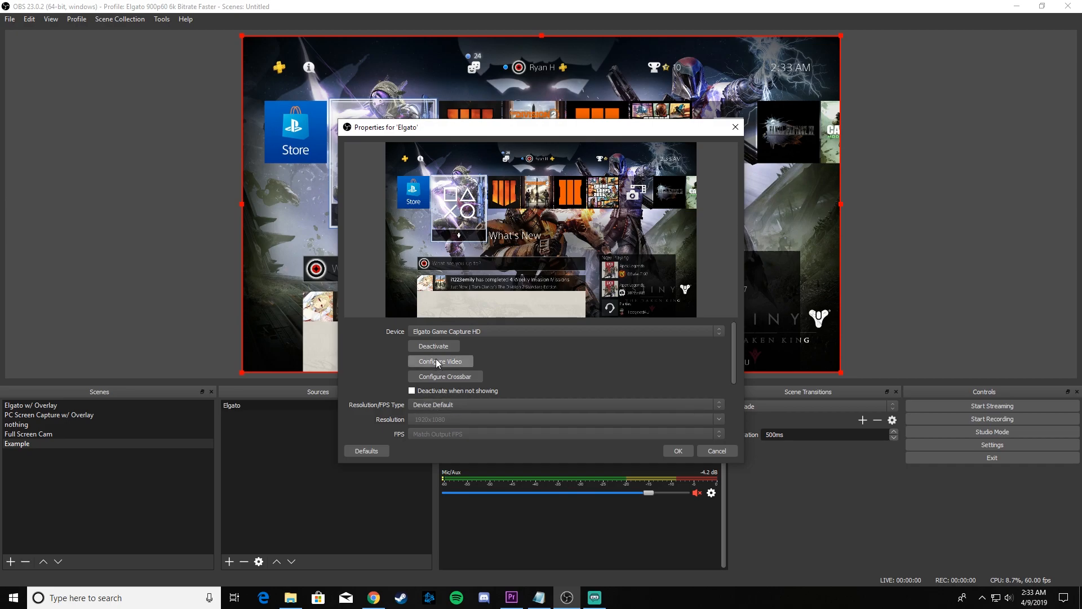
scroll(383, 365, down, 3)
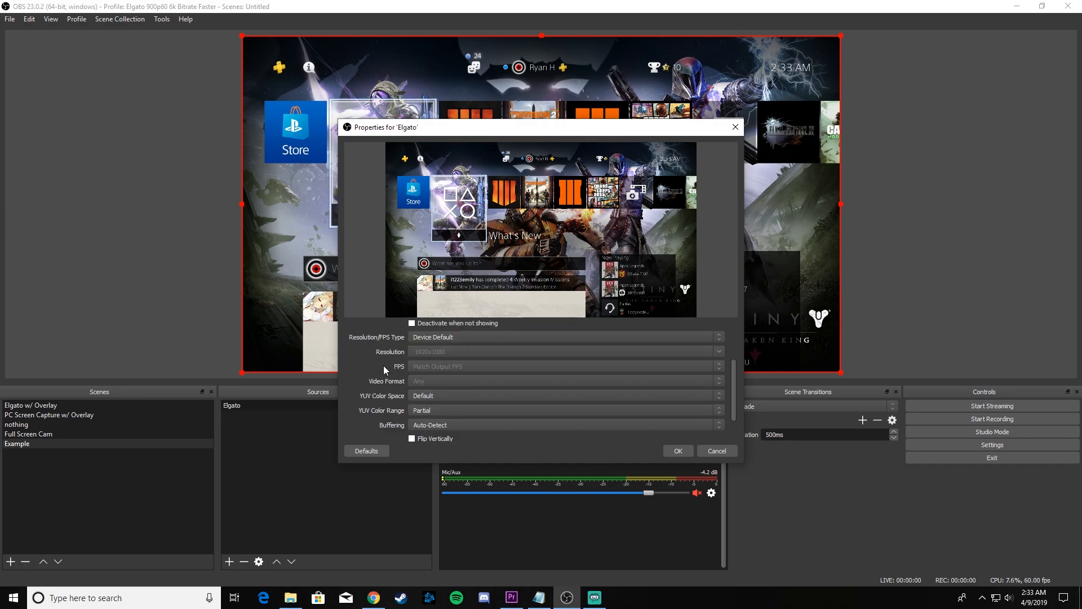
scroll(395, 393, down, 3)
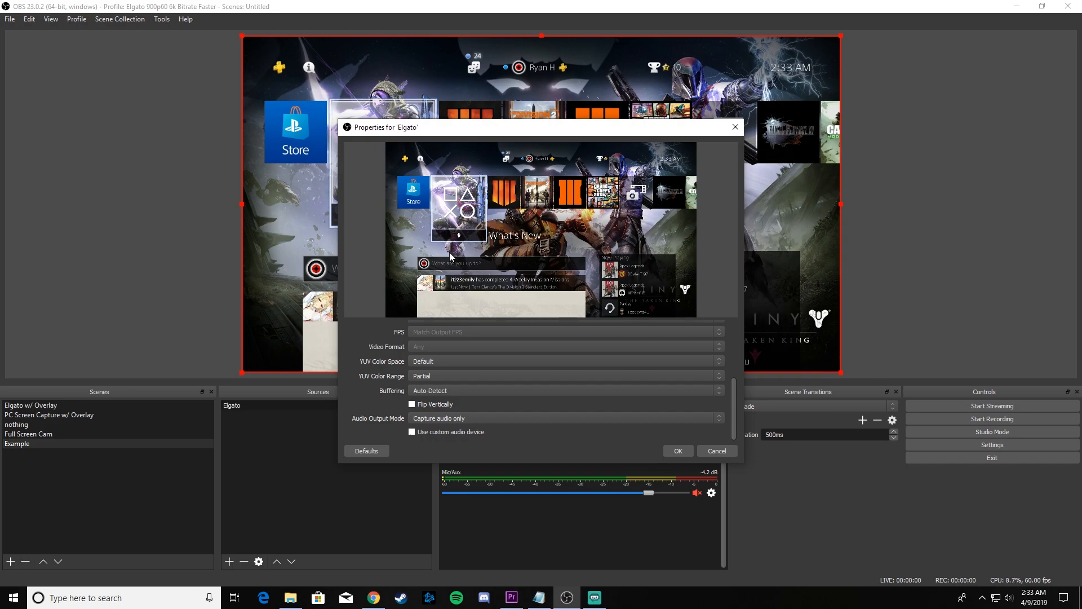
click(671, 450)
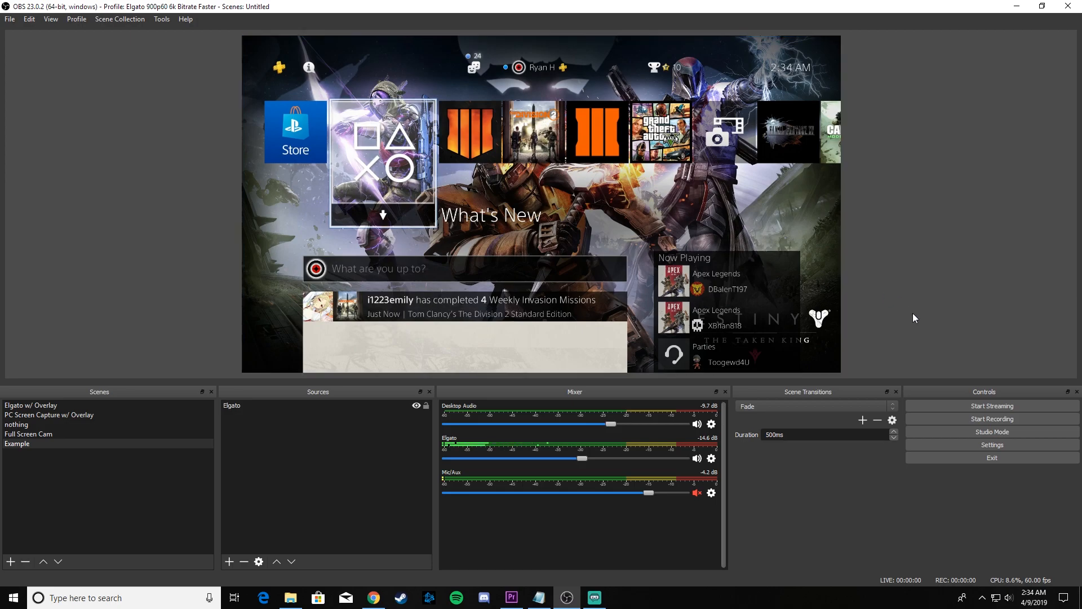
- Open the OBS video settings and reposition the settings window while comparing them with the preview
click(983, 445)
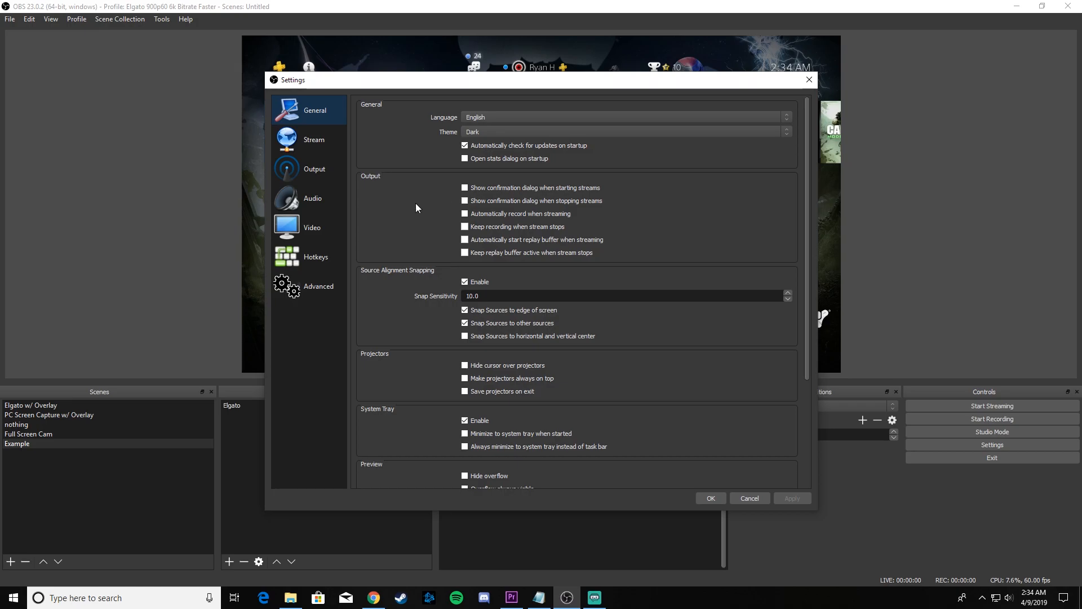
click(296, 233)
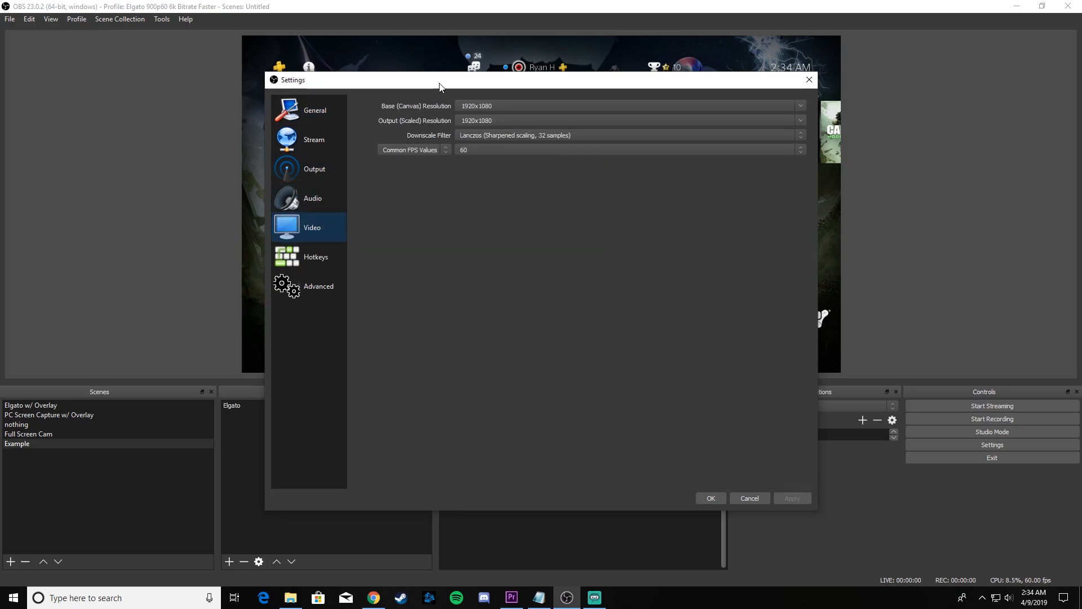
drag(439, 83, 376, 63)
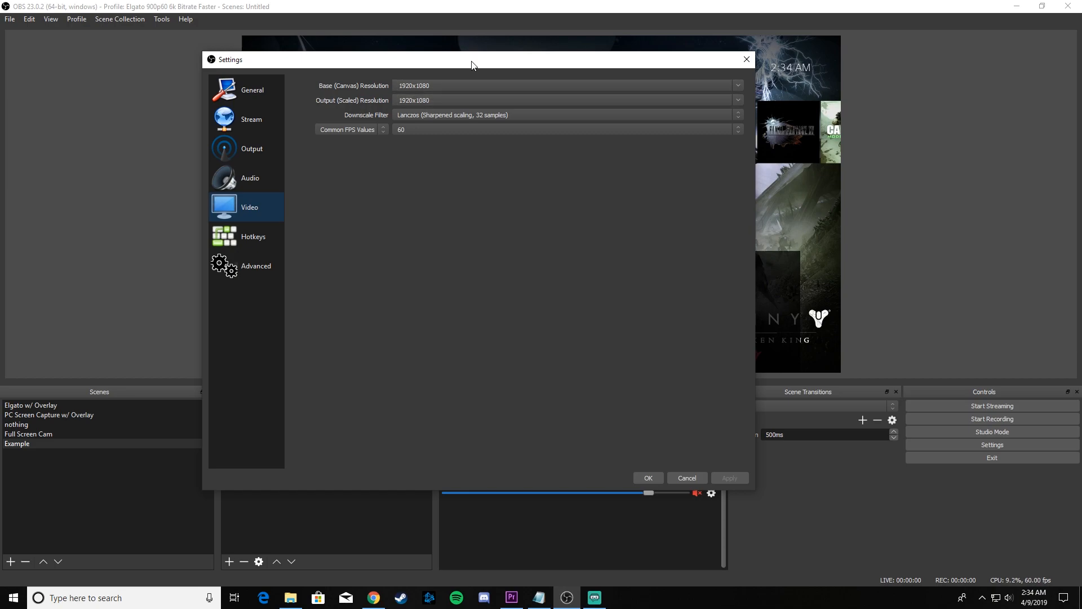
drag(474, 60, 916, 259)
drag(673, 298, 893, 284)
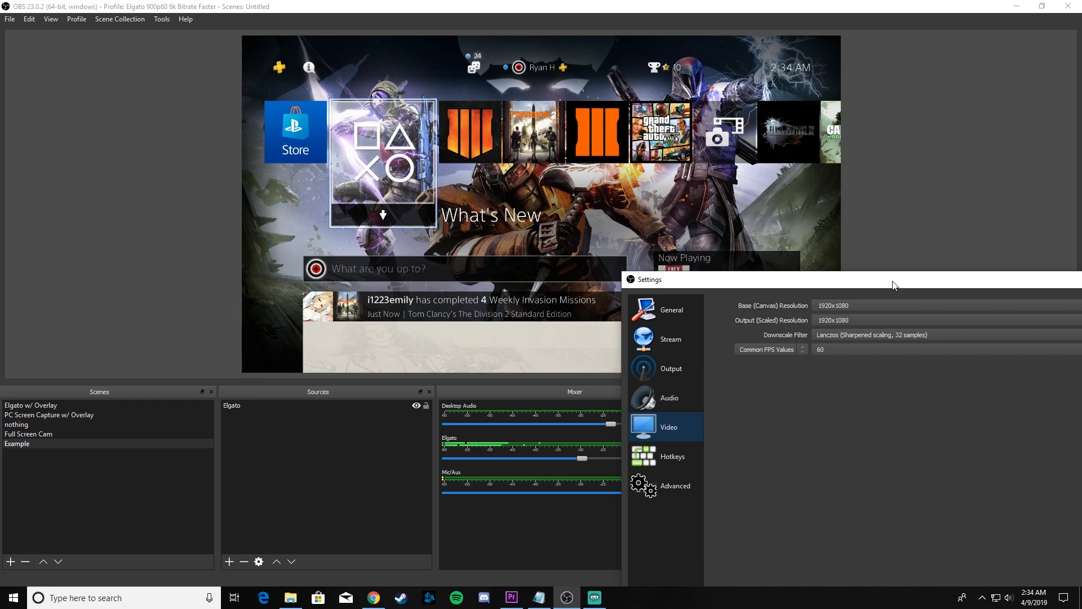
drag(894, 285, 374, 64)
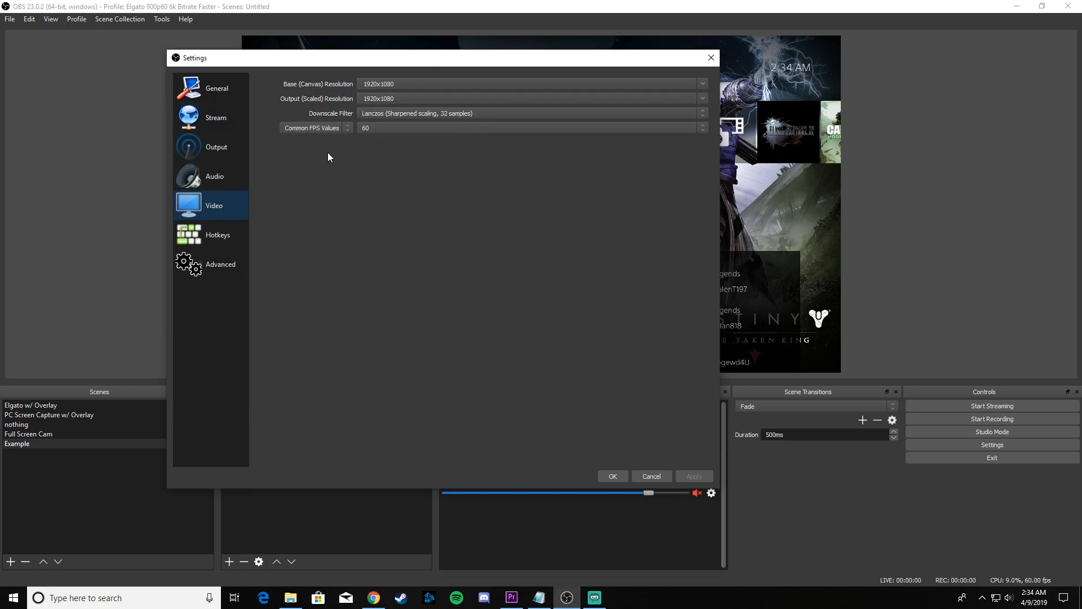
drag(375, 59, 363, 34)
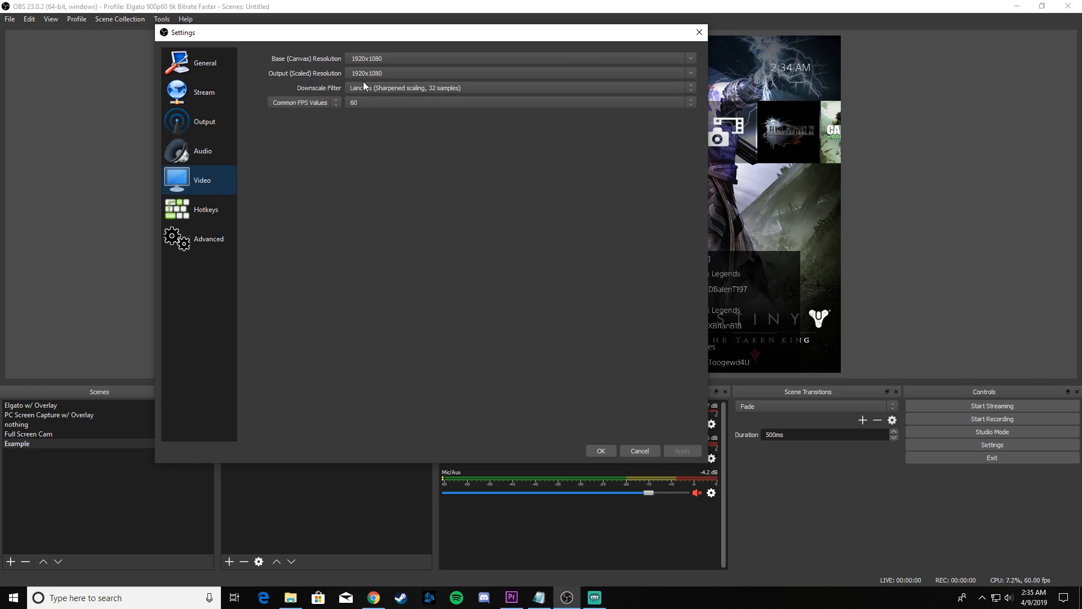
- Select the Lanczos downscale filter (Sharpened scaling, 32 samples), check the common FPS choices, and close the video settings
click(399, 89)
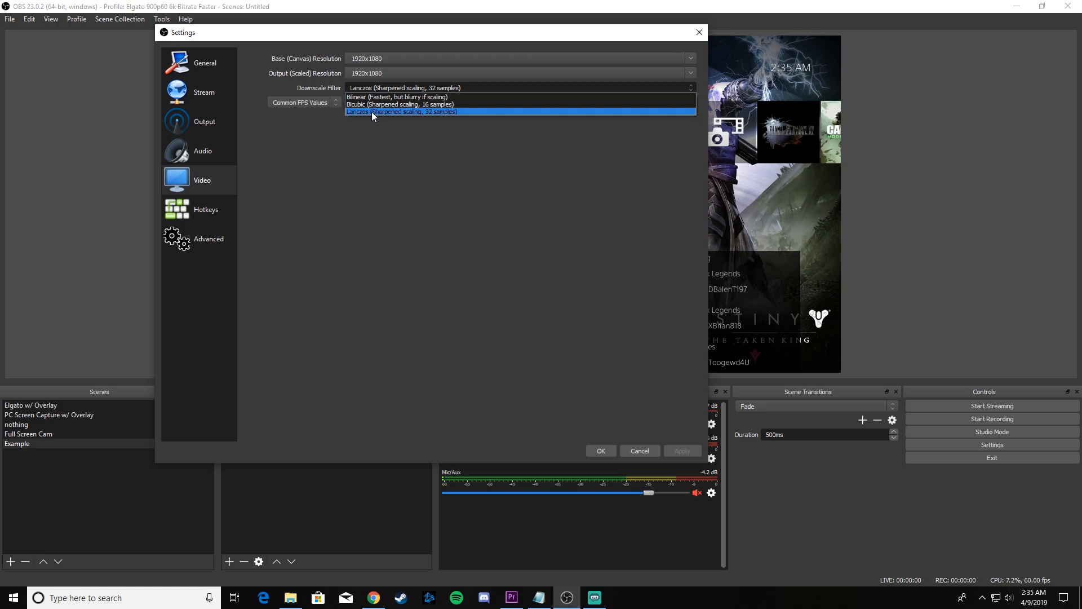
click(448, 112)
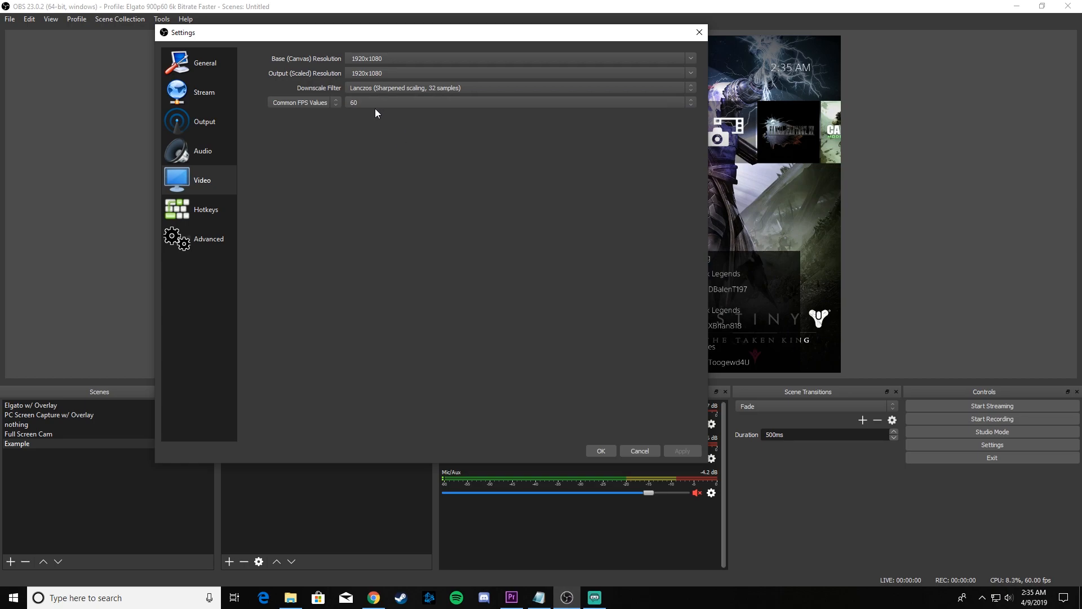
click(688, 103)
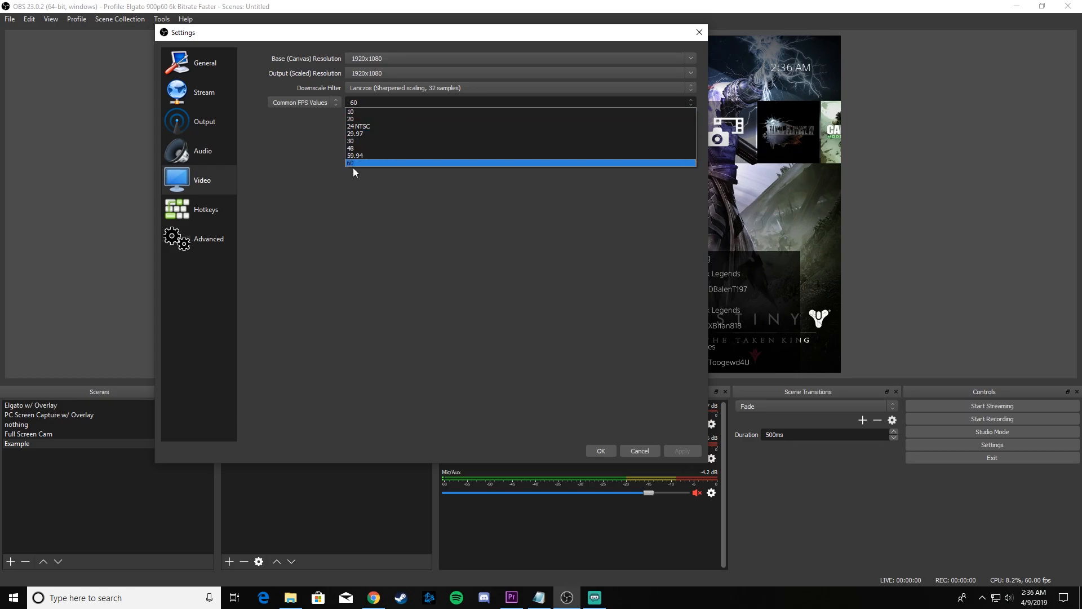
click(292, 158)
click(590, 449)
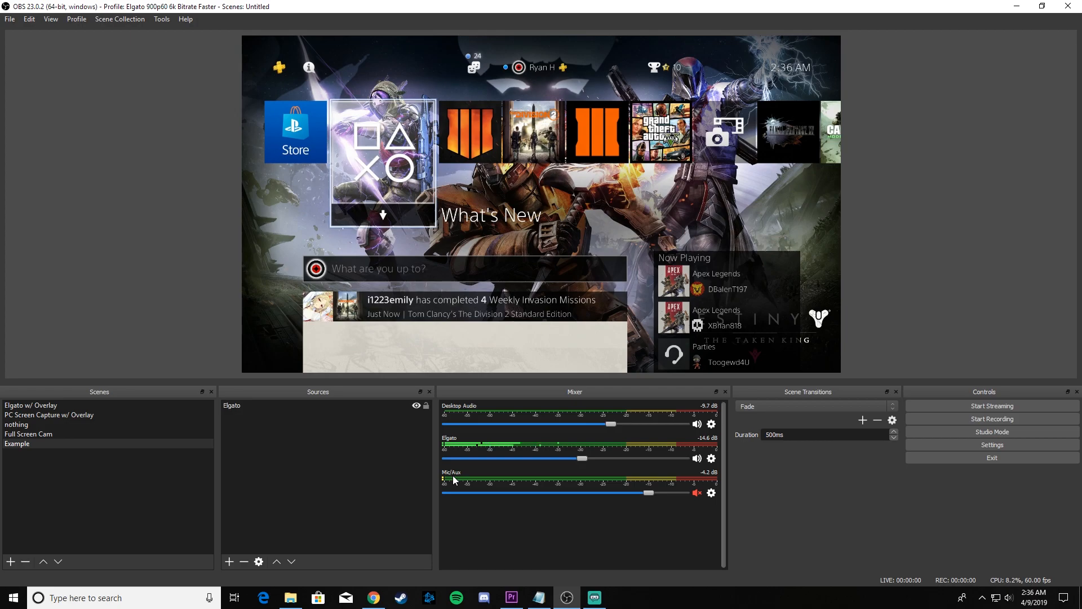
- Add the existing Blue Snowball audio input capture as a source in the Example scene
click(228, 562)
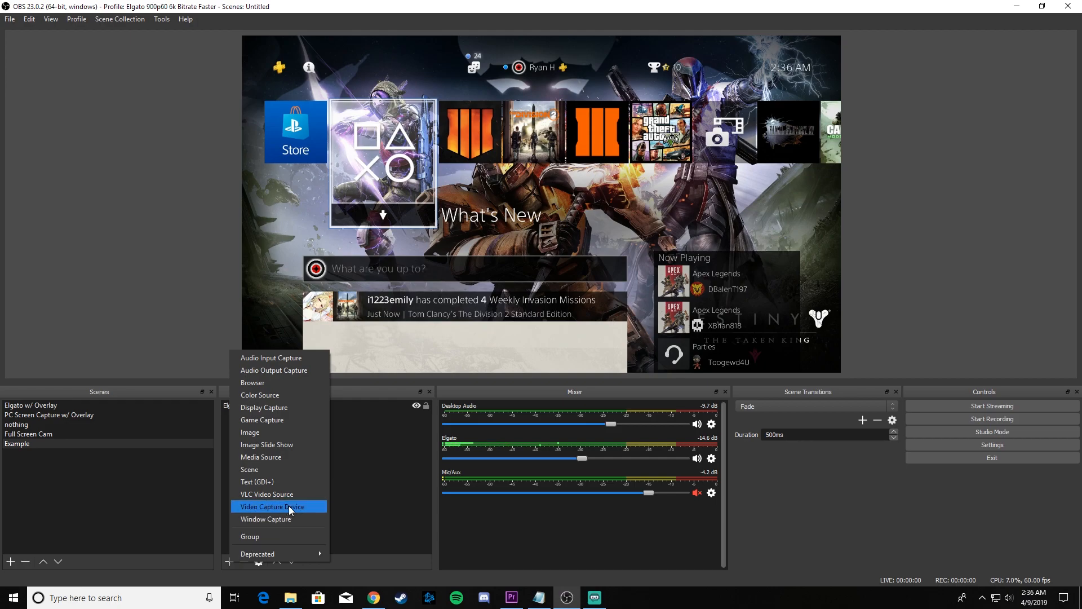
click(295, 361)
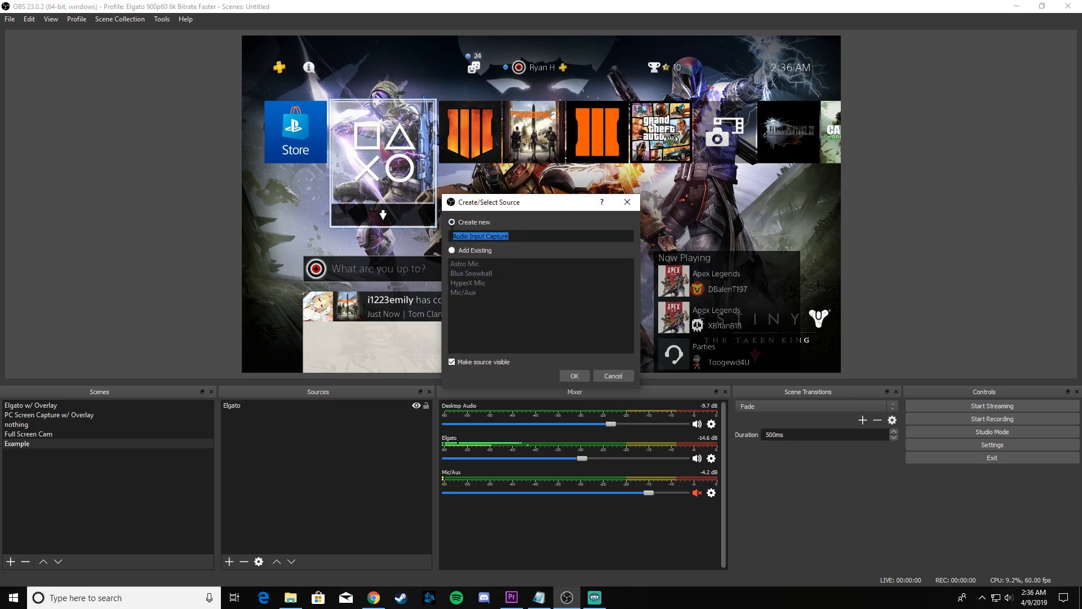
click(452, 250)
click(482, 274)
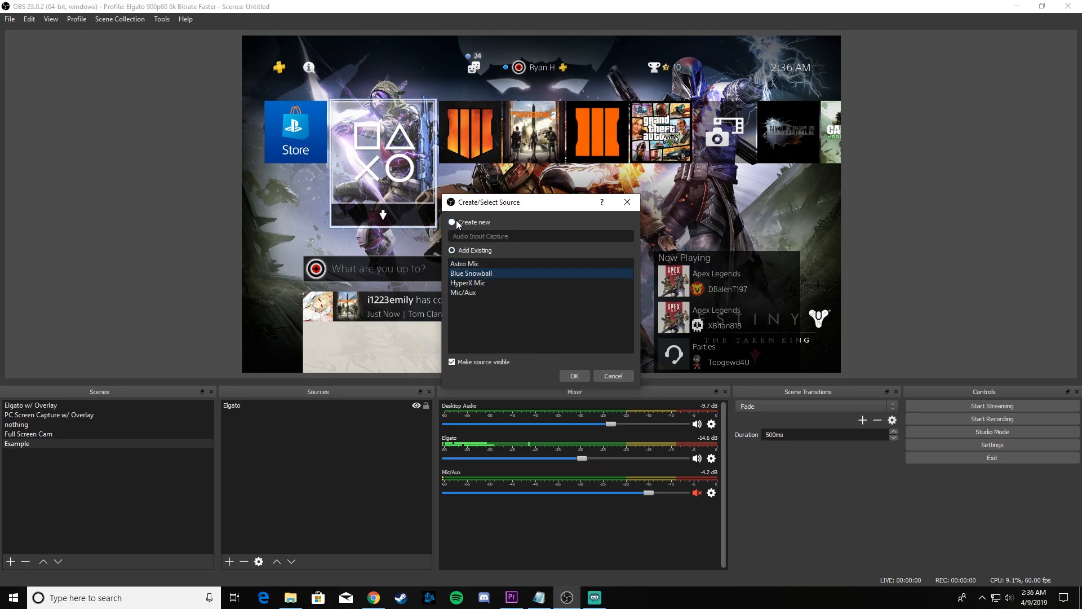
click(573, 375)
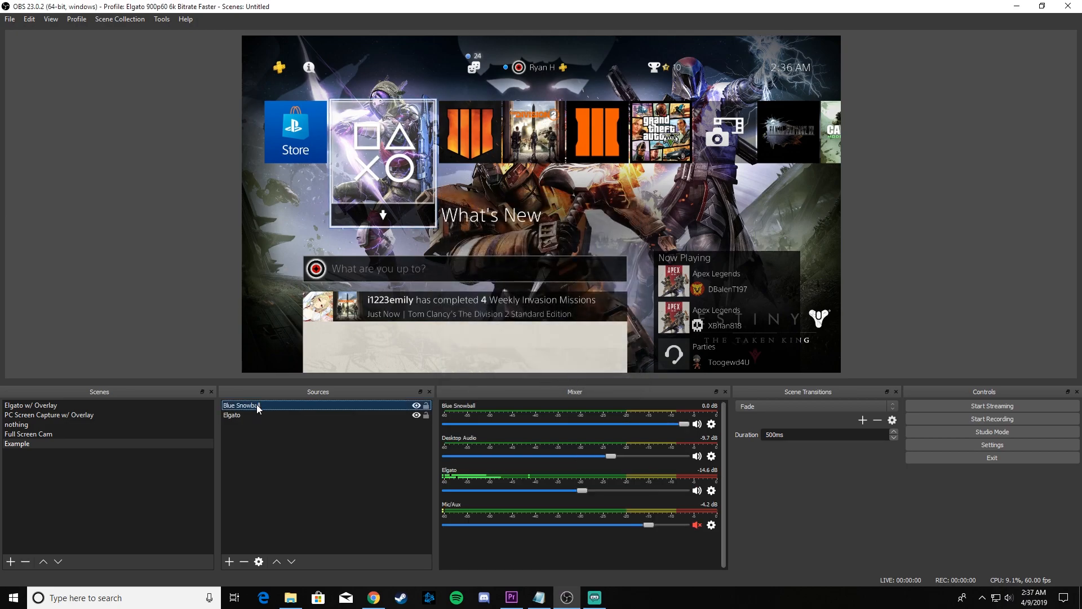
- Check the Blue Snowball source's device choices, select Microphone (Blue Snowball), and confirm its properties
double_click(257, 406)
drag(367, 133, 347, 142)
click(399, 158)
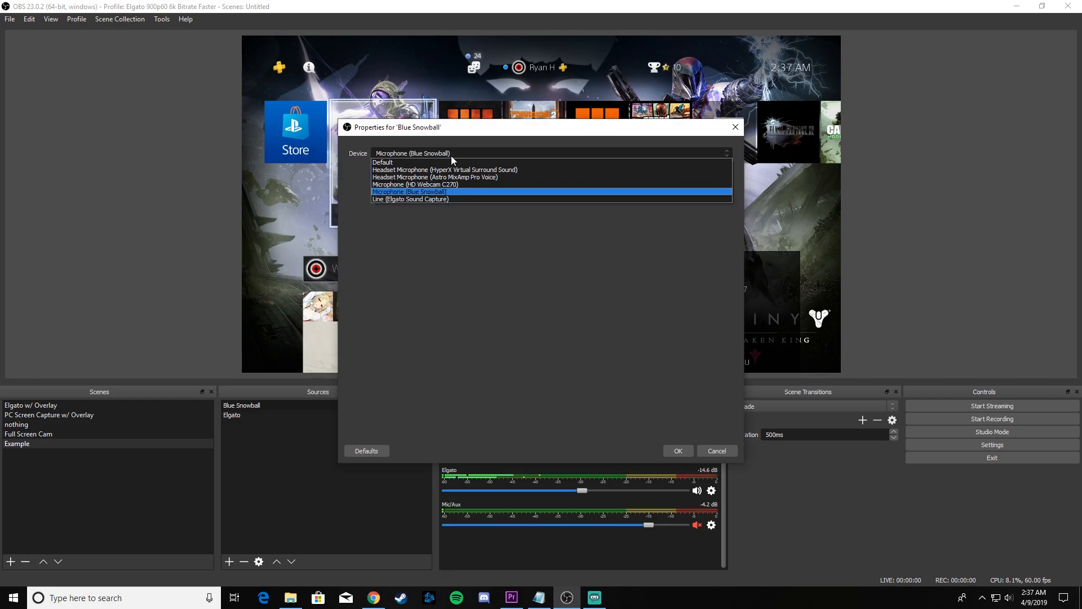
click(397, 193)
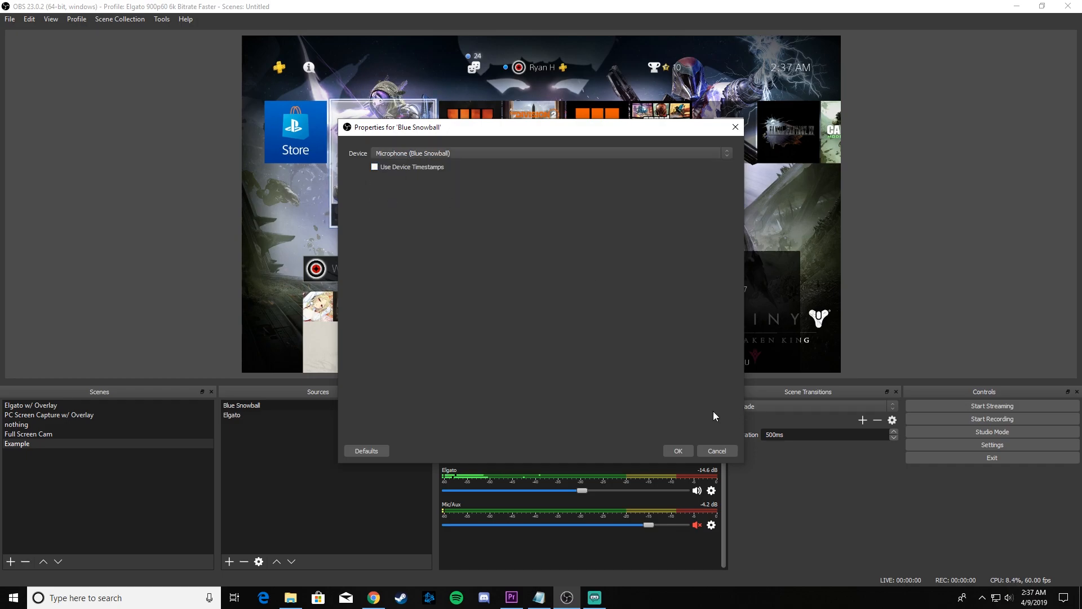
click(679, 452)
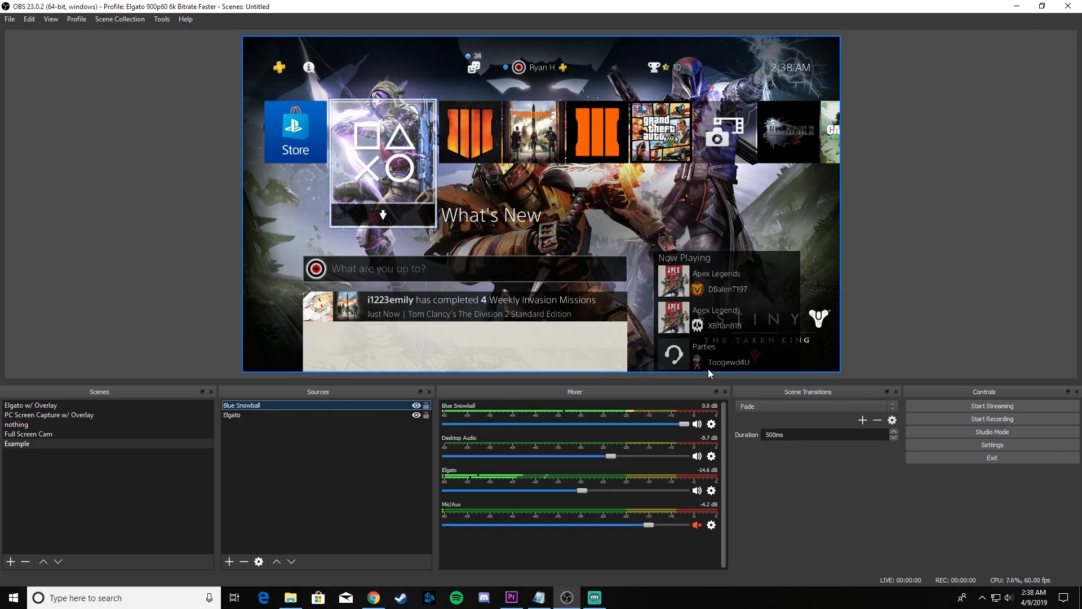
- Mute the Blue Snowball channel in the mixer and check the device set in the Mic/Aux properties
click(696, 425)
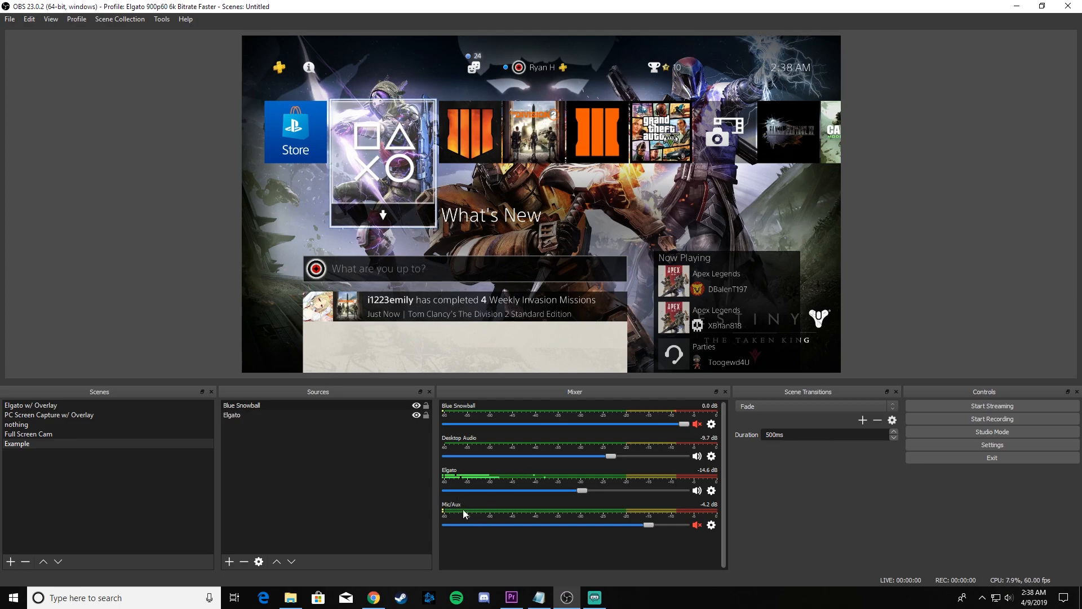
click(711, 525)
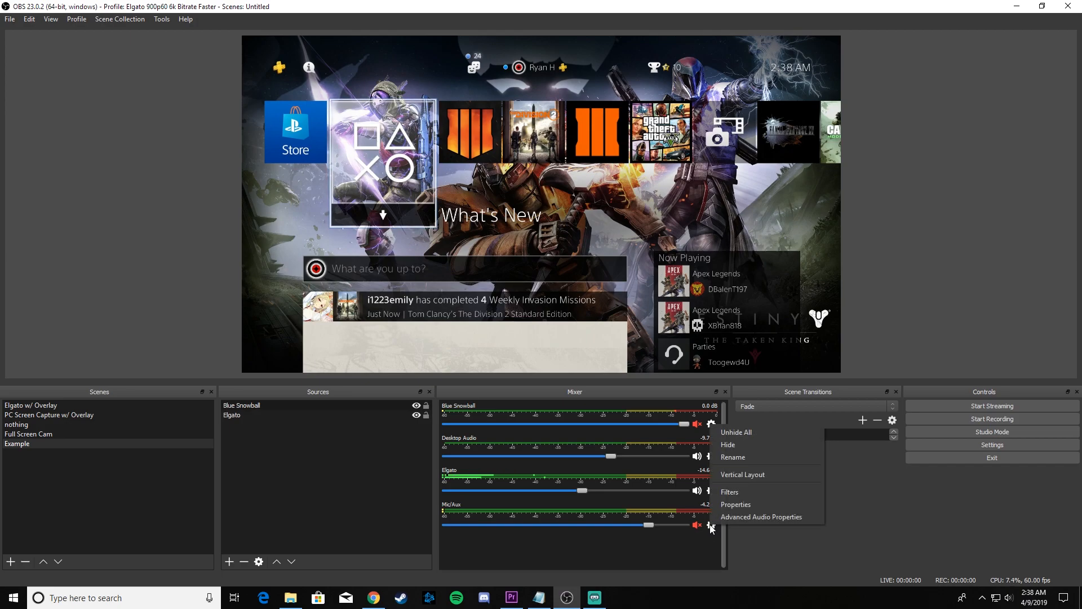
click(742, 503)
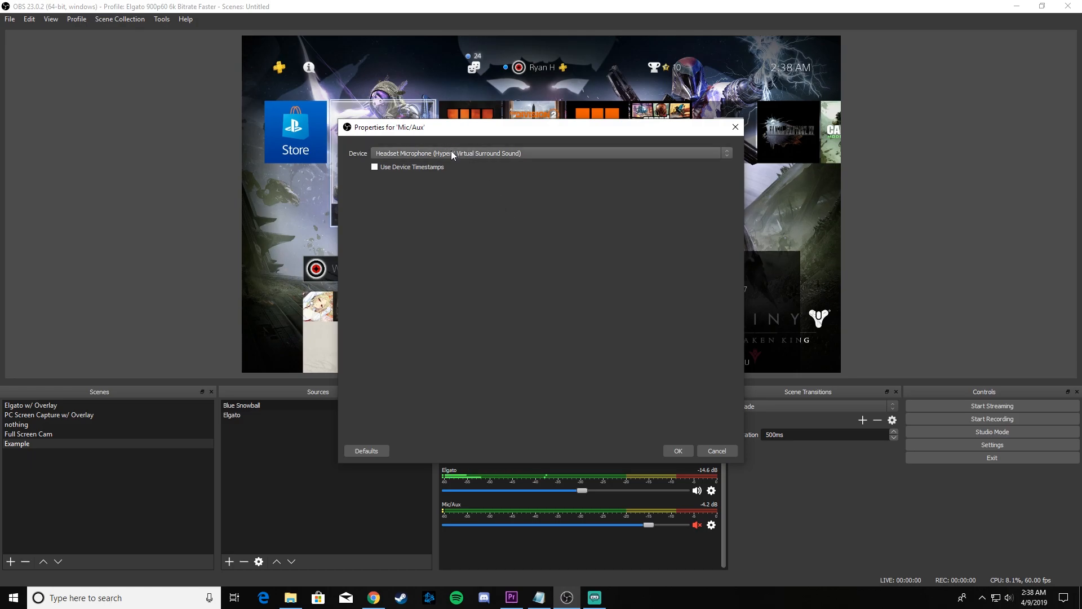
click(722, 450)
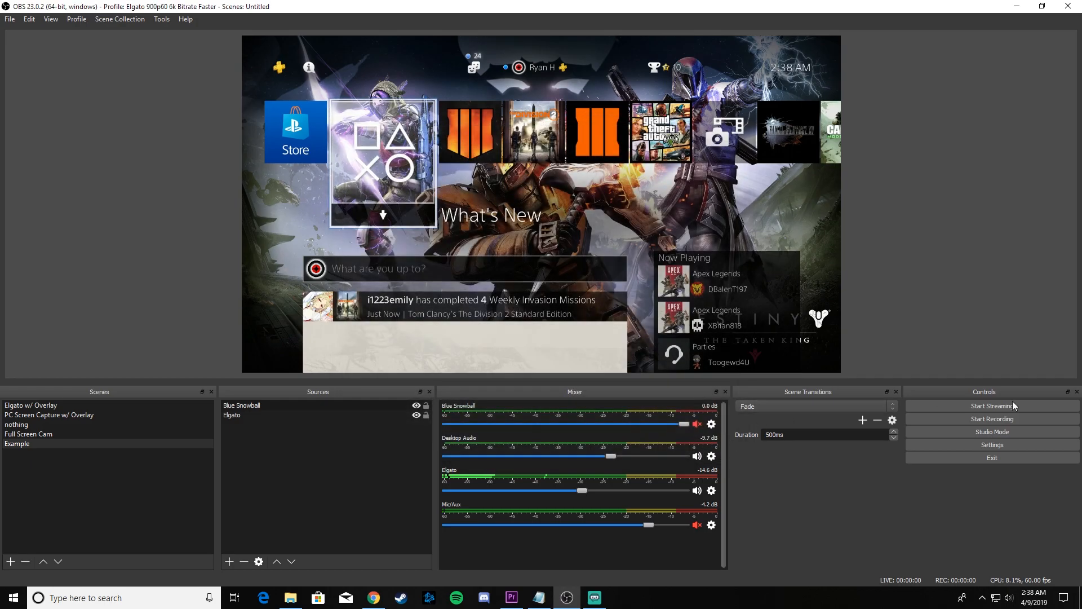
- Check the Mic/Auxiliary Audio Device in the OBS audio settings and leave the settings without changes
click(1024, 448)
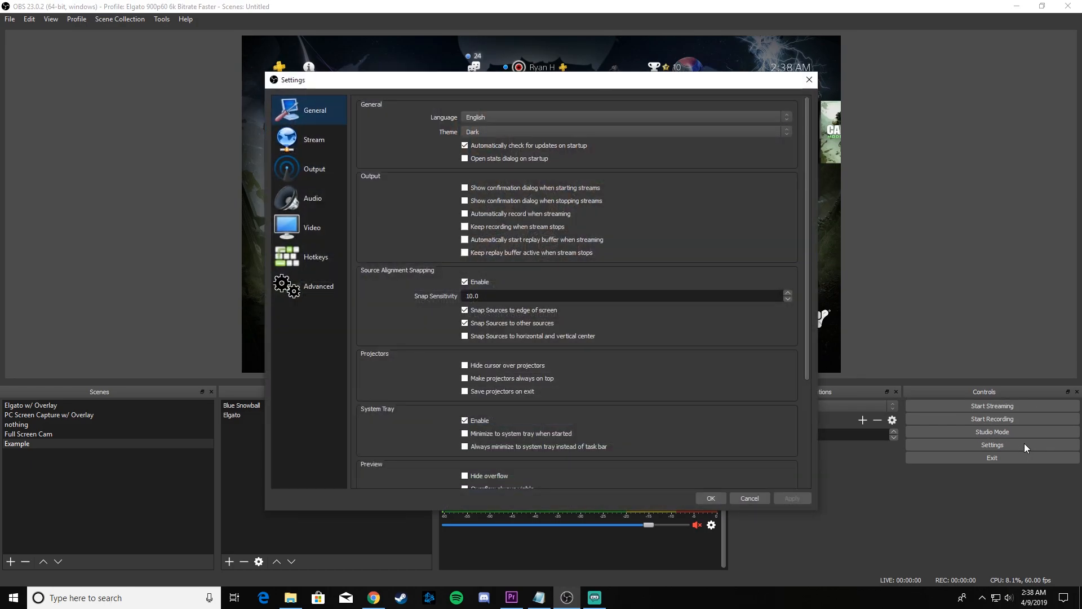
click(320, 207)
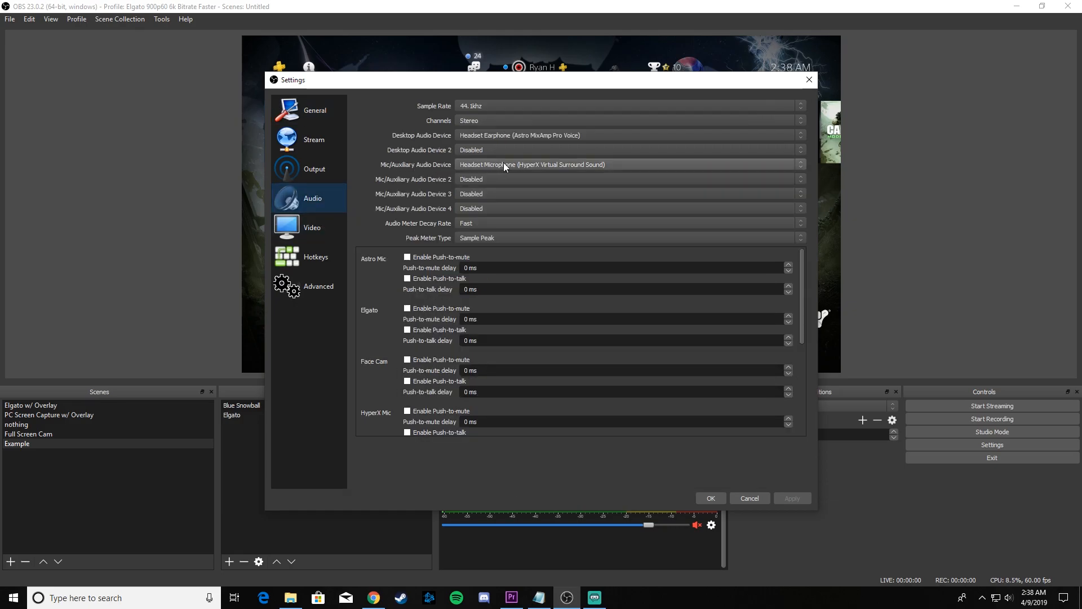
click(742, 500)
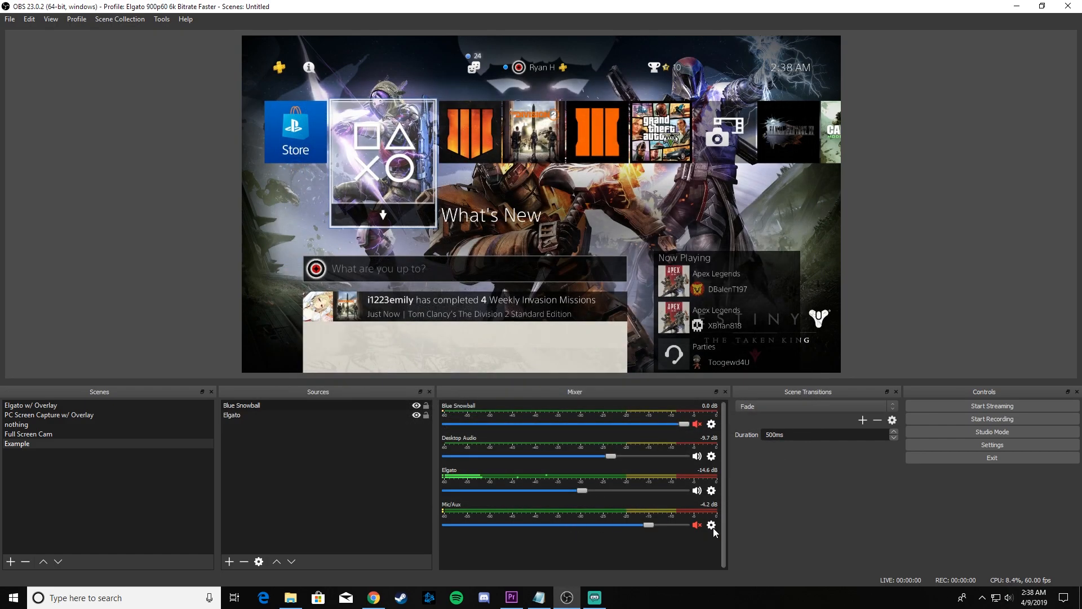
- Review the device choices for Mic/Aux, keeping Headset Microphone (HyperX Virtual Surround Sound), and confirm its properties
click(712, 526)
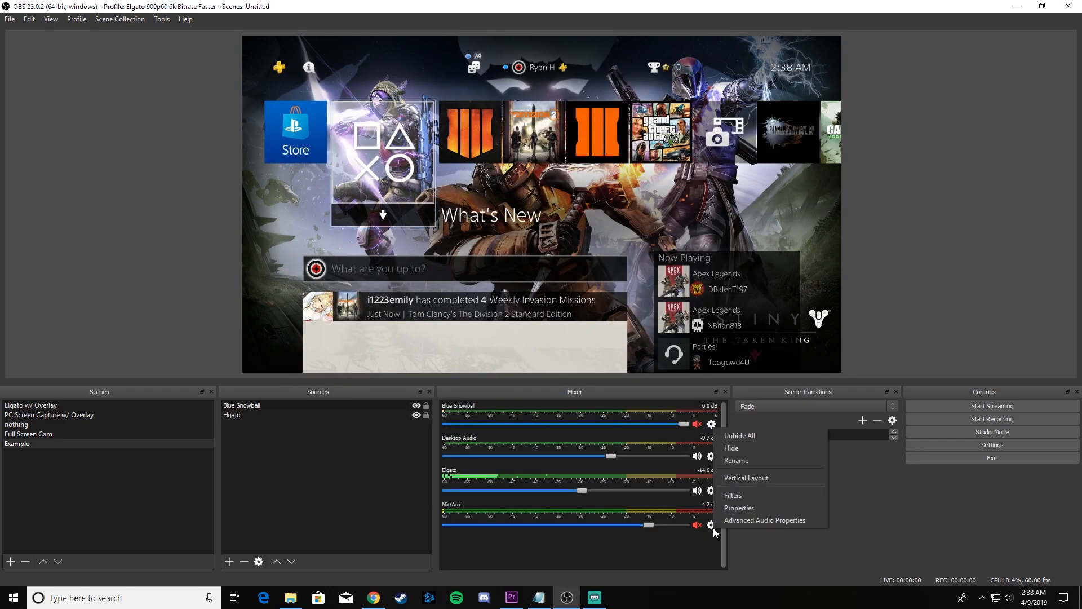
click(758, 507)
click(420, 154)
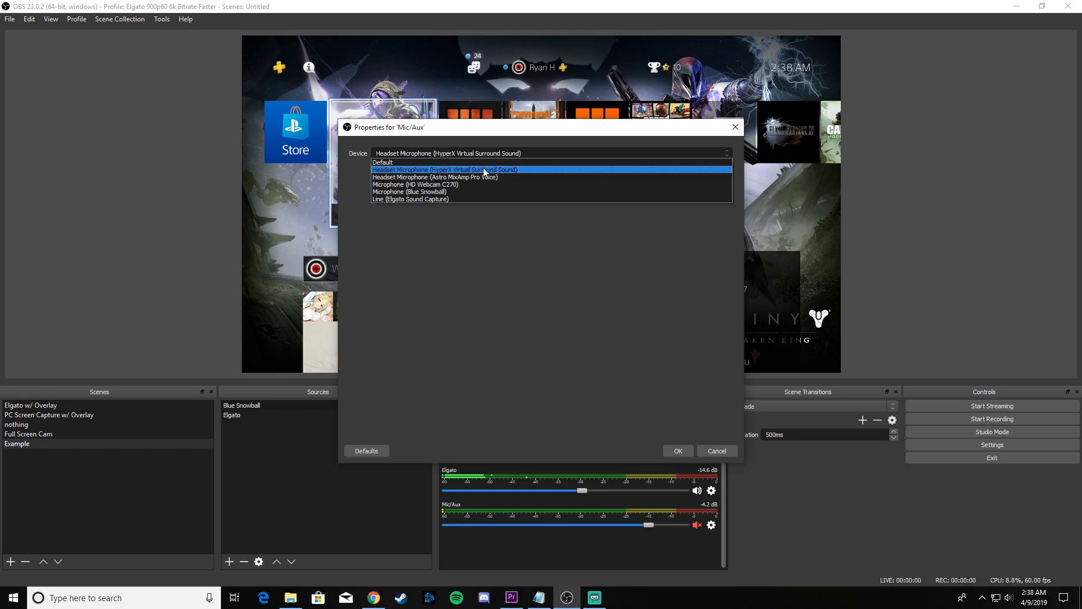
click(687, 452)
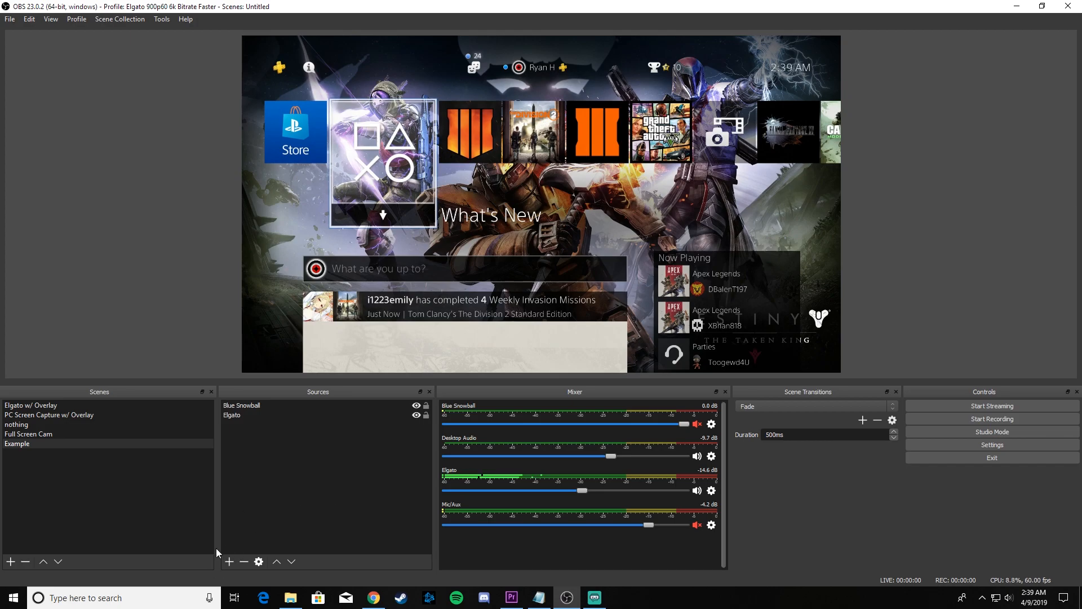
- Add the existing Face Cam video capture device to the Example scene and shrink it against the right edge of the game picture
click(227, 561)
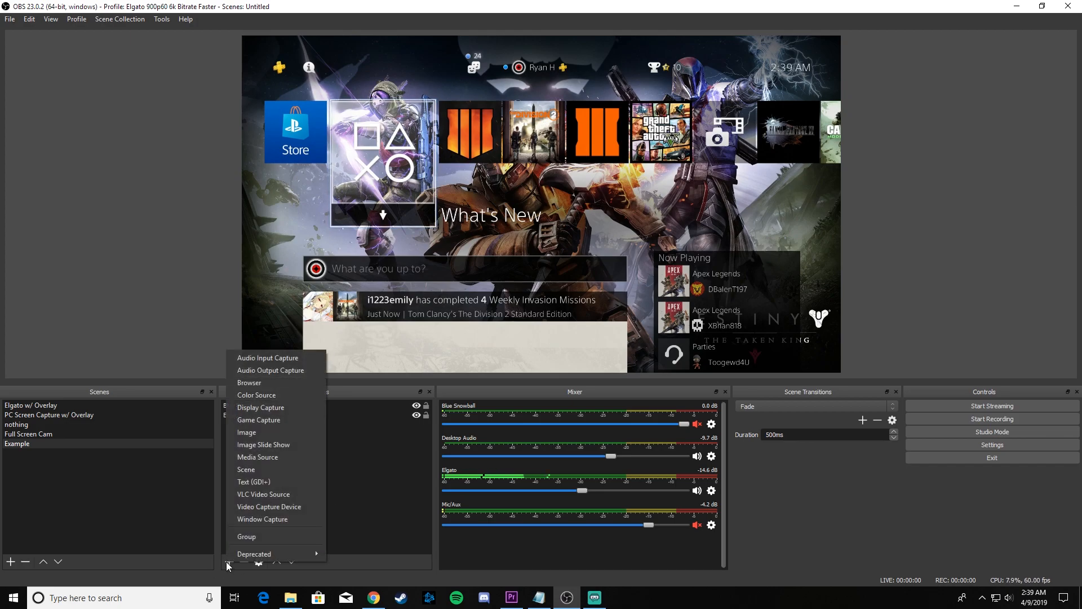
click(273, 507)
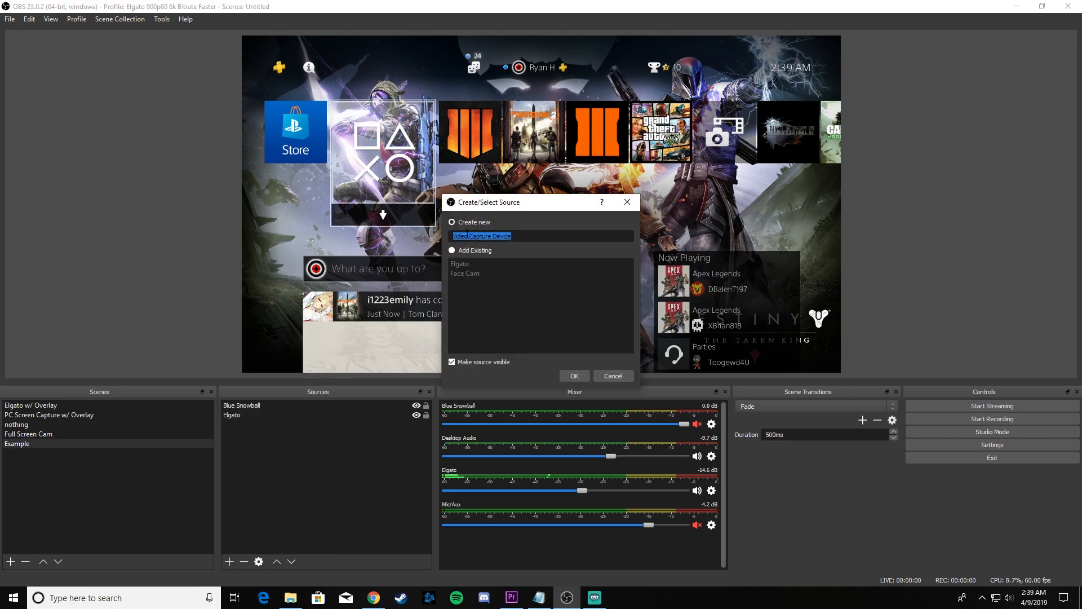
click(452, 250)
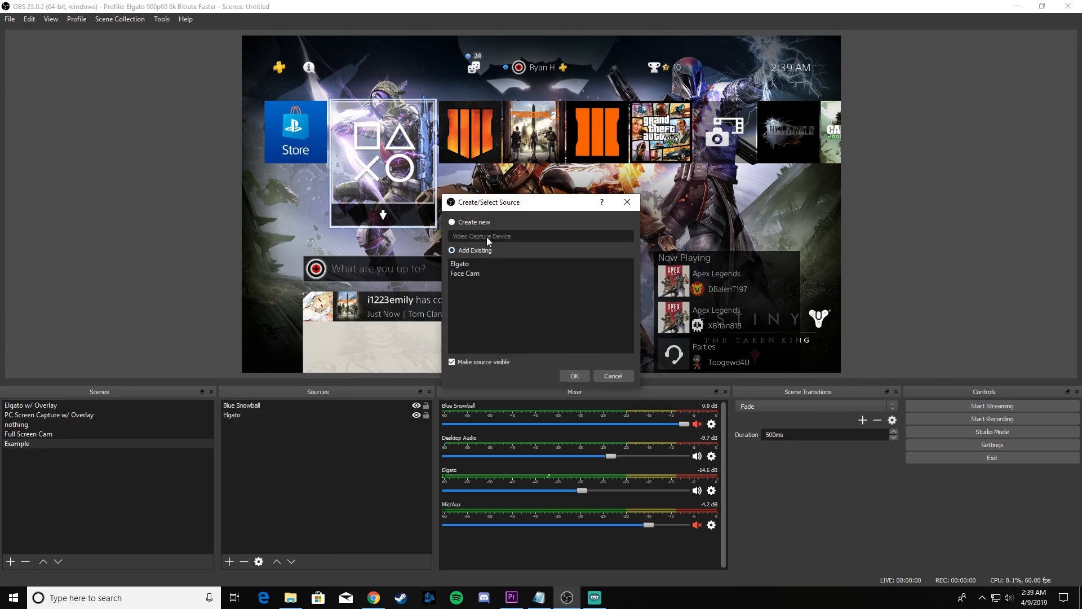
click(479, 274)
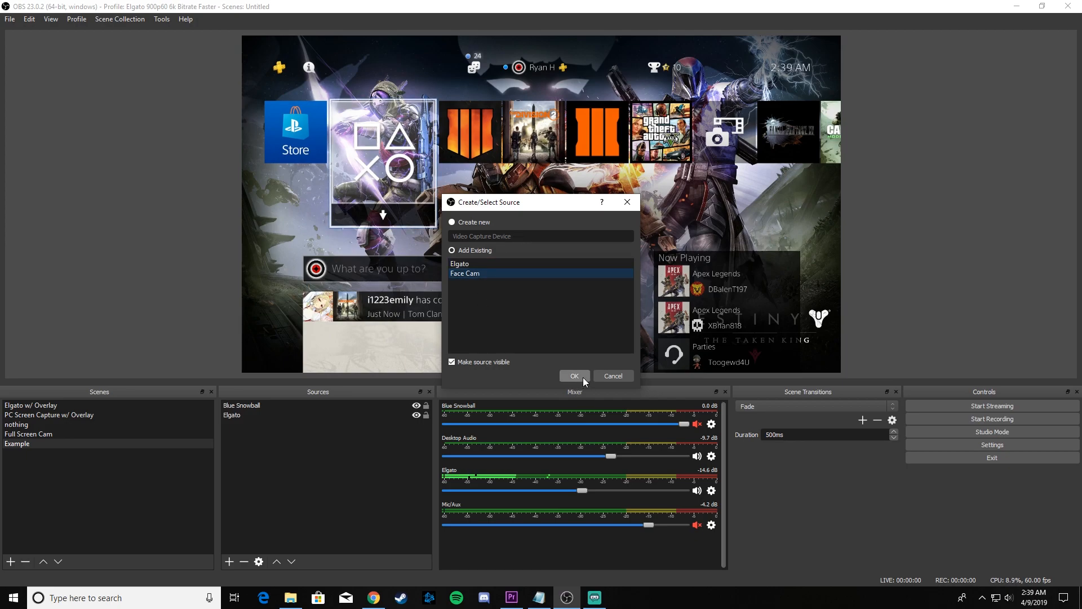
click(584, 378)
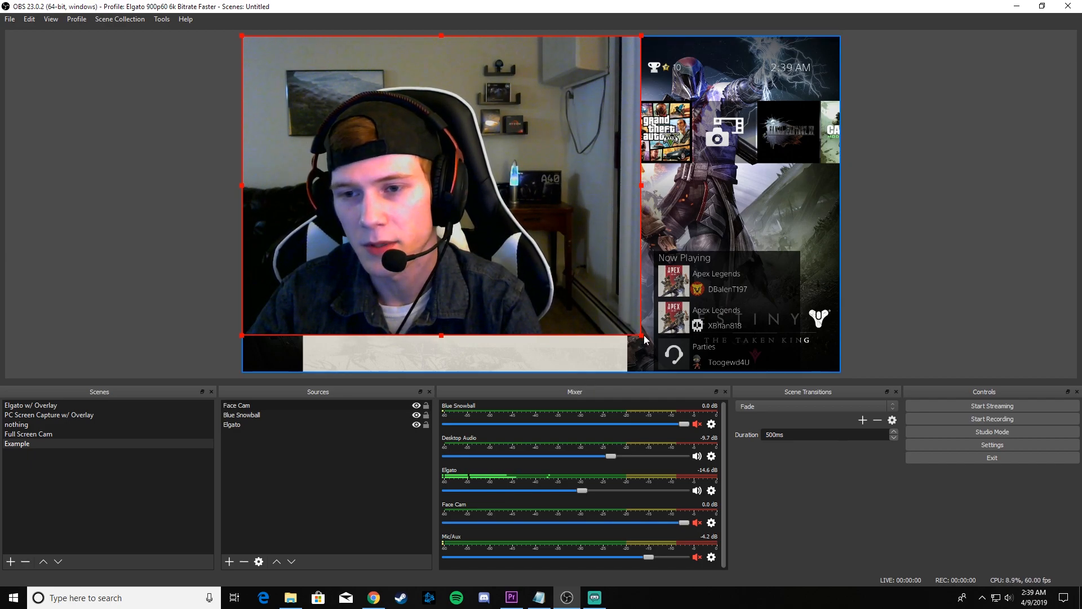
drag(646, 338, 783, 213)
click(931, 198)
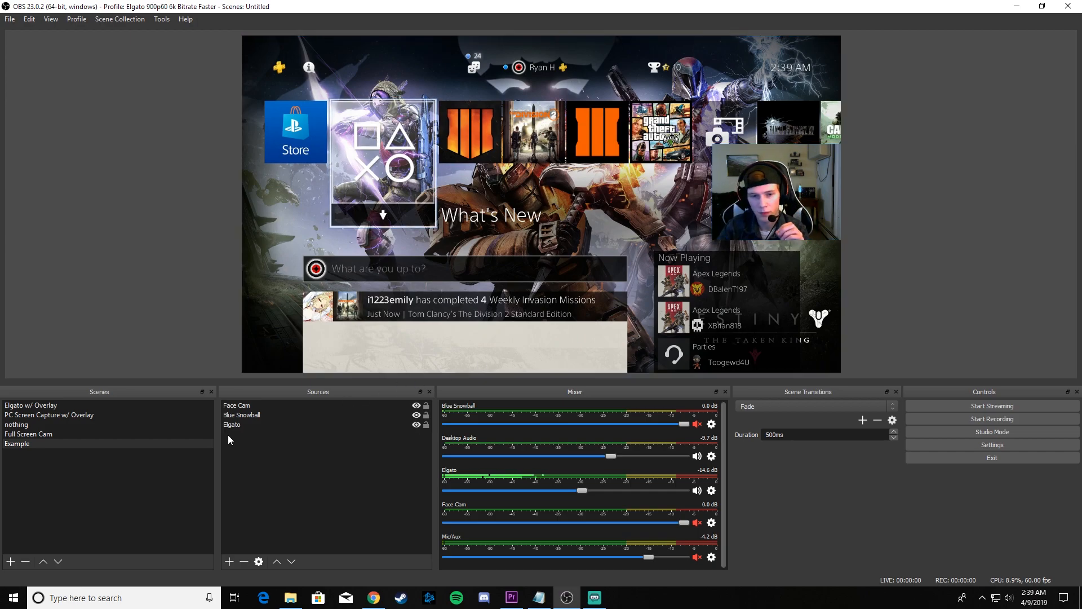
- Set the Face Cam source's resolution to 1280x720 and confirm its properties
click(259, 407)
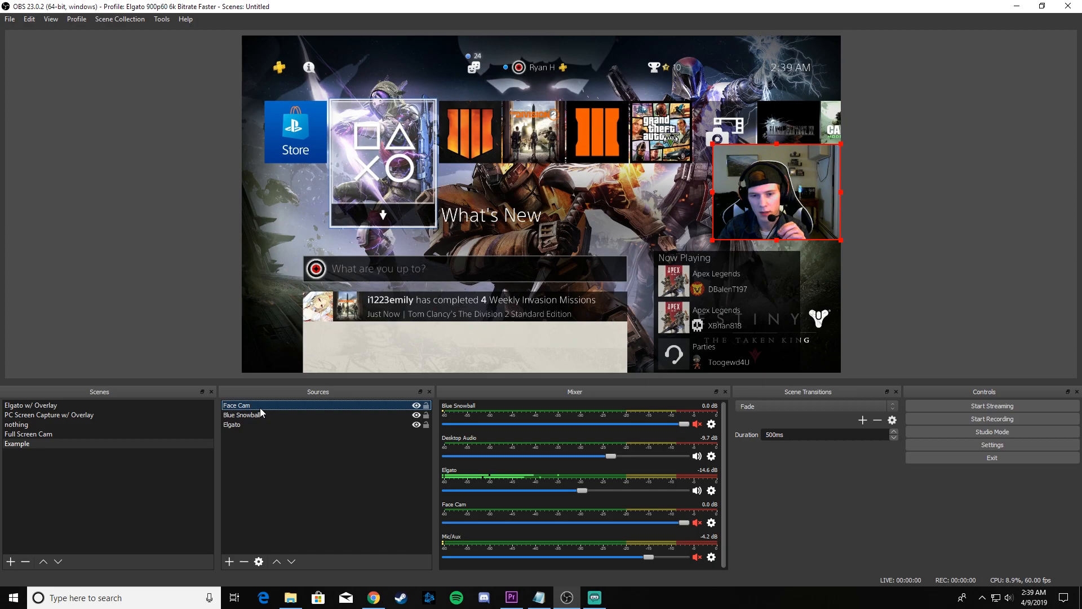
double_click(360, 406)
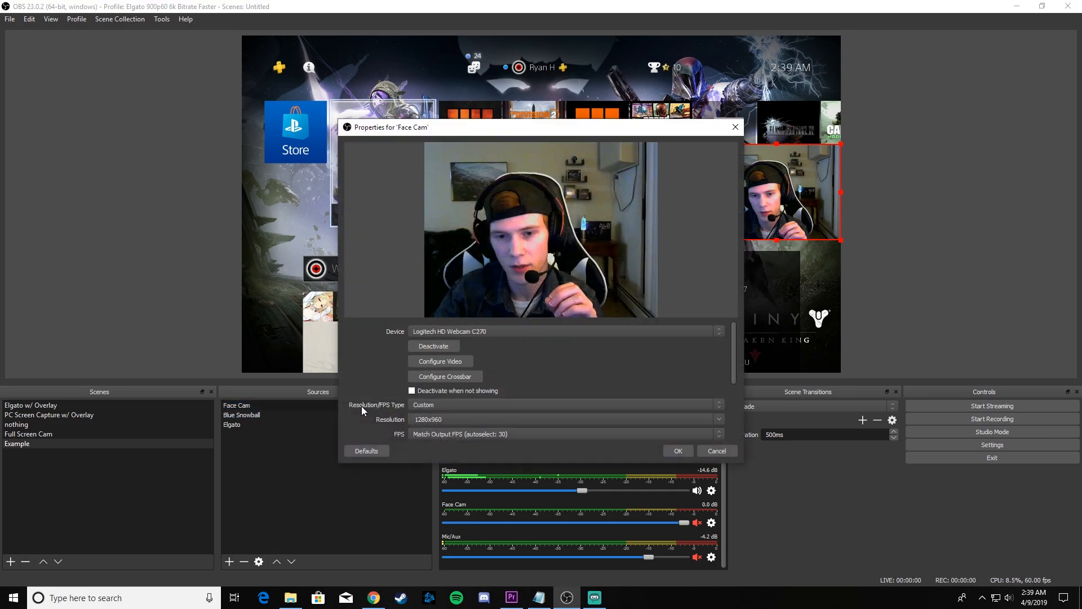
scroll(549, 357, down, 2)
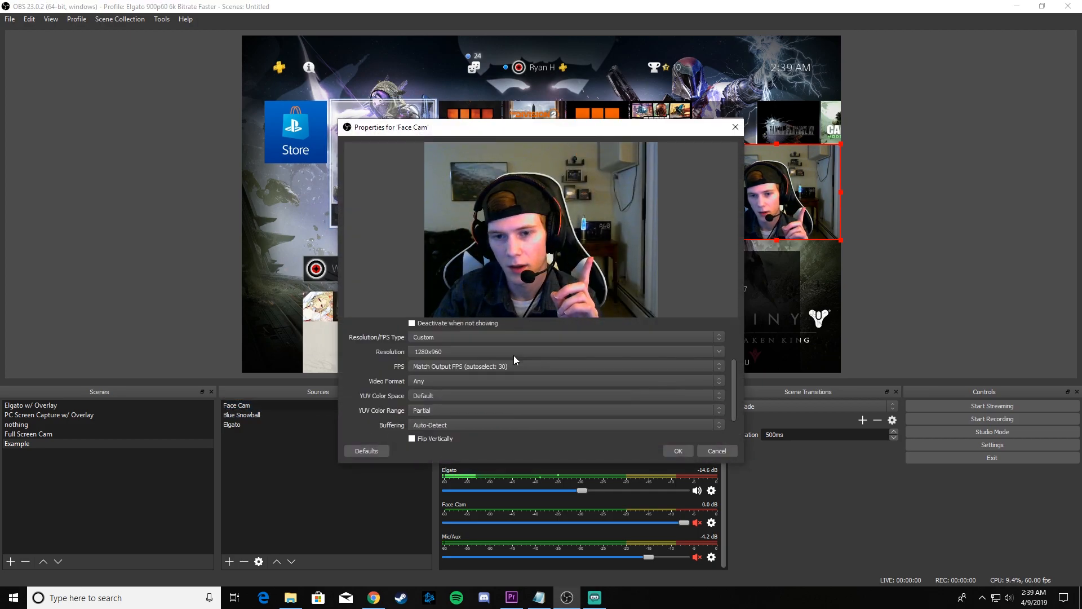
click(718, 351)
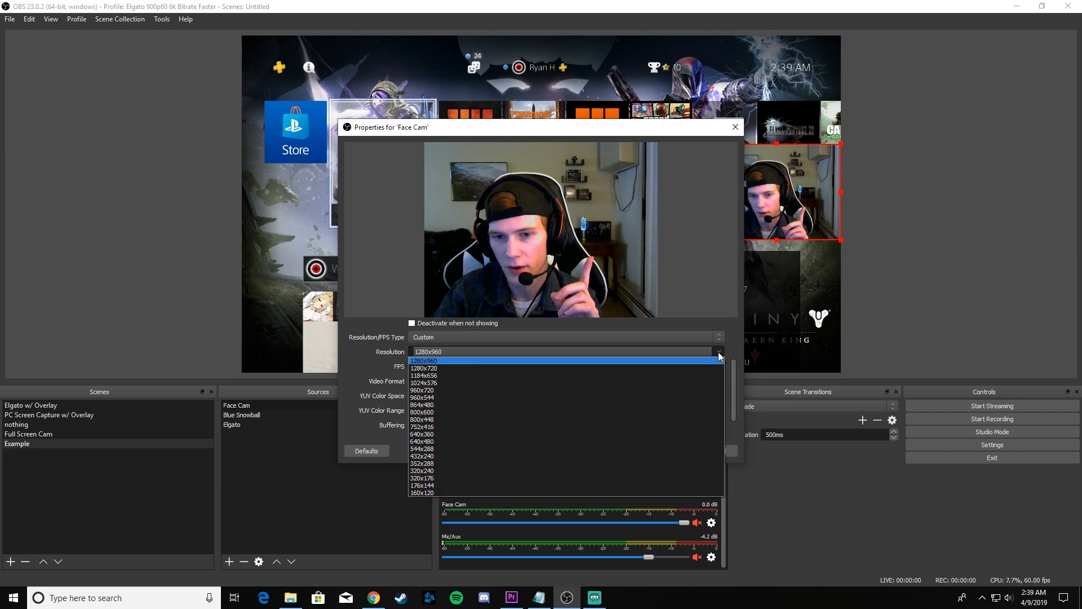
click(488, 368)
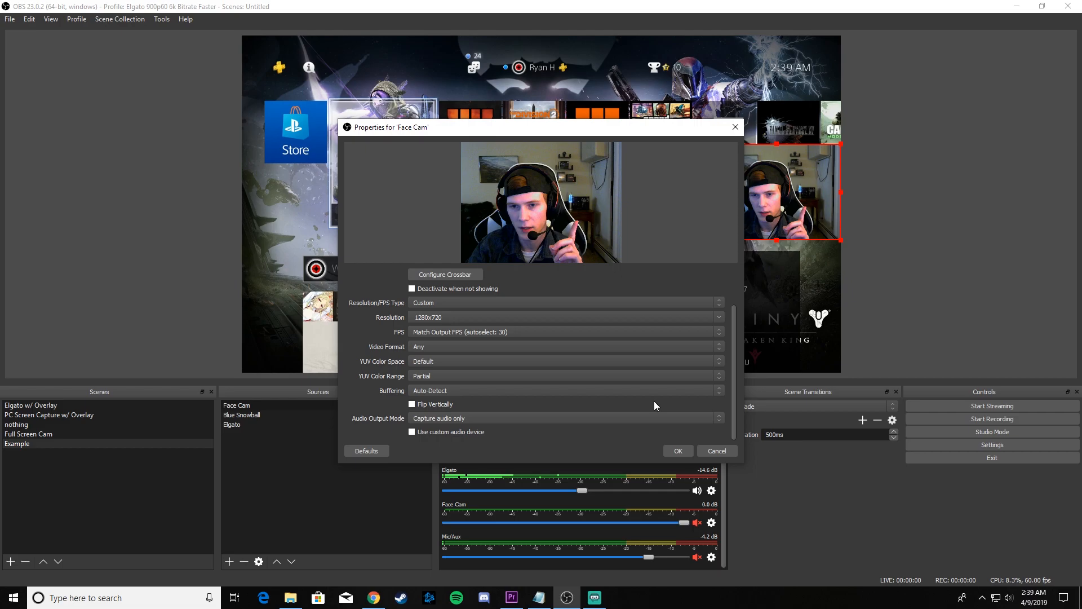
click(676, 452)
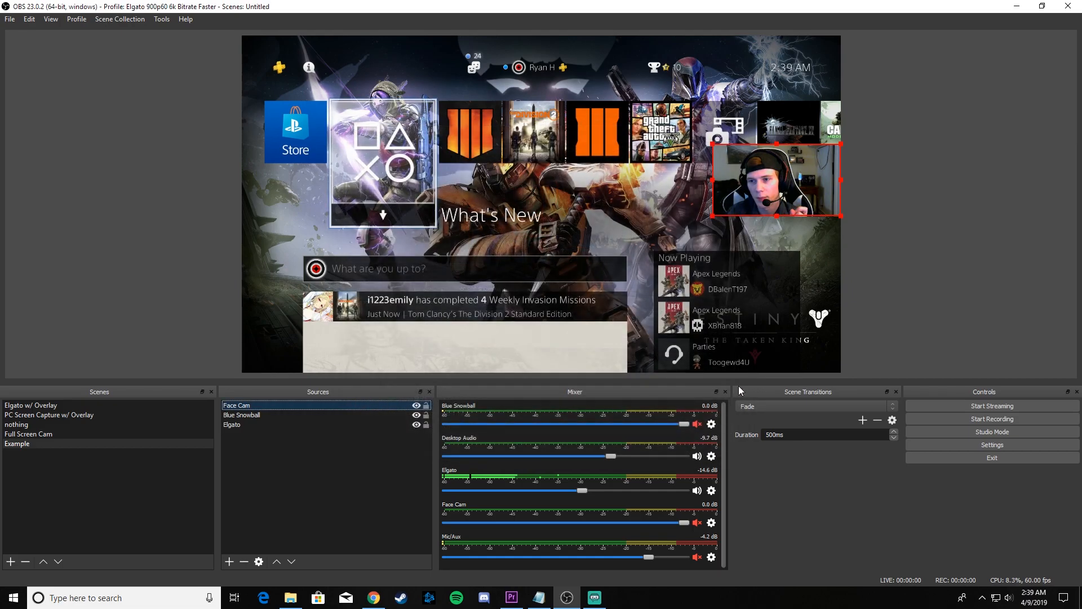
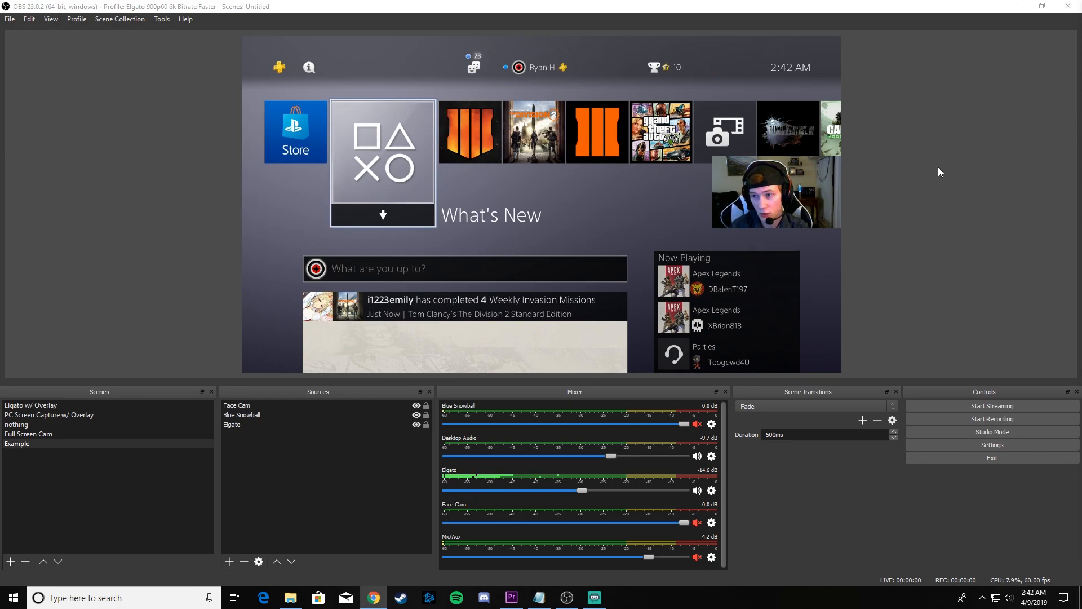
drag(1081, 167, 336, 1)
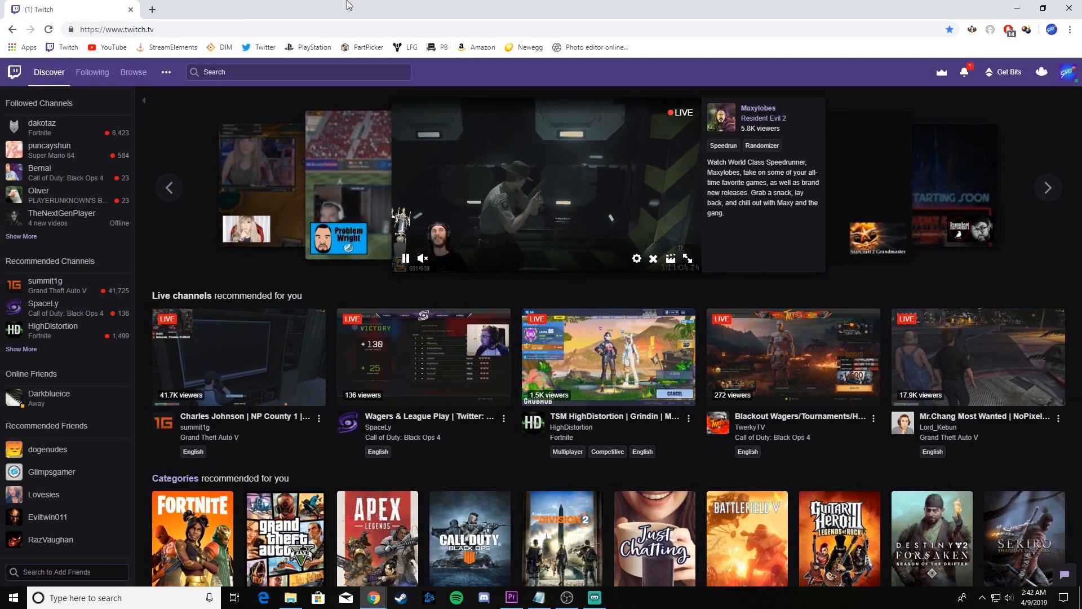
click(1066, 76)
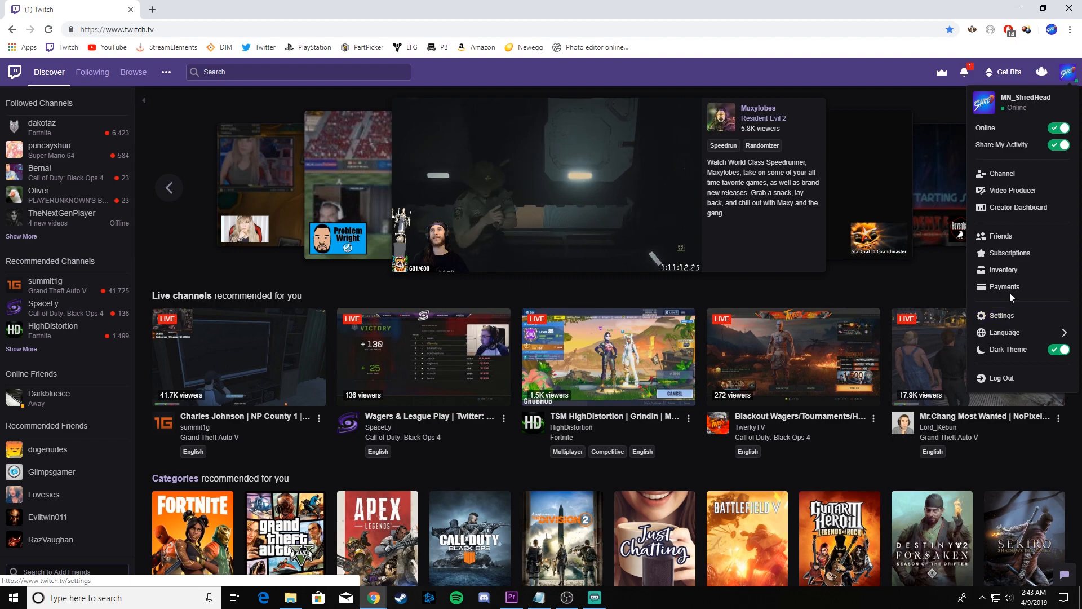
click(1018, 208)
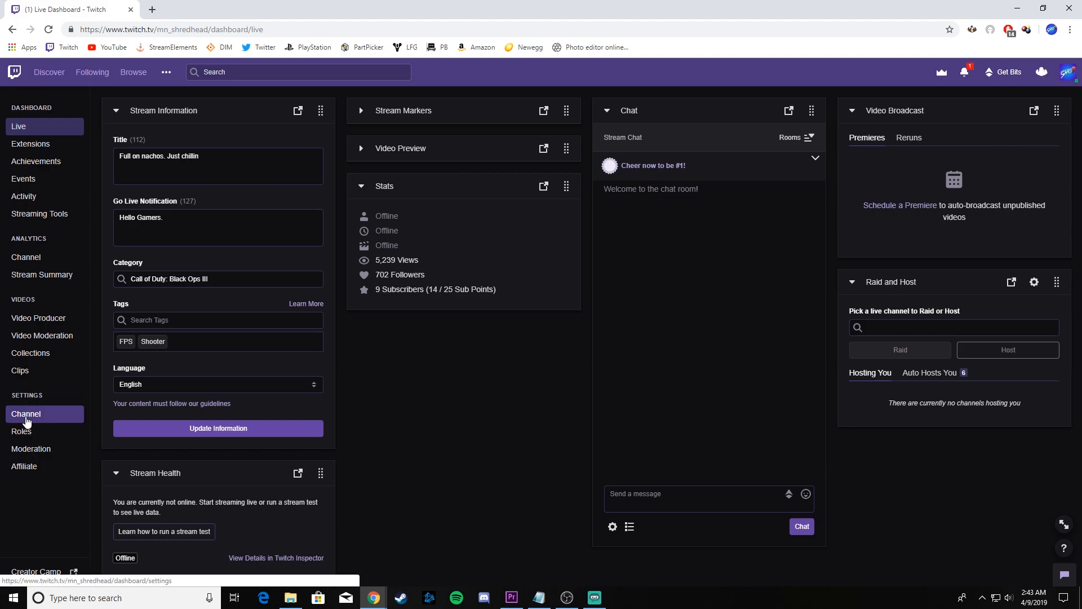
click(27, 417)
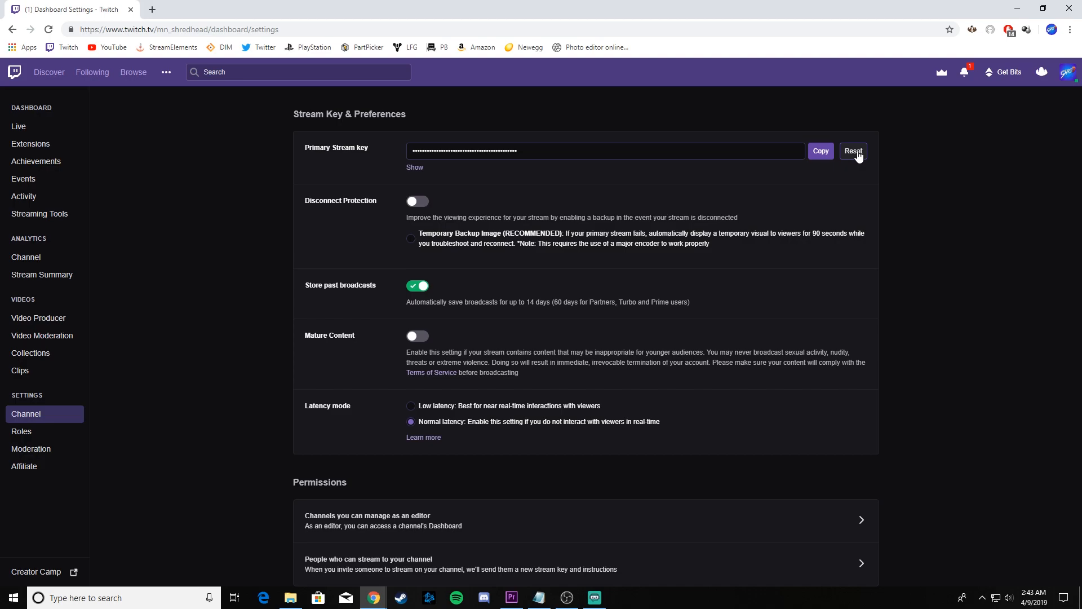
click(820, 150)
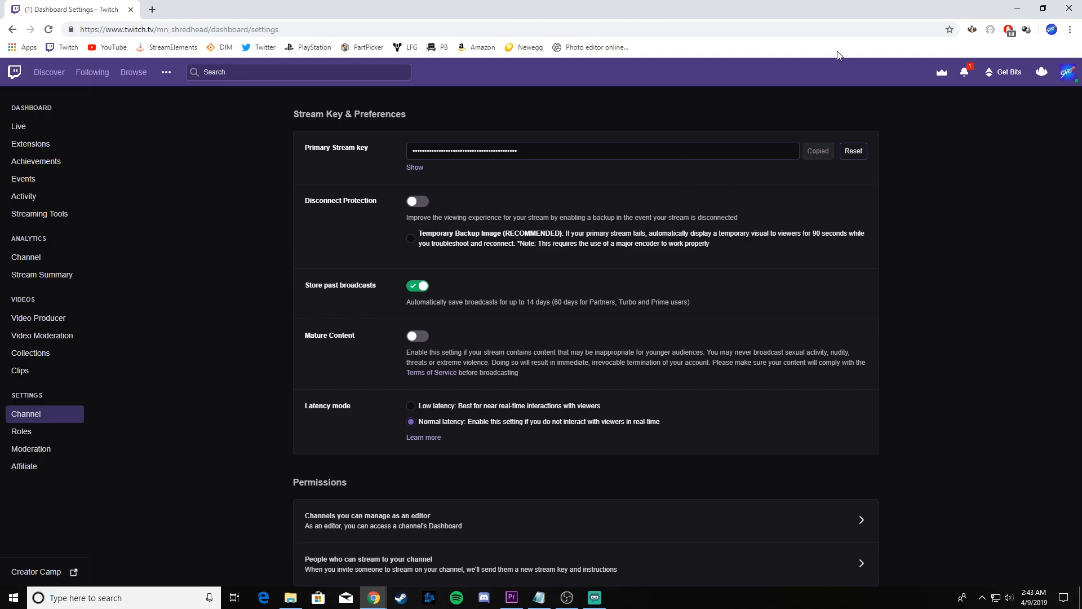
click(1020, 8)
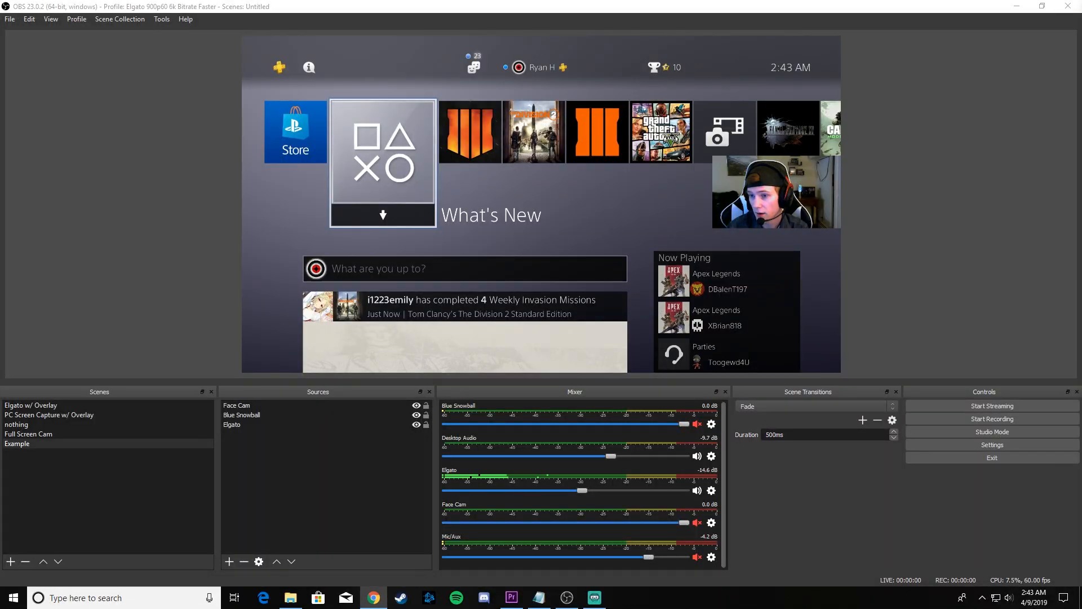
- Paste the copied stream key over the existing one in the OBS stream settings and select Twitch as the service
click(1001, 447)
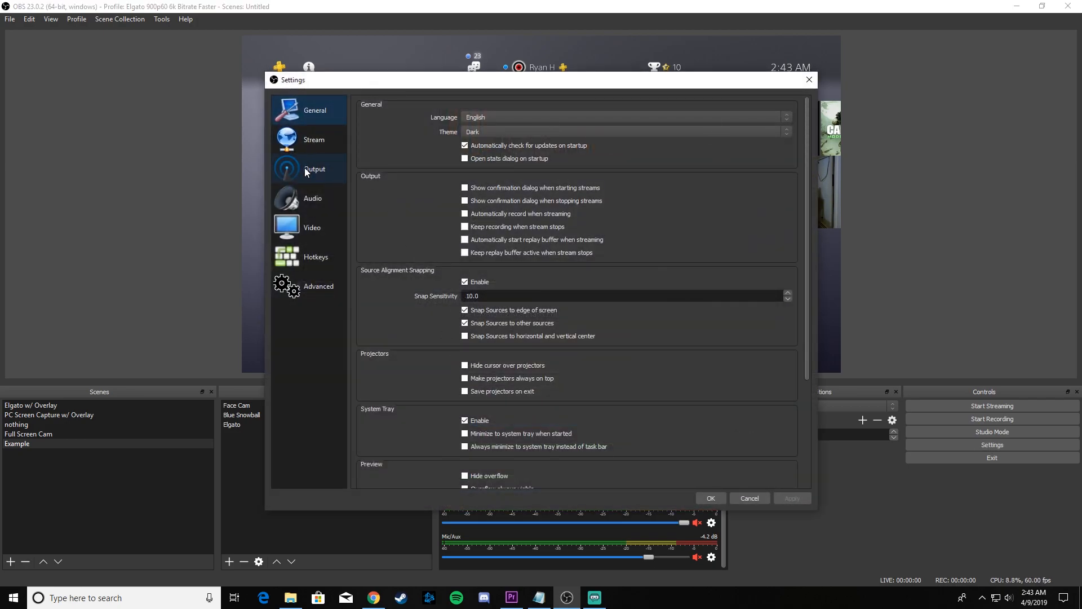
click(309, 146)
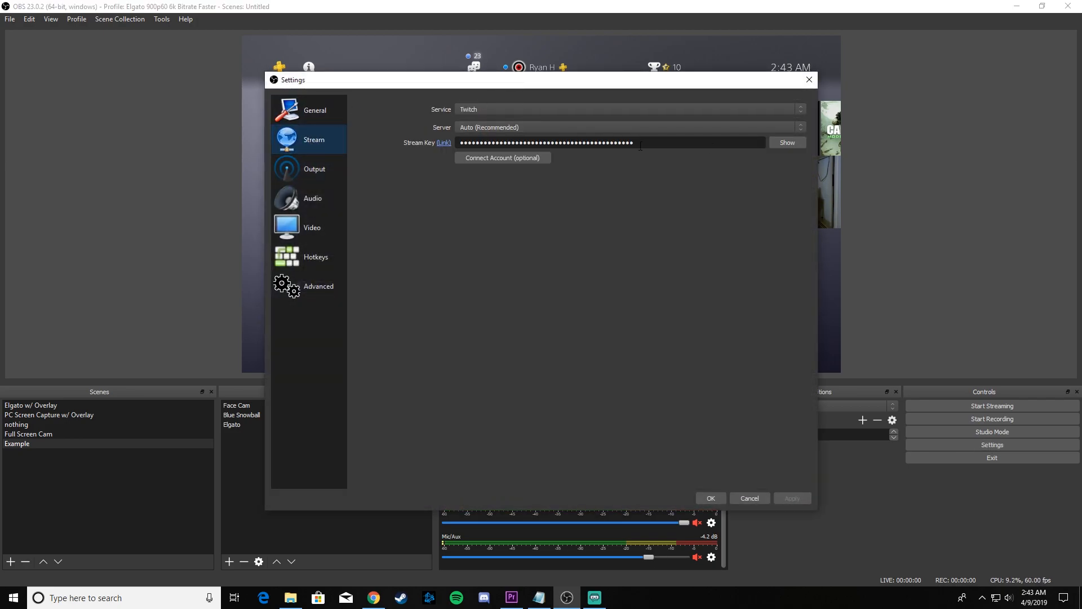
drag(653, 144, 373, 153)
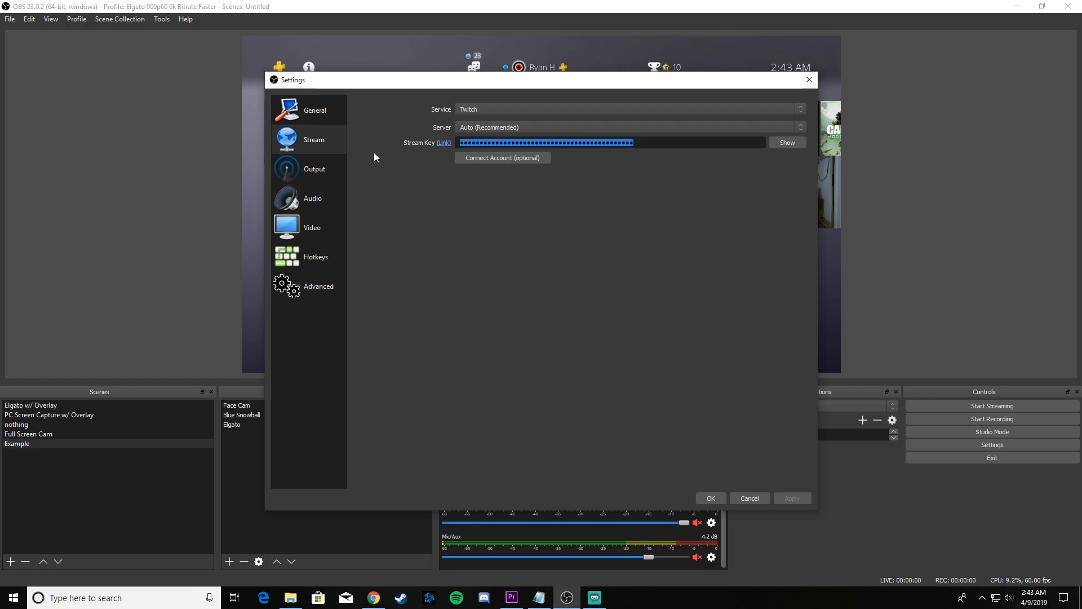
key(ctrl+v)
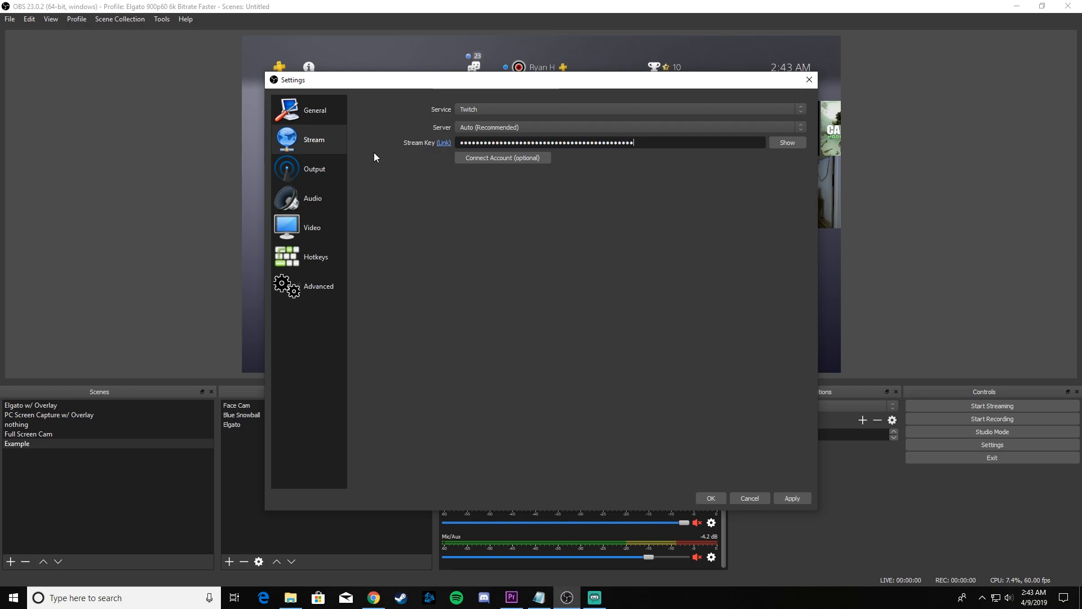
click(479, 110)
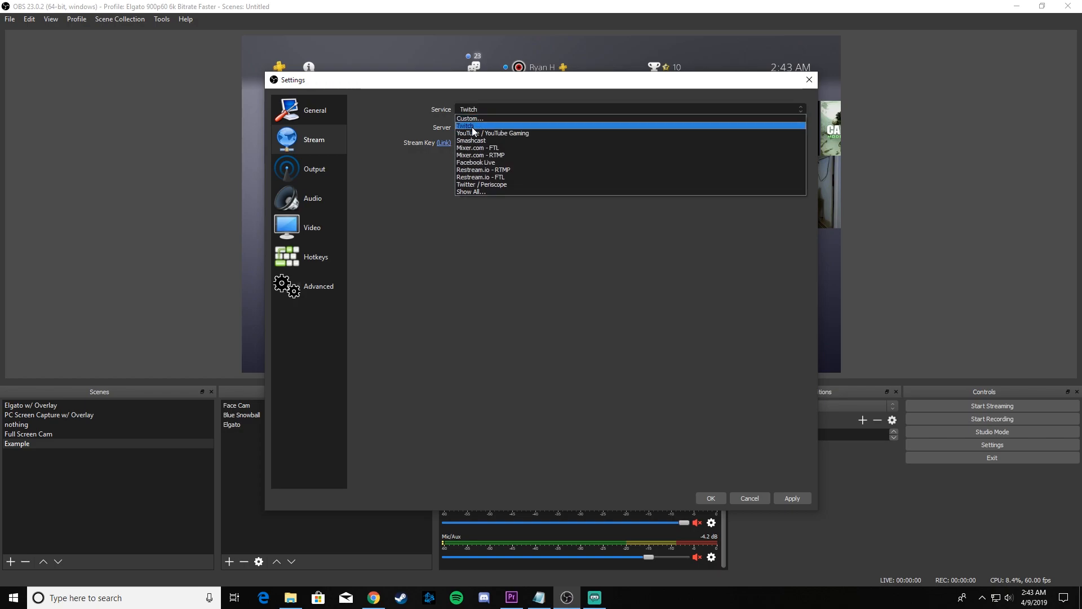
click(472, 127)
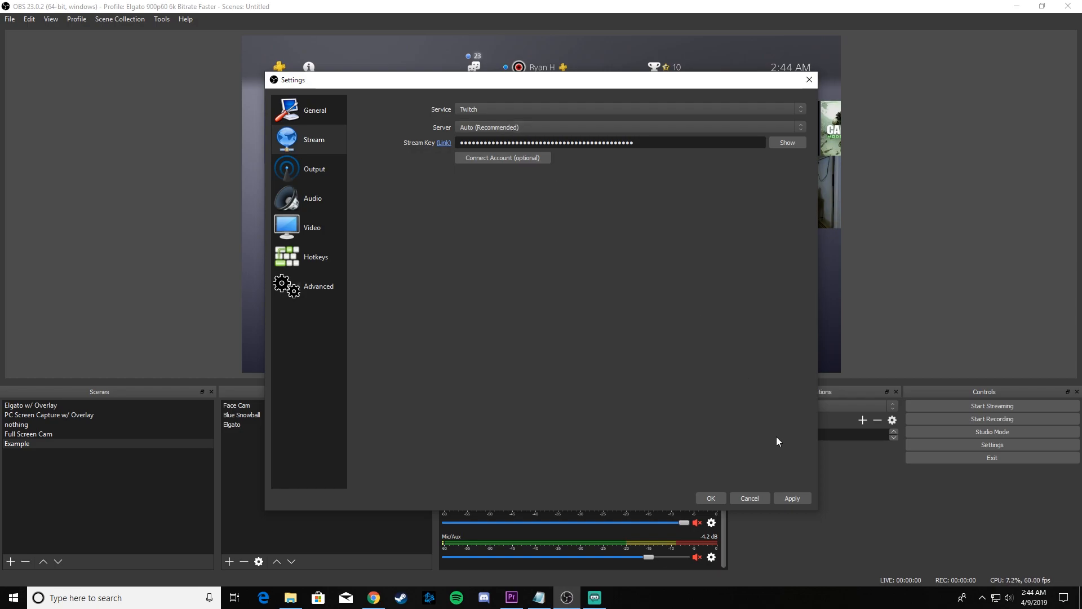
- Apply the Twitch stream settings and close the settings window
click(777, 498)
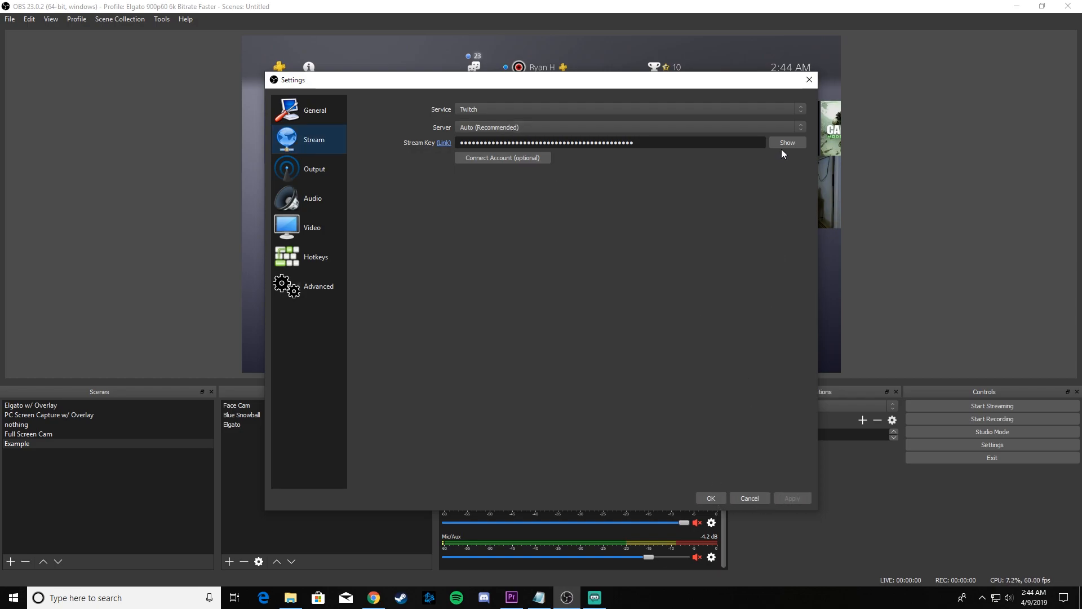
click(809, 79)
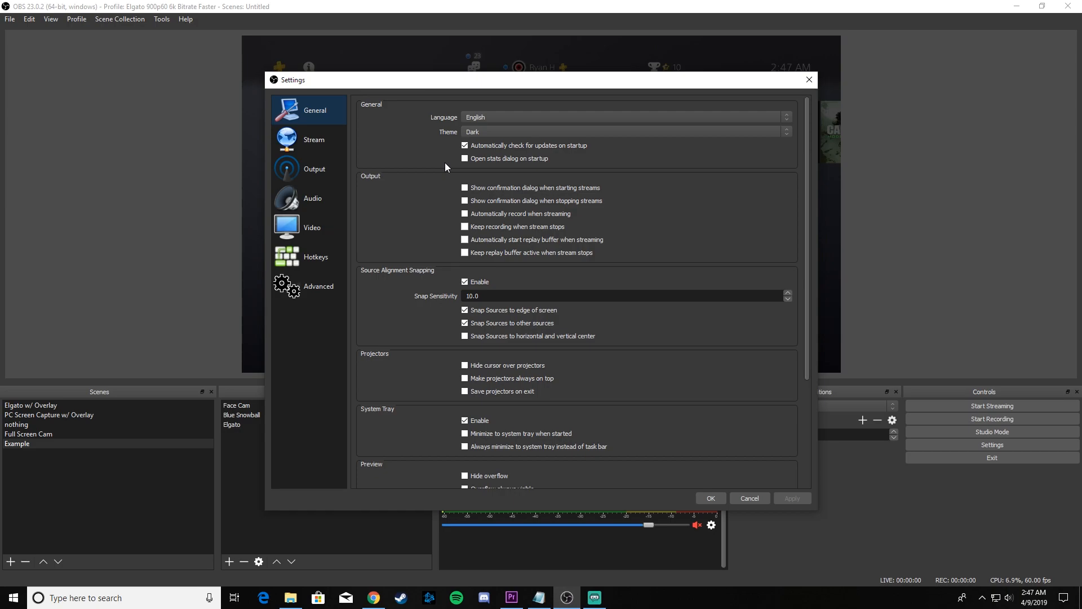
- Switch the output mode to Advanced in the settings and choose x264 as the streaming encoder
click(321, 178)
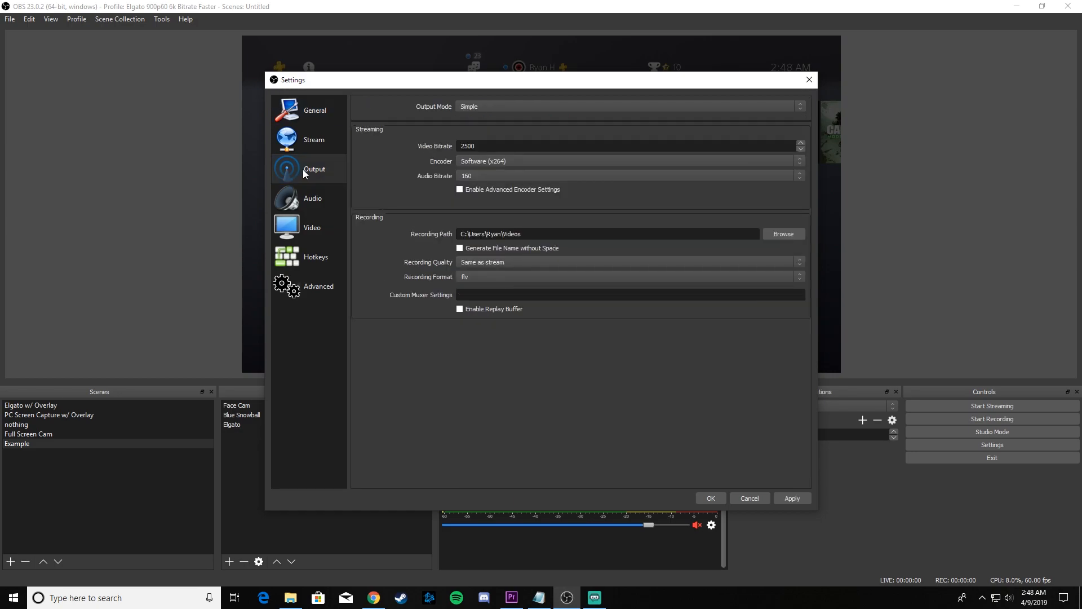
click(496, 105)
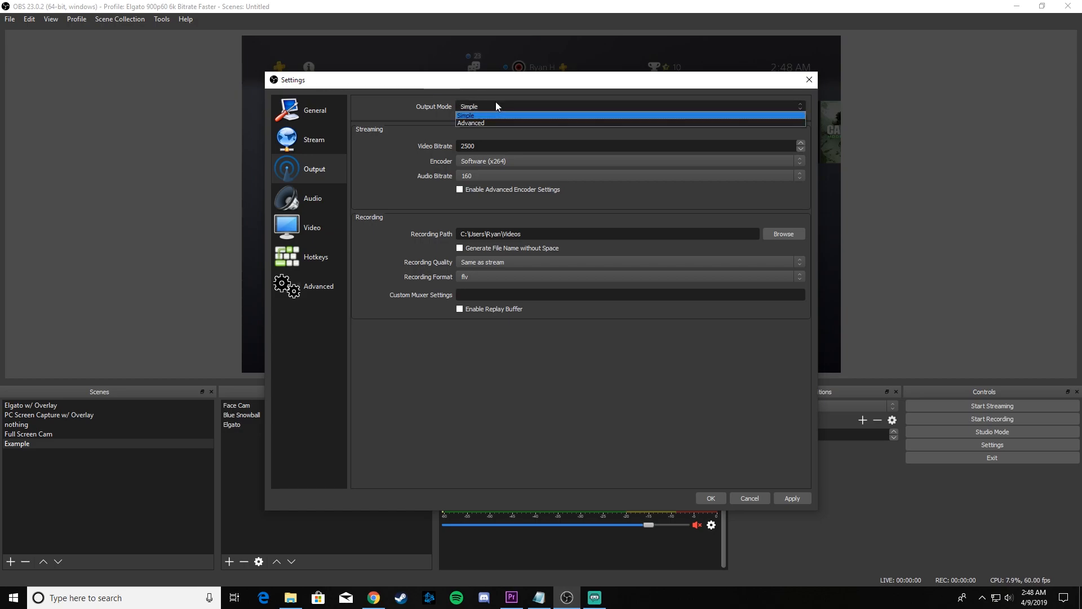
click(489, 123)
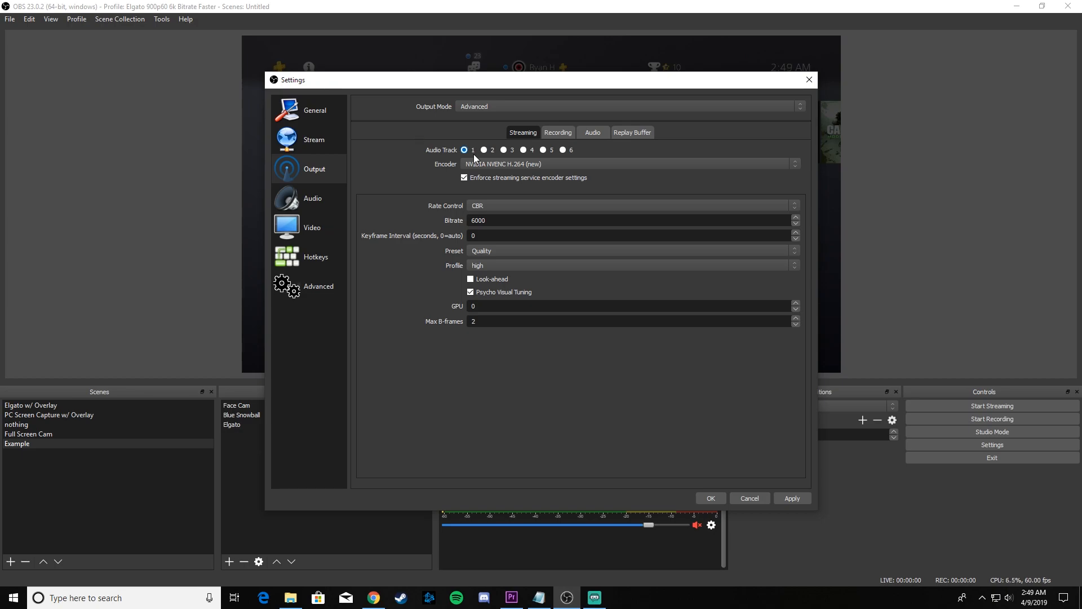
click(509, 163)
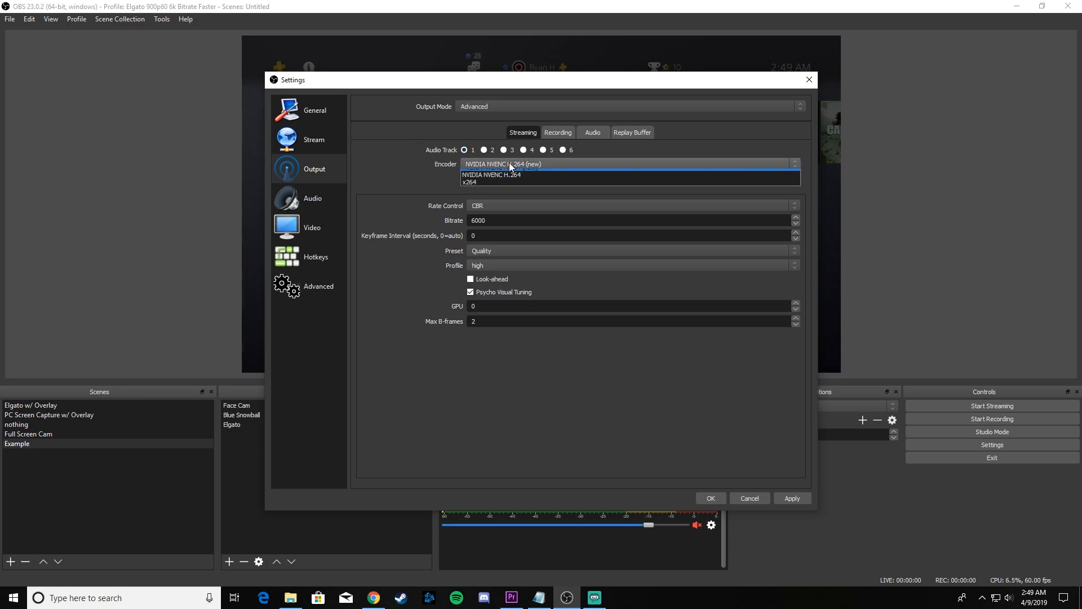
click(482, 187)
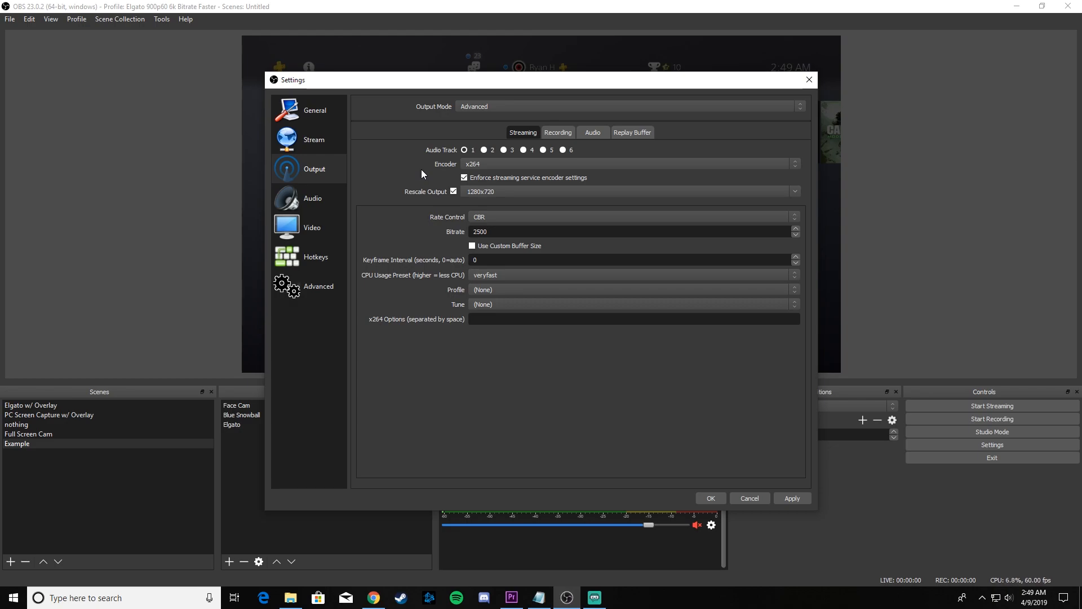
click(524, 161)
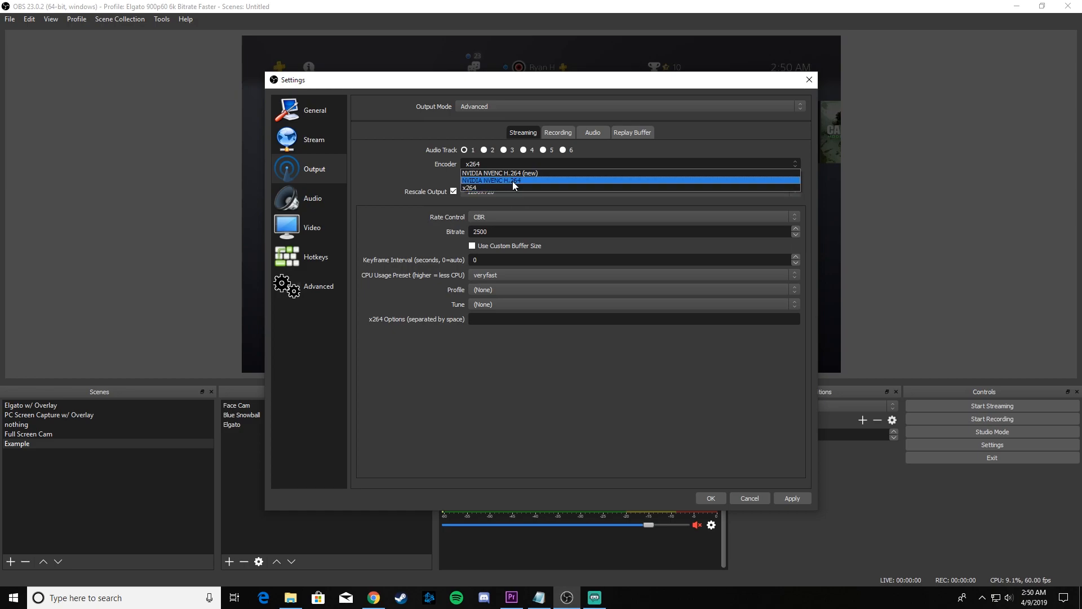
click(494, 189)
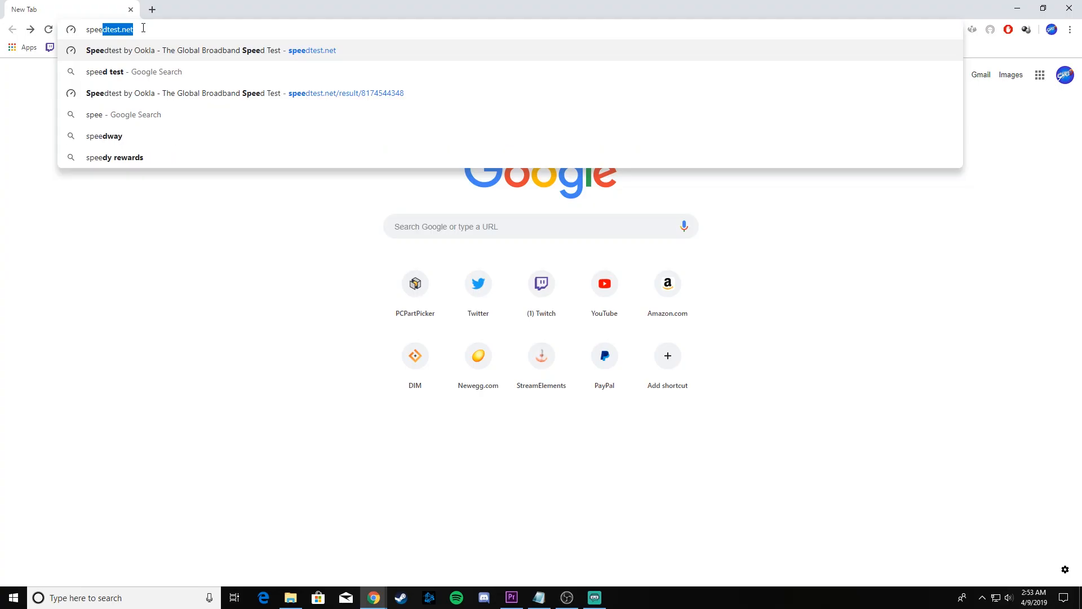
- Search for "speed test" in Chrome, run Google's internet speed test and return to OBS
text(d test)
key(Return)
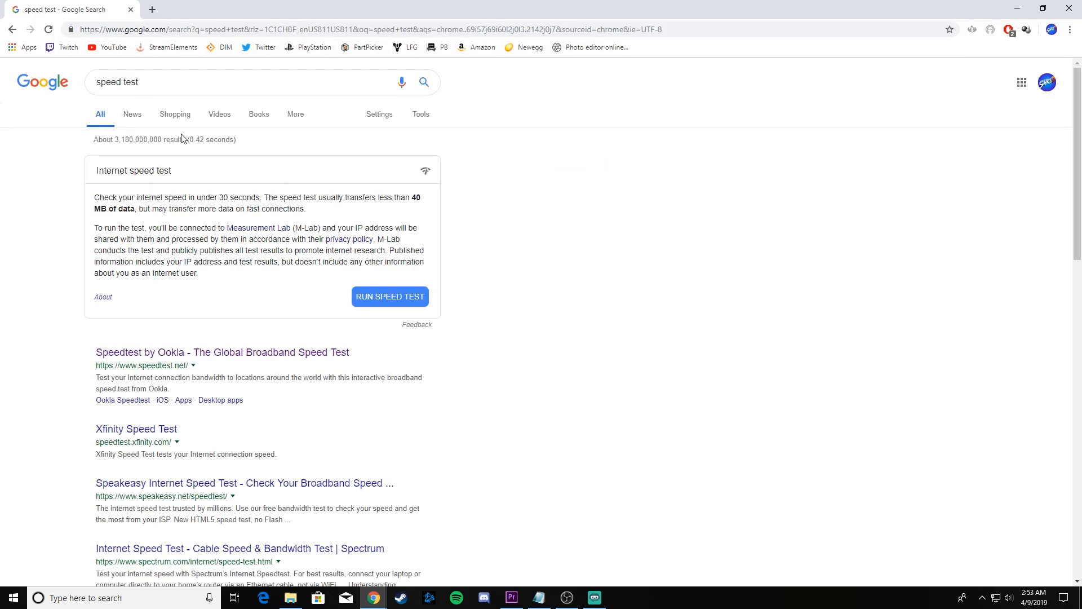
click(379, 296)
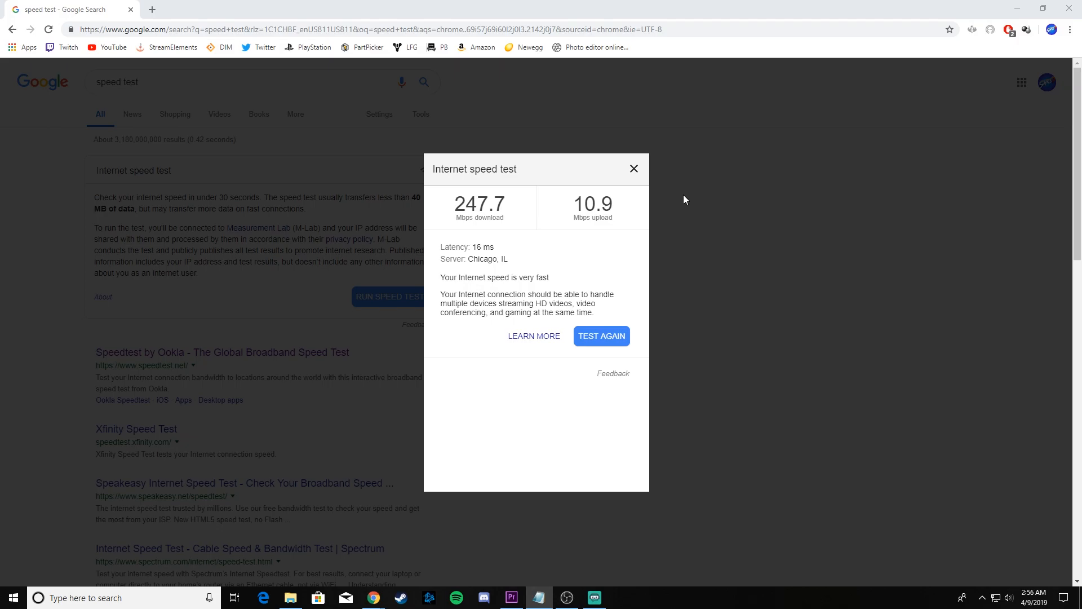
click(566, 597)
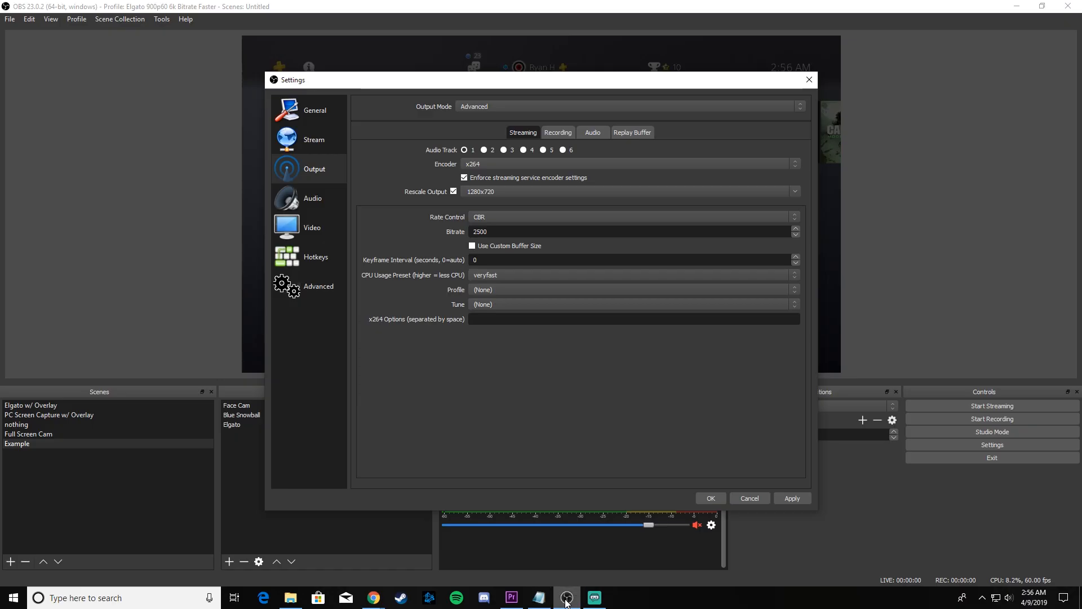
- Configure recordings as mp4 with the x264 encoder and rescale their output to 1280x720
click(558, 132)
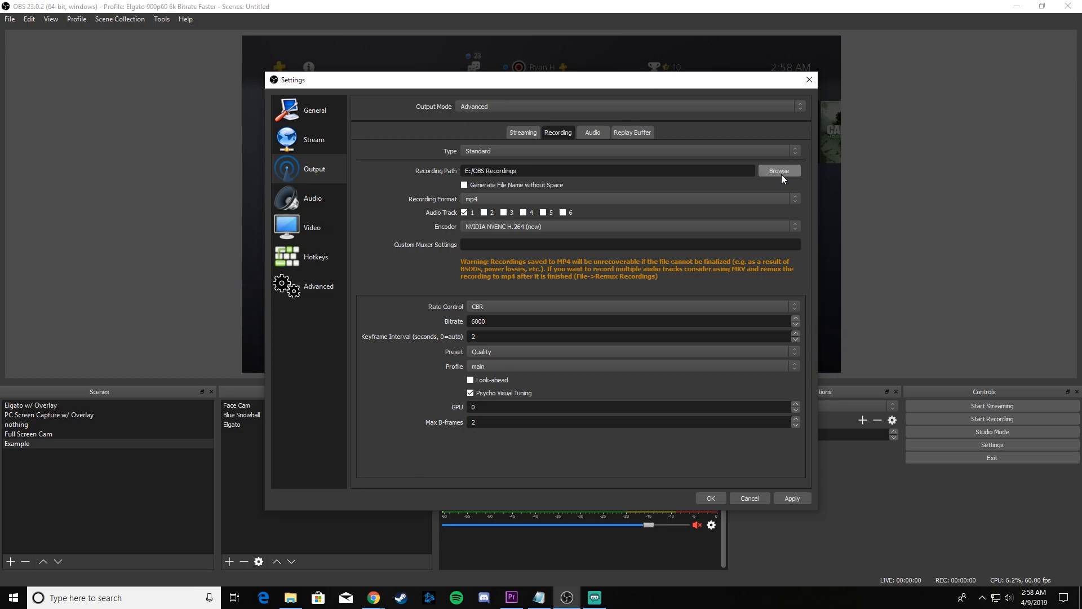
click(497, 200)
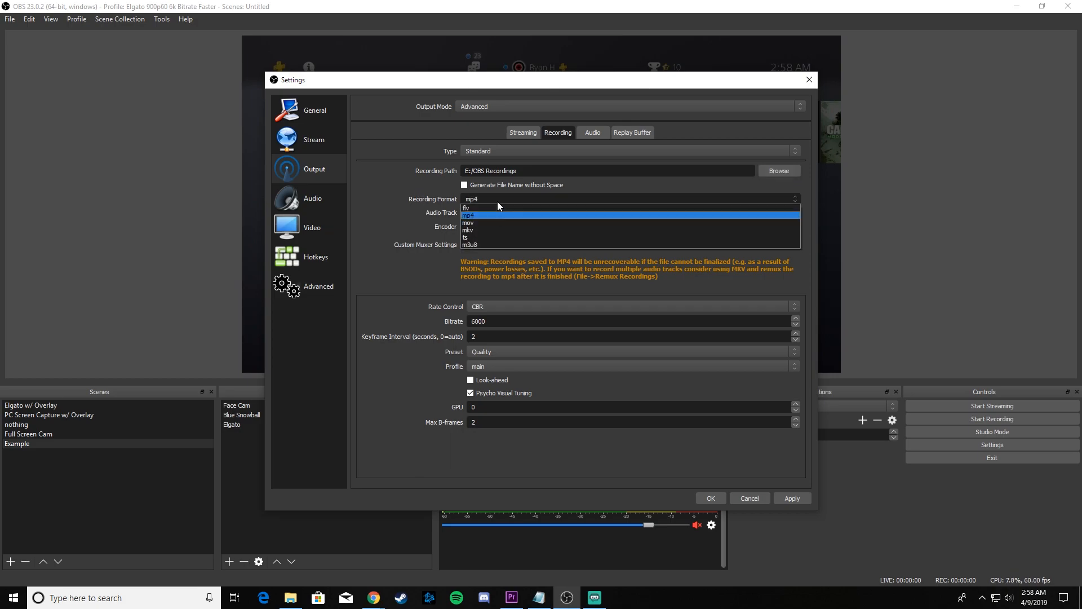
click(435, 199)
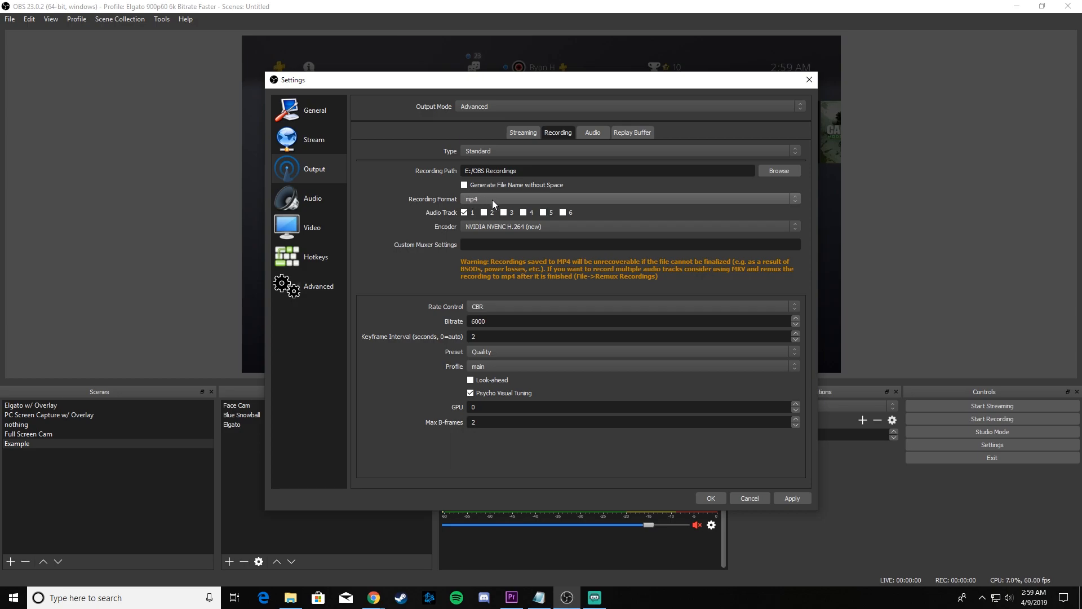
click(541, 226)
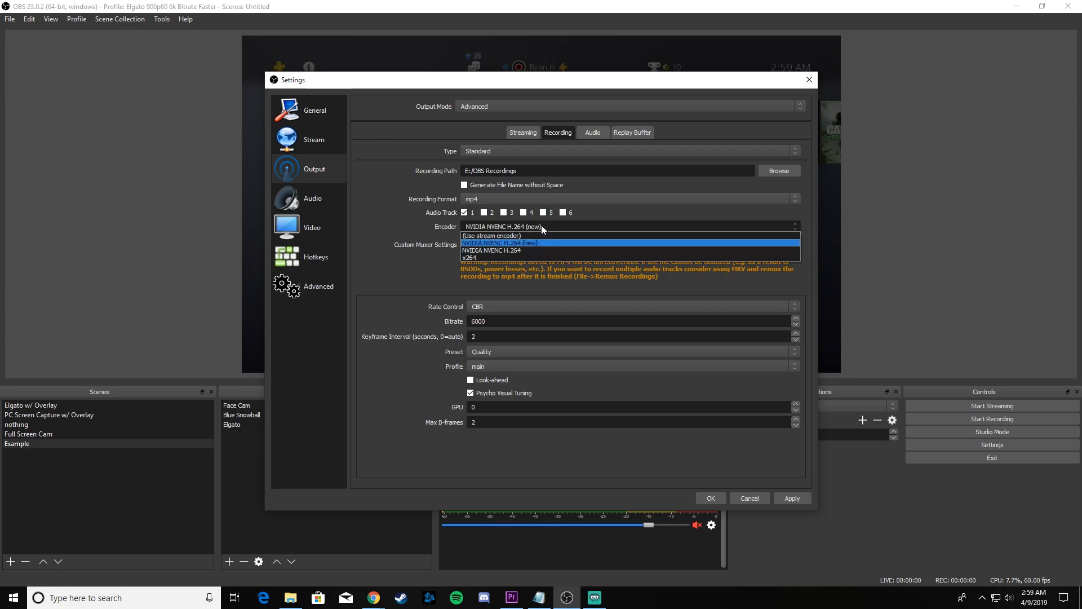
click(489, 257)
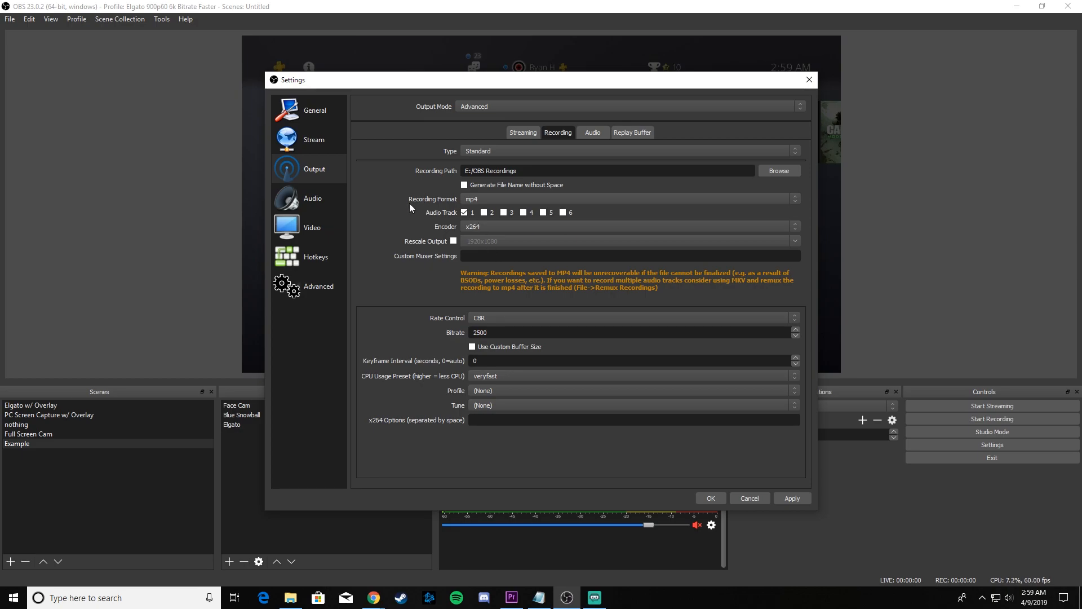
click(453, 242)
click(793, 241)
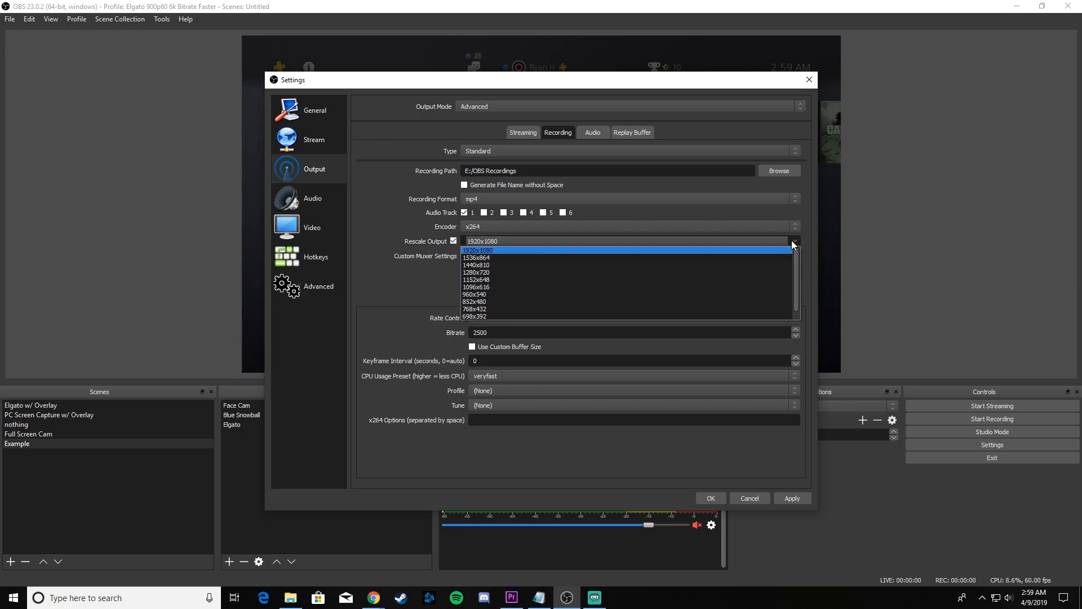
click(490, 273)
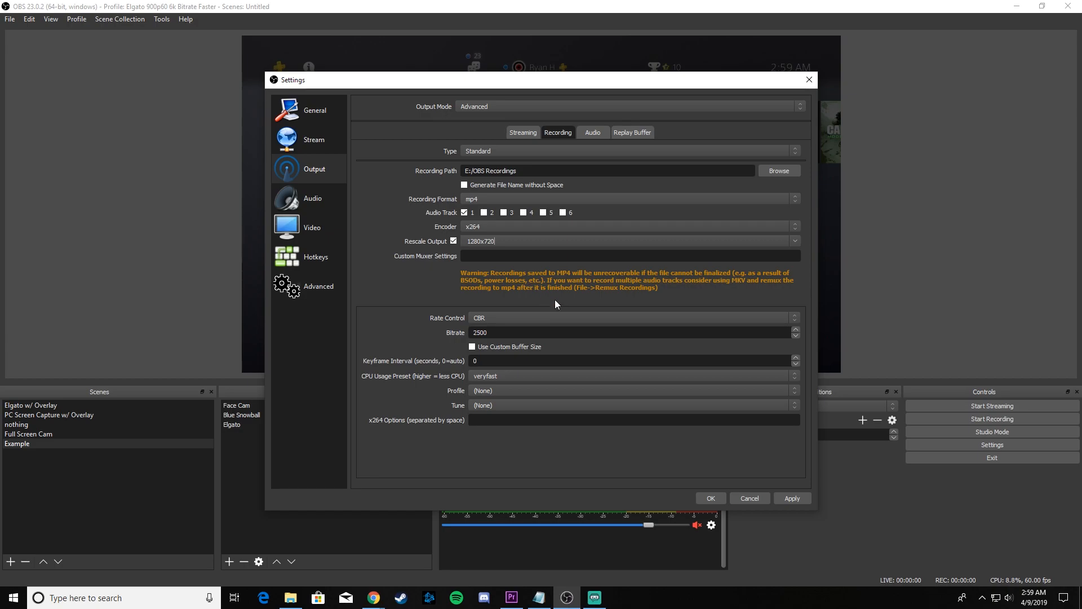
- Set the recording to CBR, bitrate 3500, keyframe interval 2, veryfast preset and main profile, then apply and close the settings
click(512, 318)
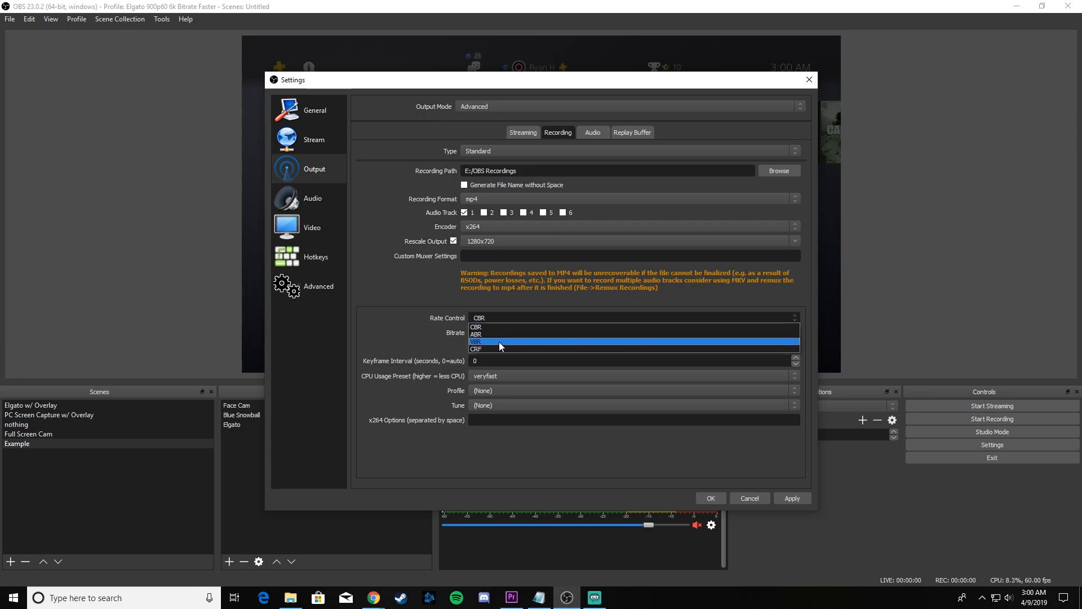
click(390, 262)
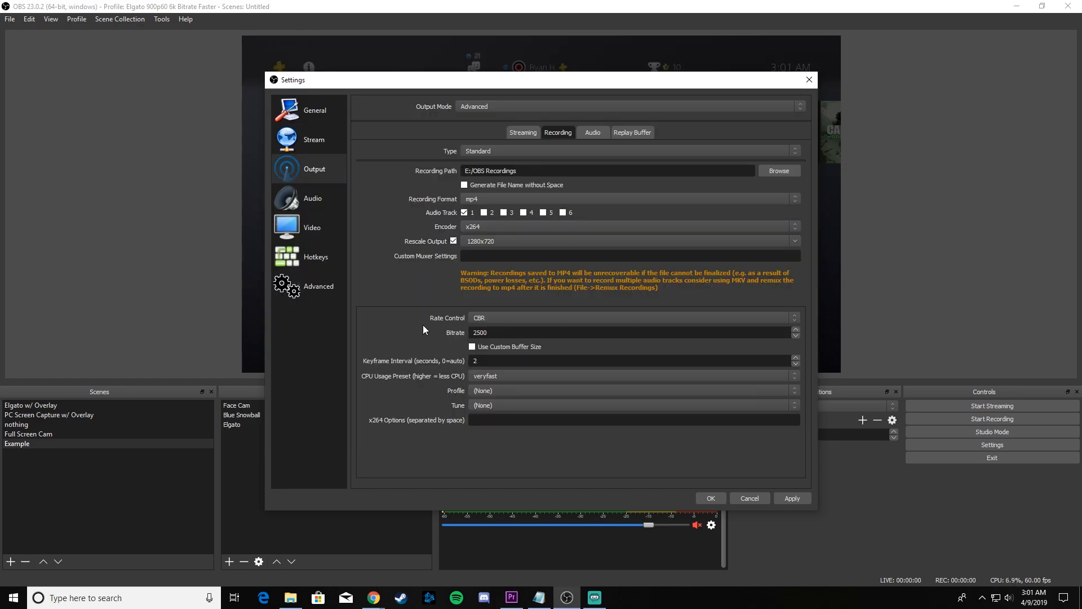
click(496, 378)
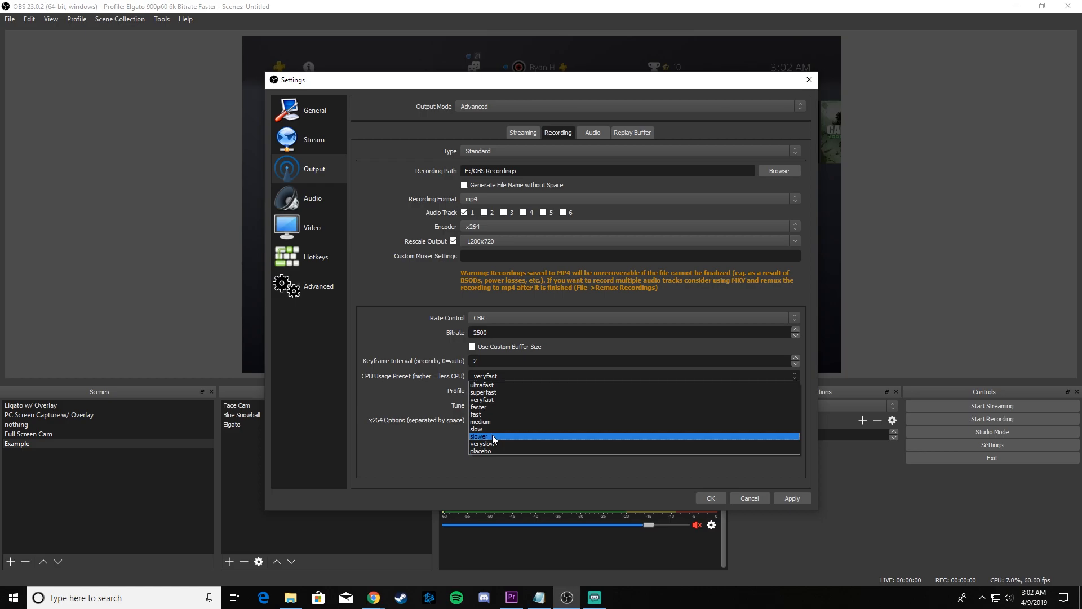
click(511, 390)
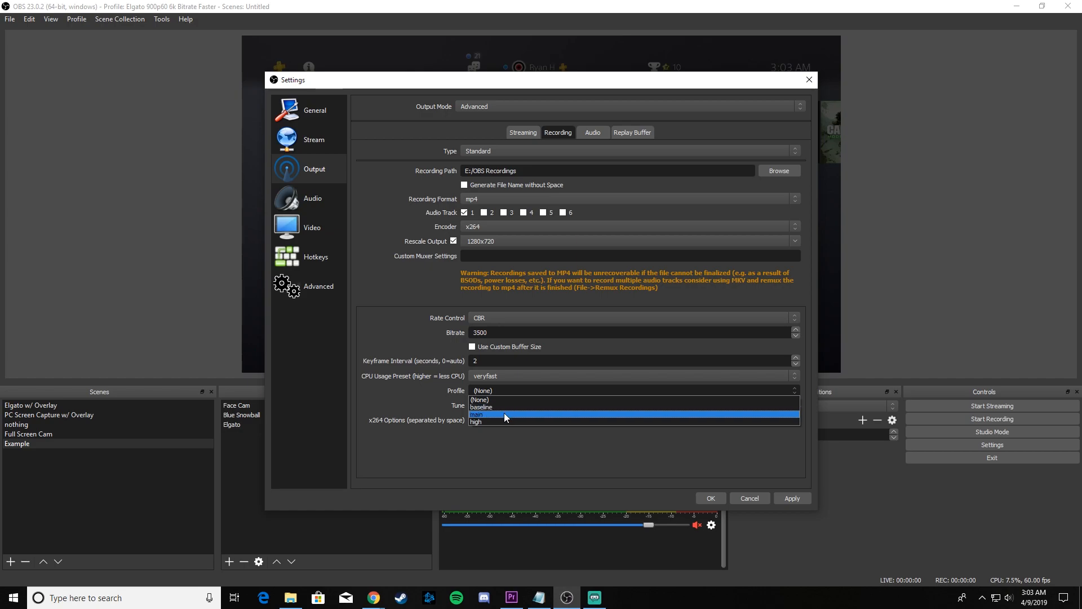
click(504, 414)
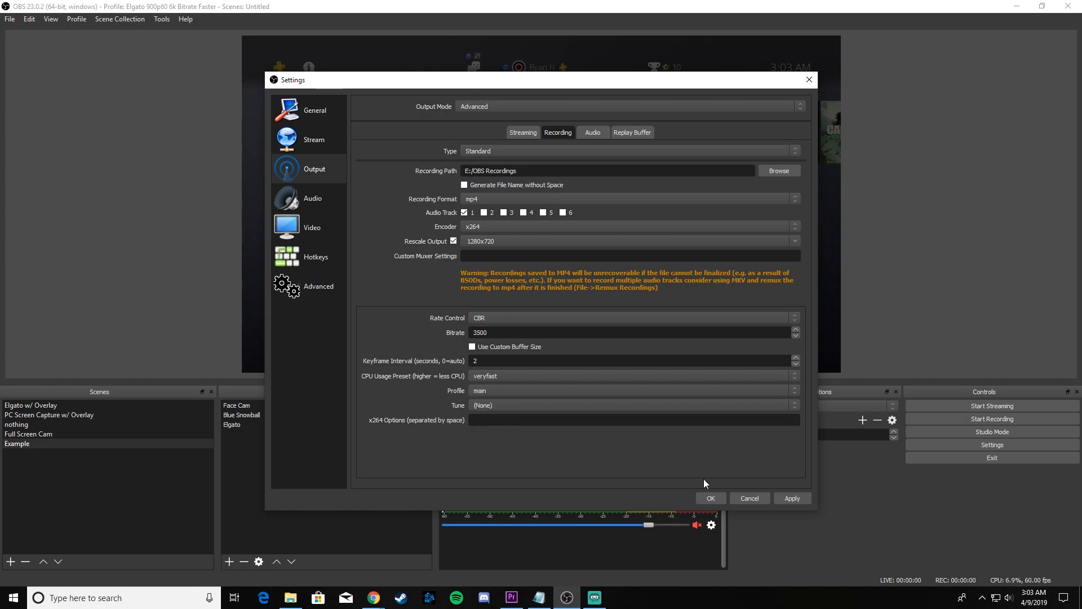
click(806, 500)
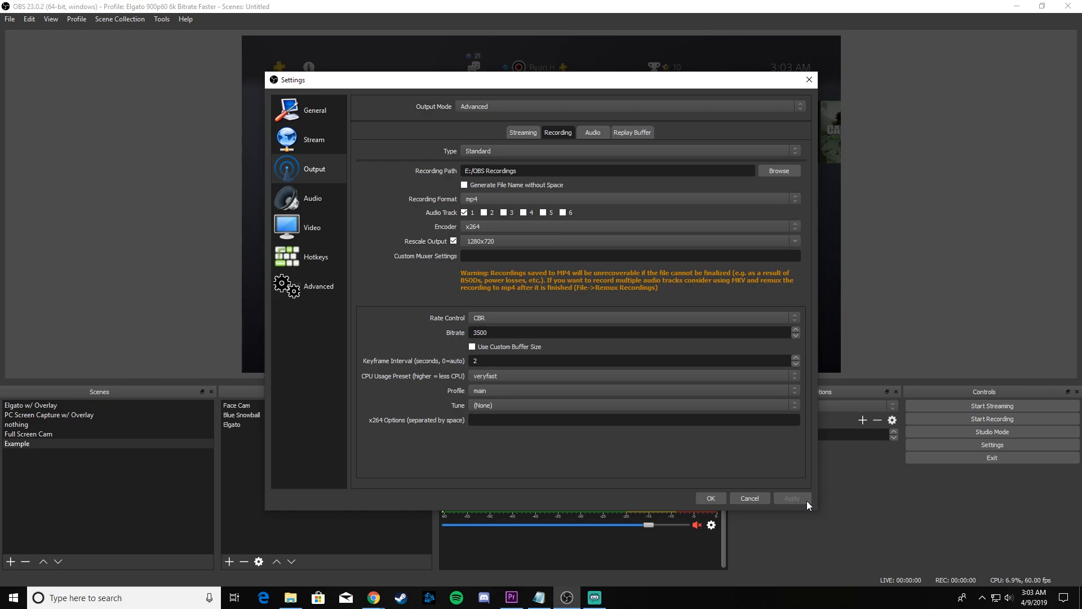
click(808, 81)
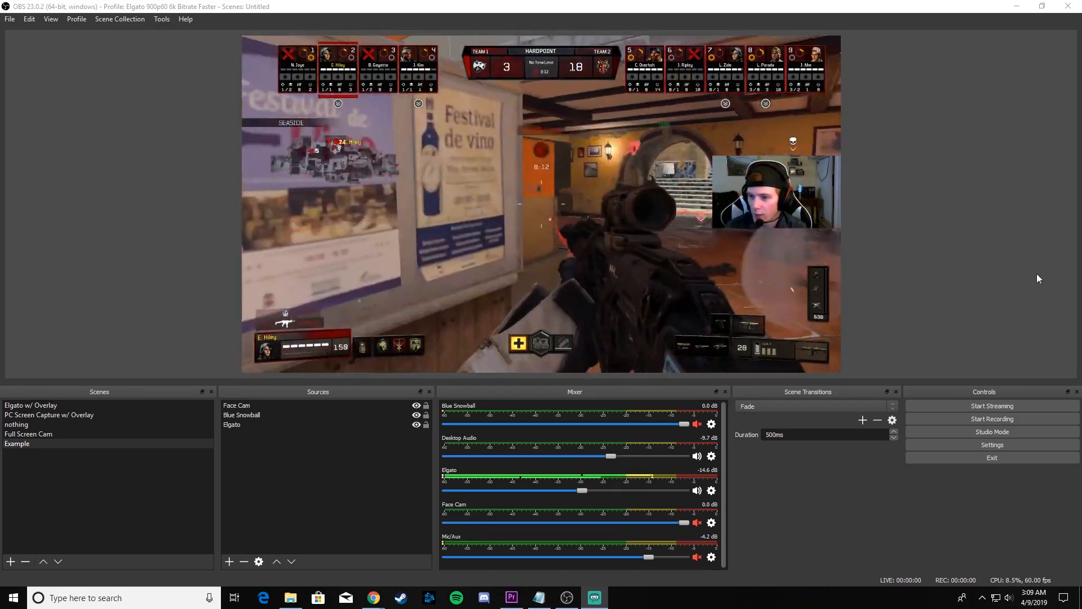
- Start a test recording of the Example scene and bring the Stats window into view
click(986, 419)
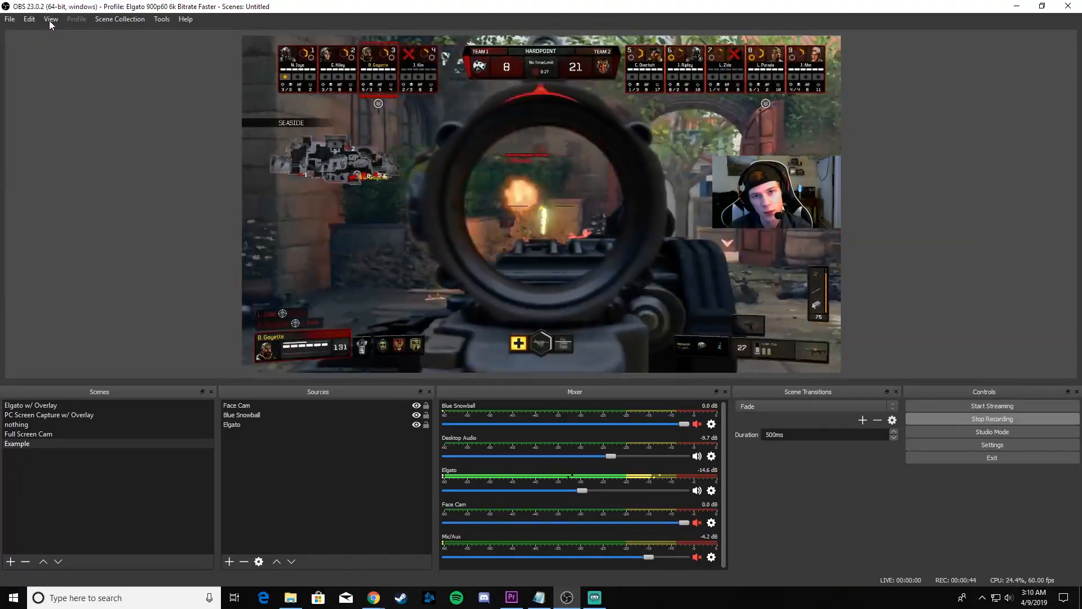
click(49, 19)
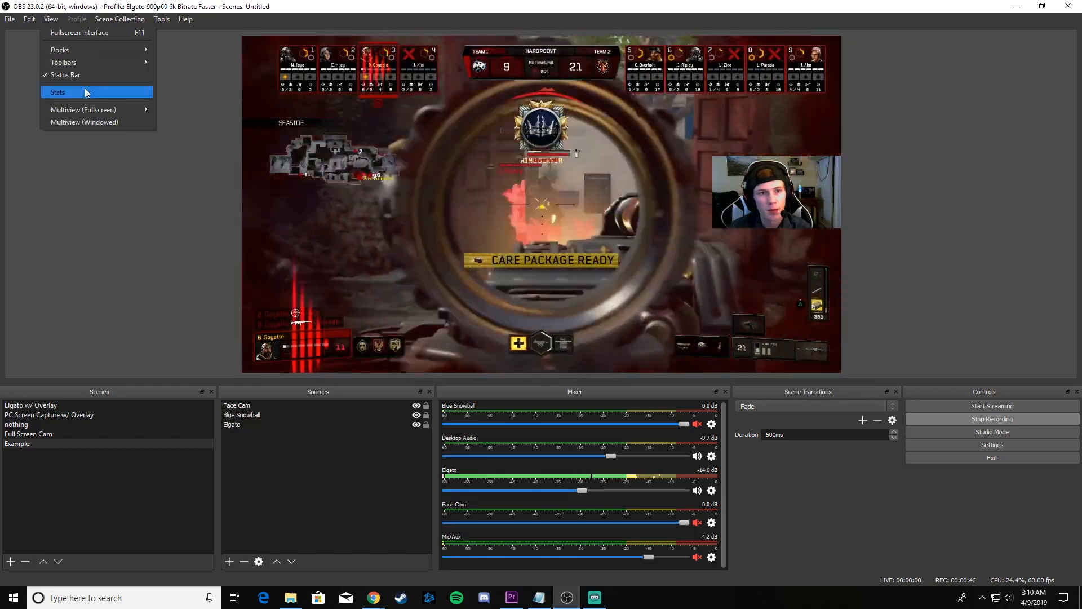
click(84, 88)
drag(1081, 127, 204, 123)
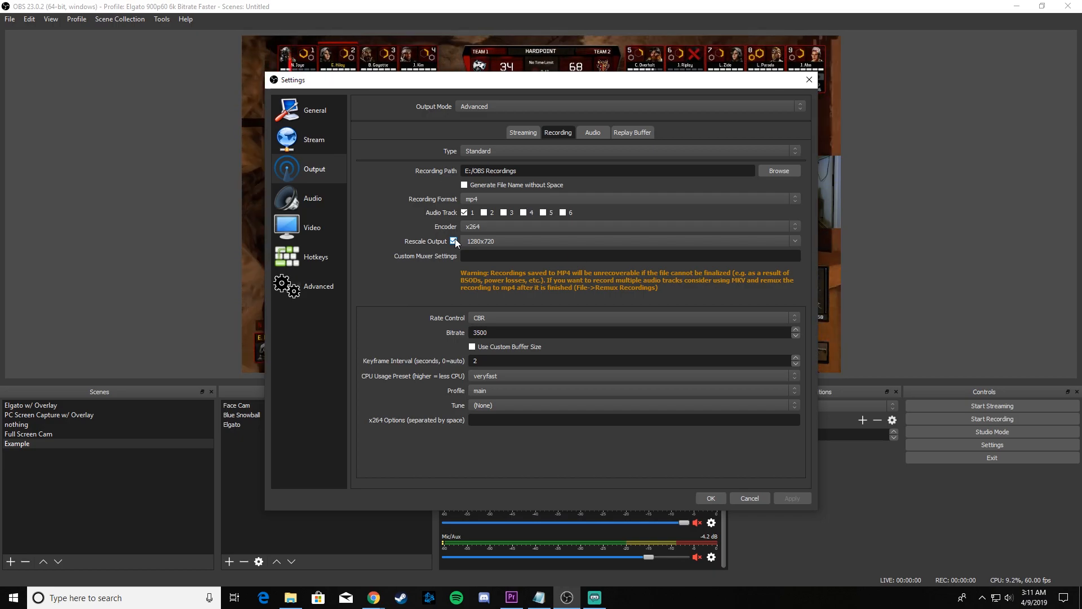
- Turn off rescaled output for recordings, raise the recording bitrate to 10000 and set the CPU usage preset to faster
click(454, 241)
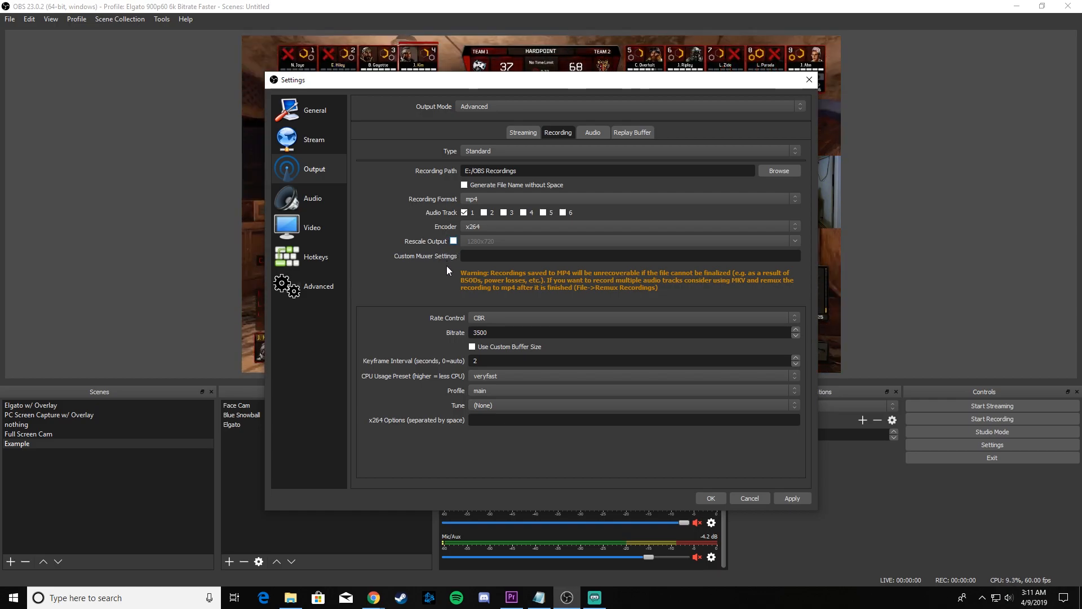
double_click(480, 333)
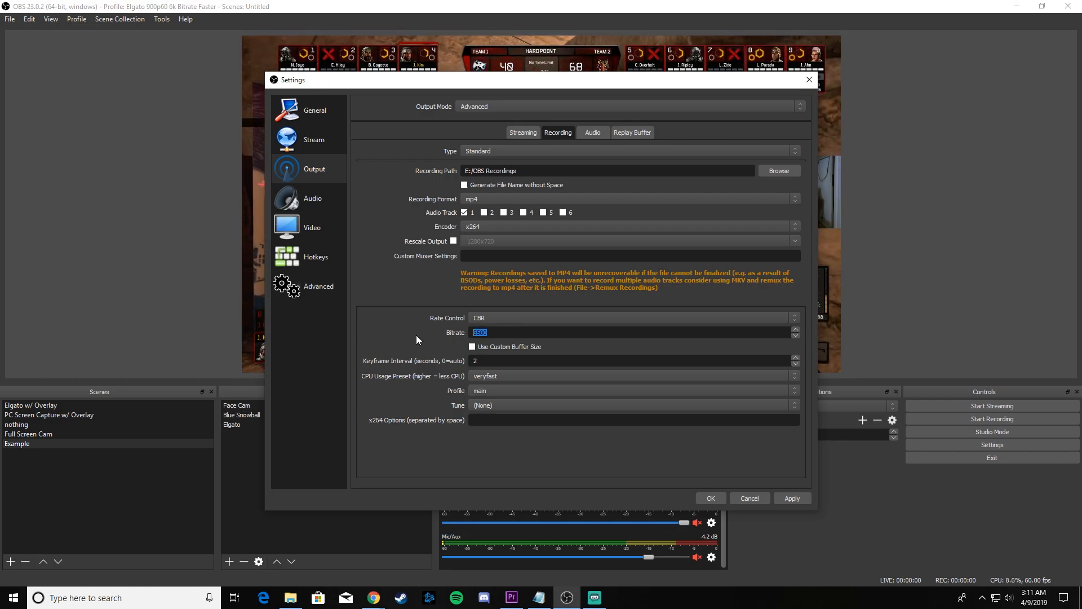
text(10000)
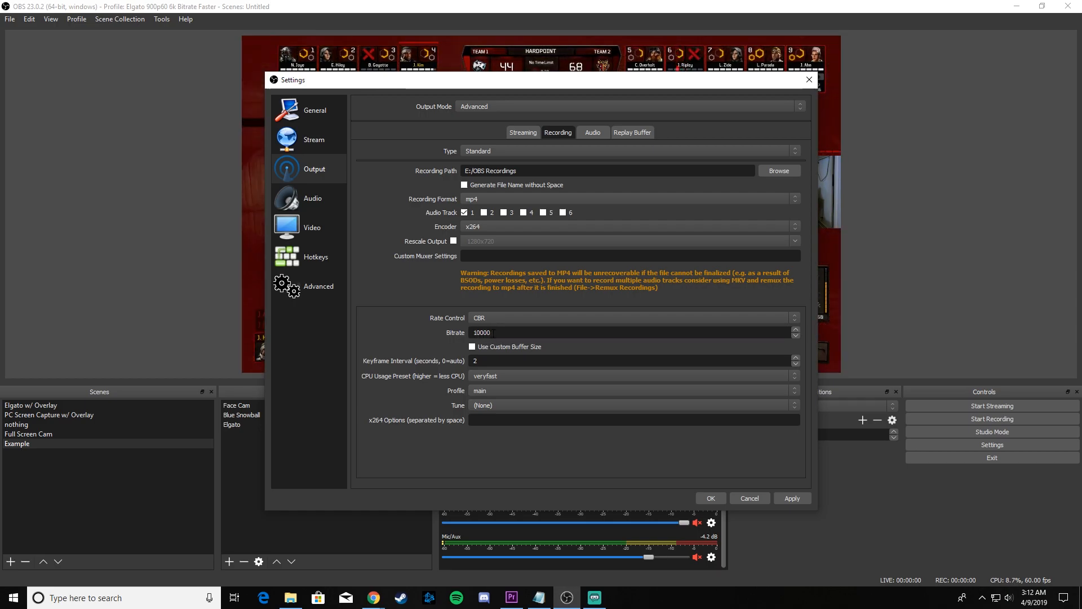
click(498, 376)
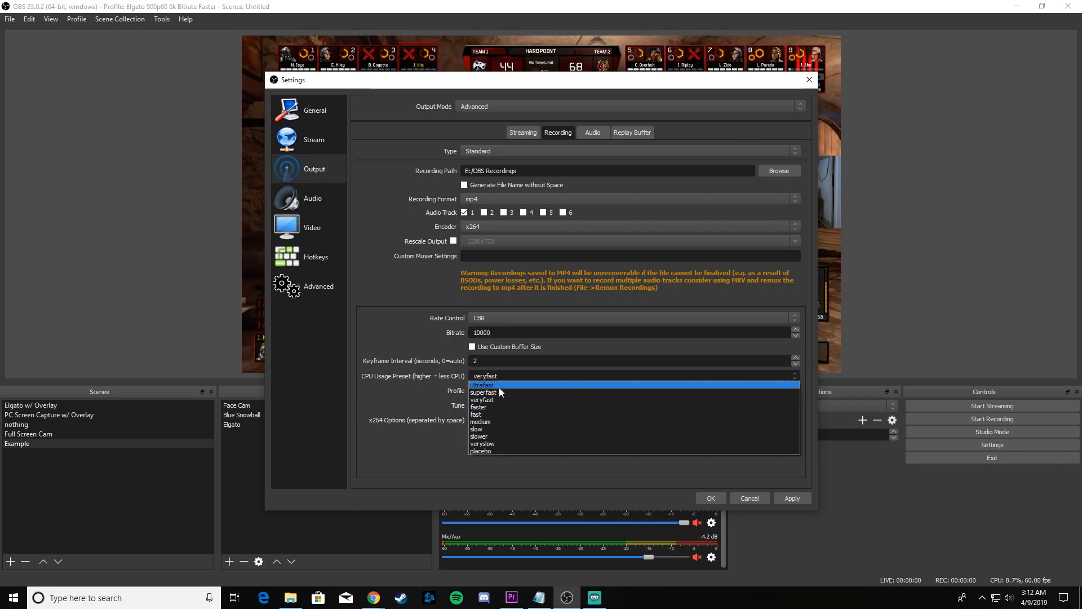
click(484, 406)
click(511, 377)
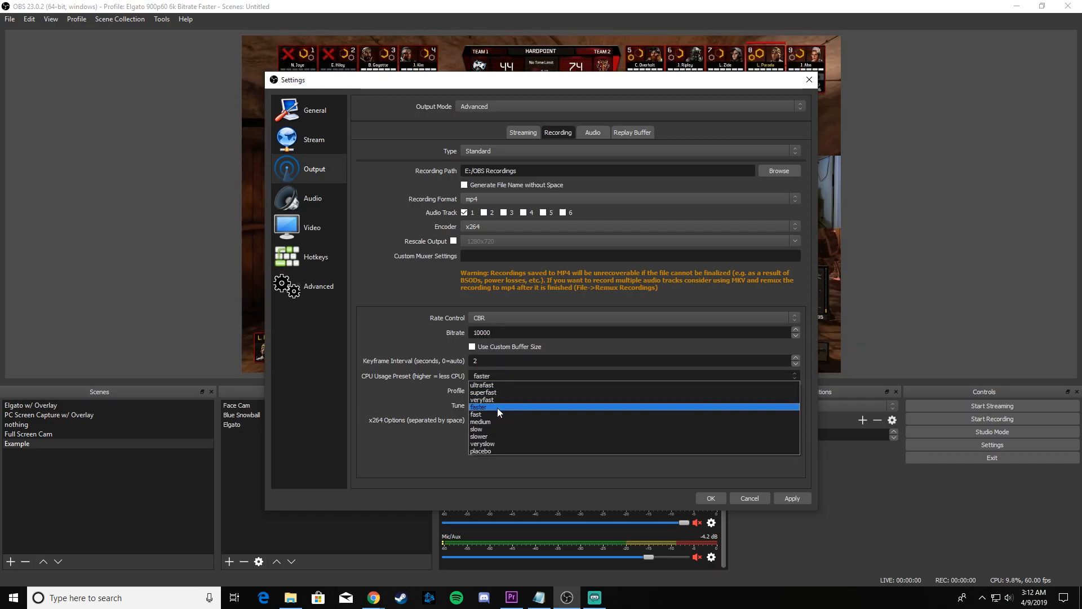
click(414, 343)
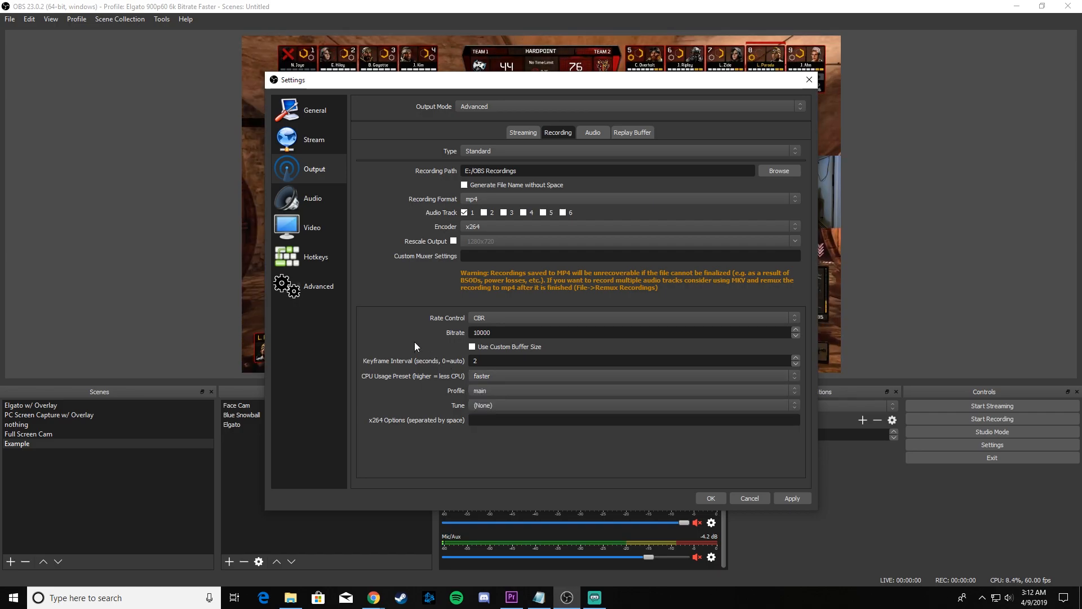
- Apply and close the recording settings, and start a test recording of the Example scene with the Stats window open
click(791, 498)
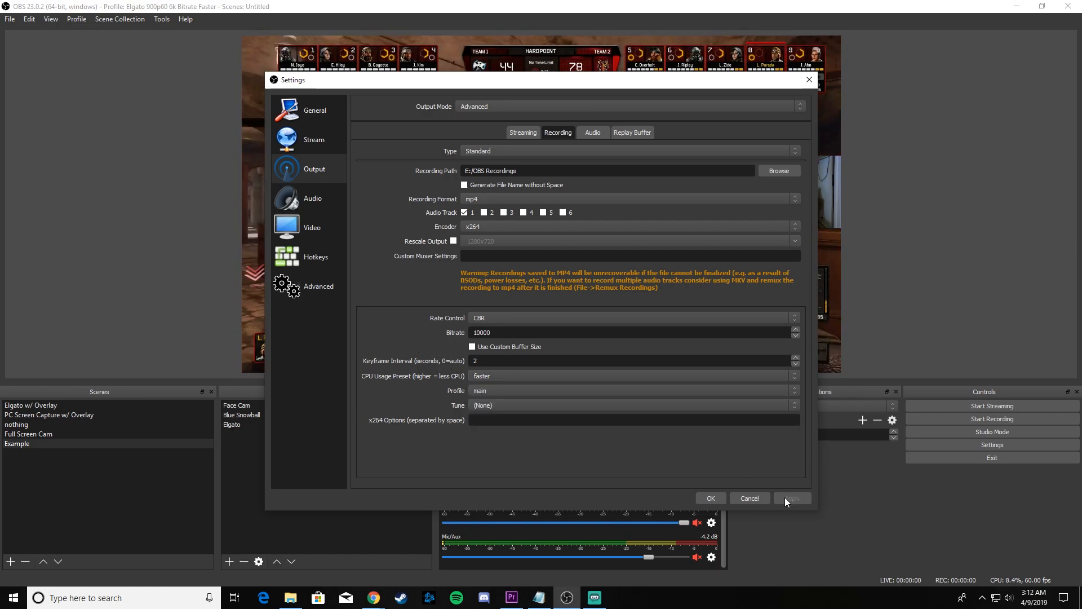
click(711, 499)
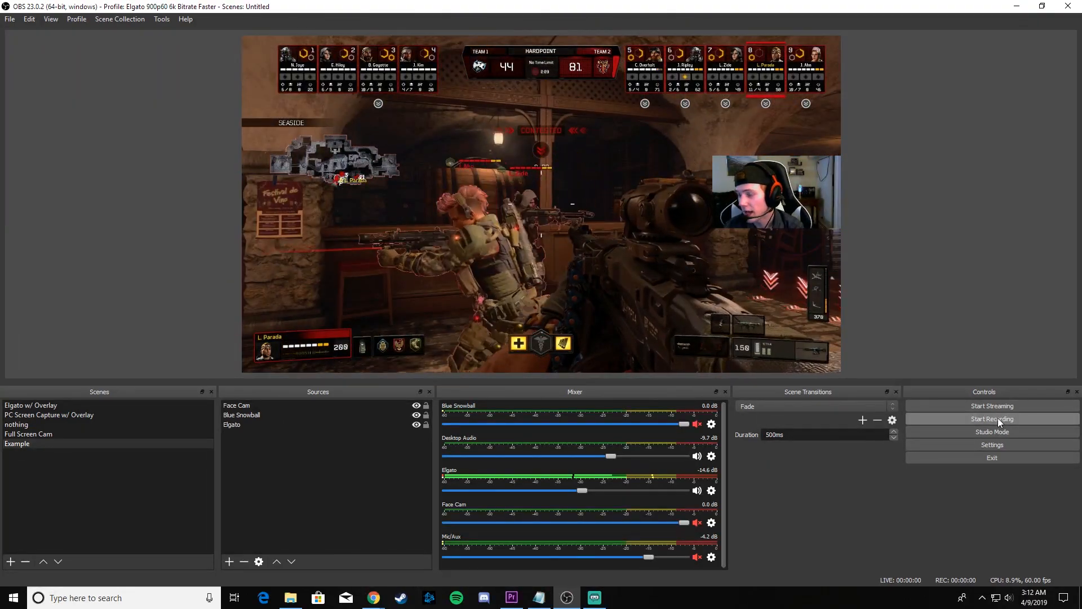
click(998, 418)
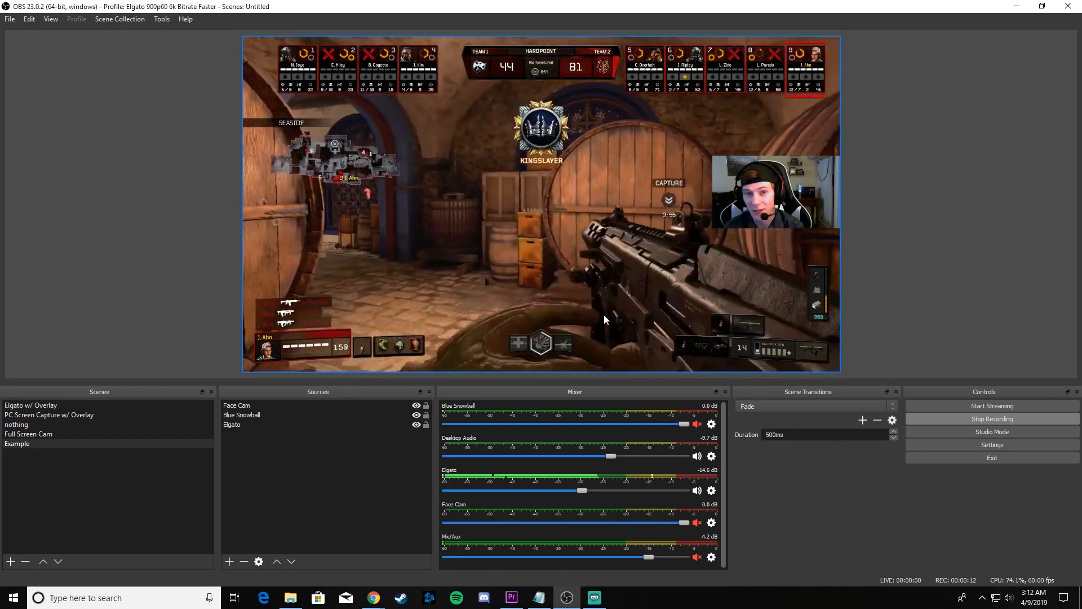
click(50, 19)
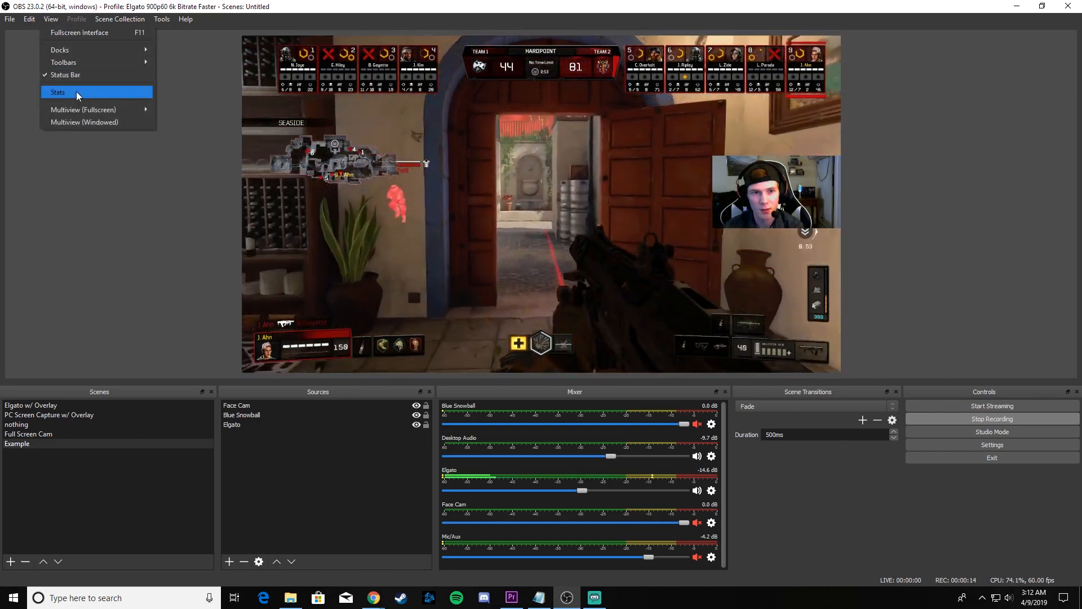
click(76, 91)
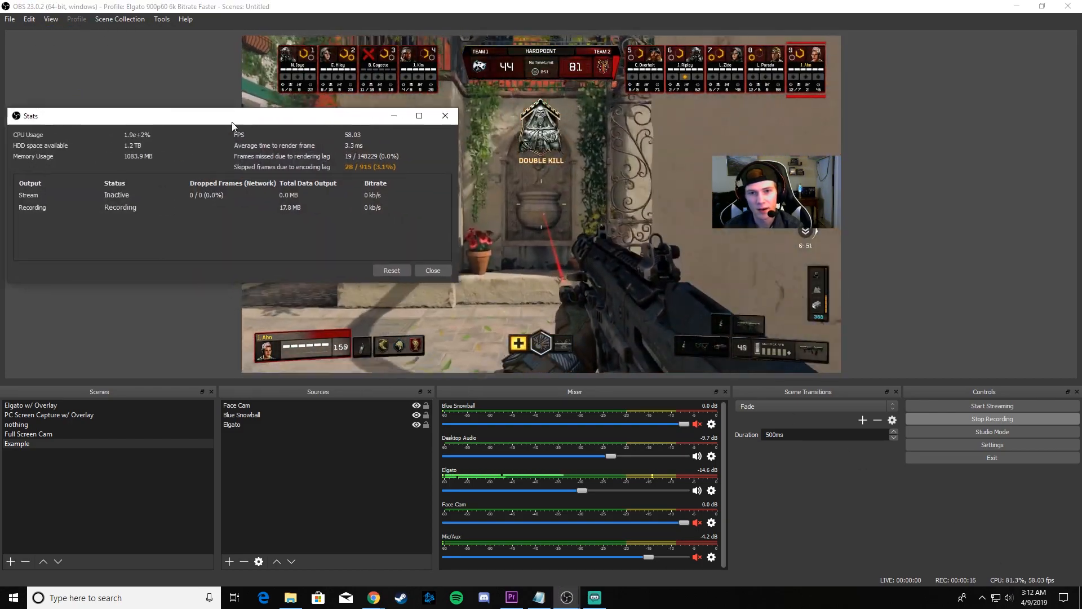
drag(232, 121, 228, 121)
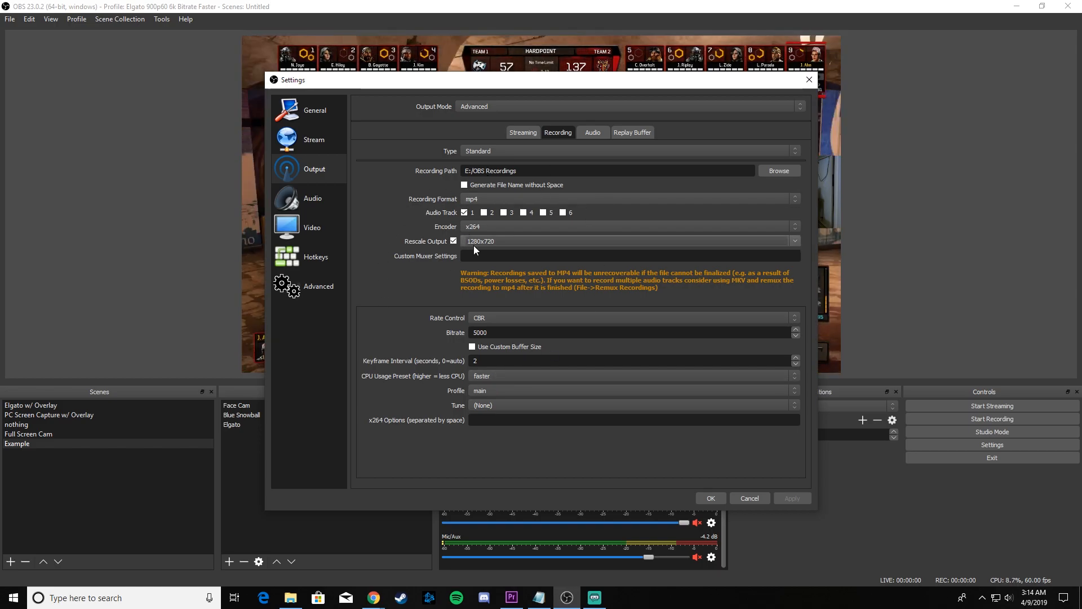
- Set the streaming output to bitrate 5000, CPU usage preset fast, keyframe interval 2 and main profile, and apply and close the settings
click(523, 133)
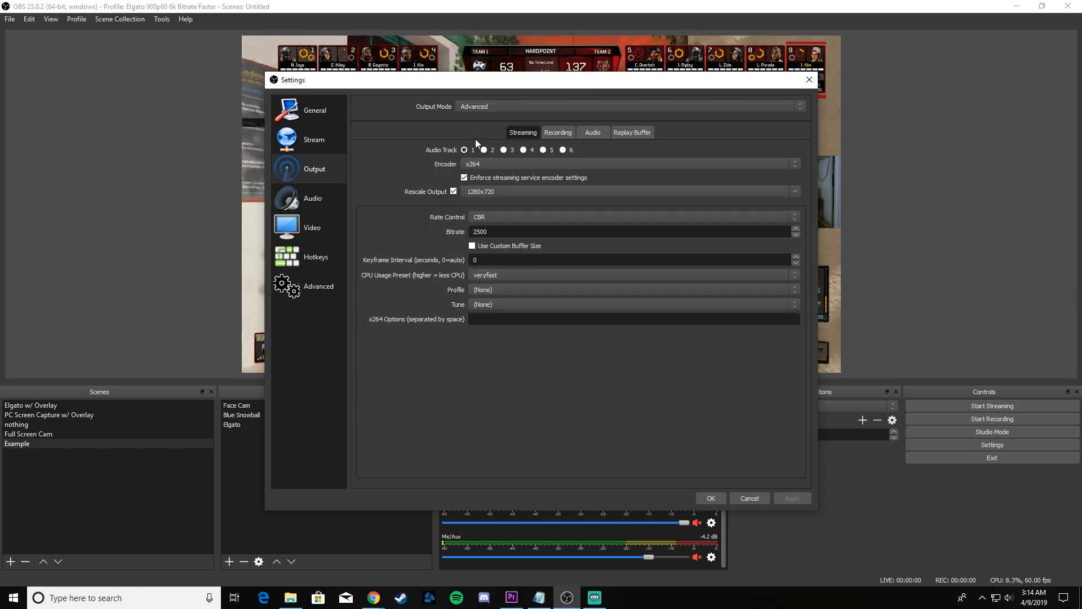
drag(495, 232, 411, 228)
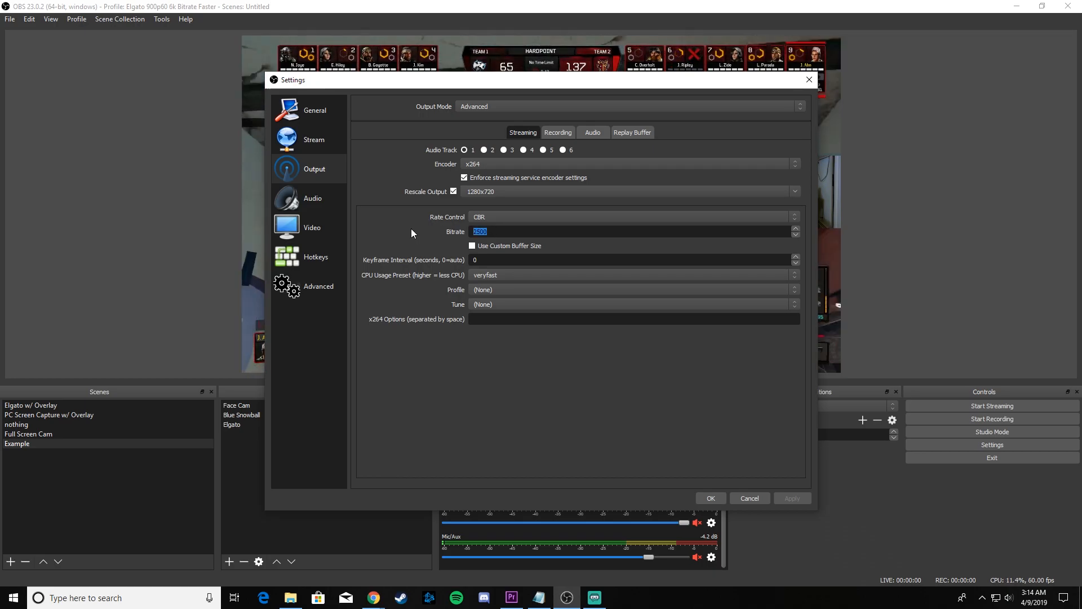
text(5000)
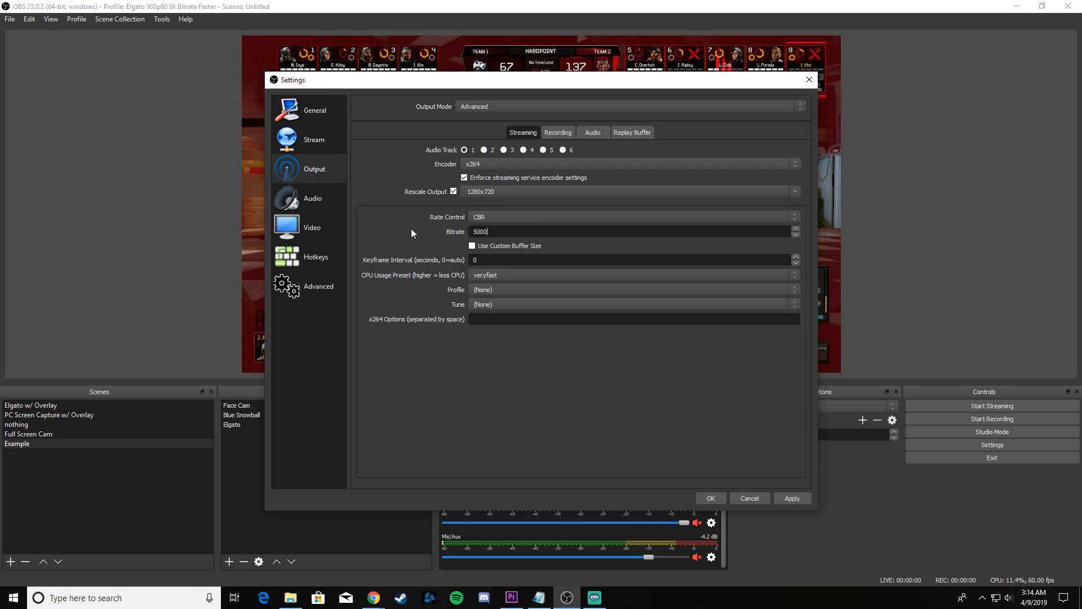
click(493, 272)
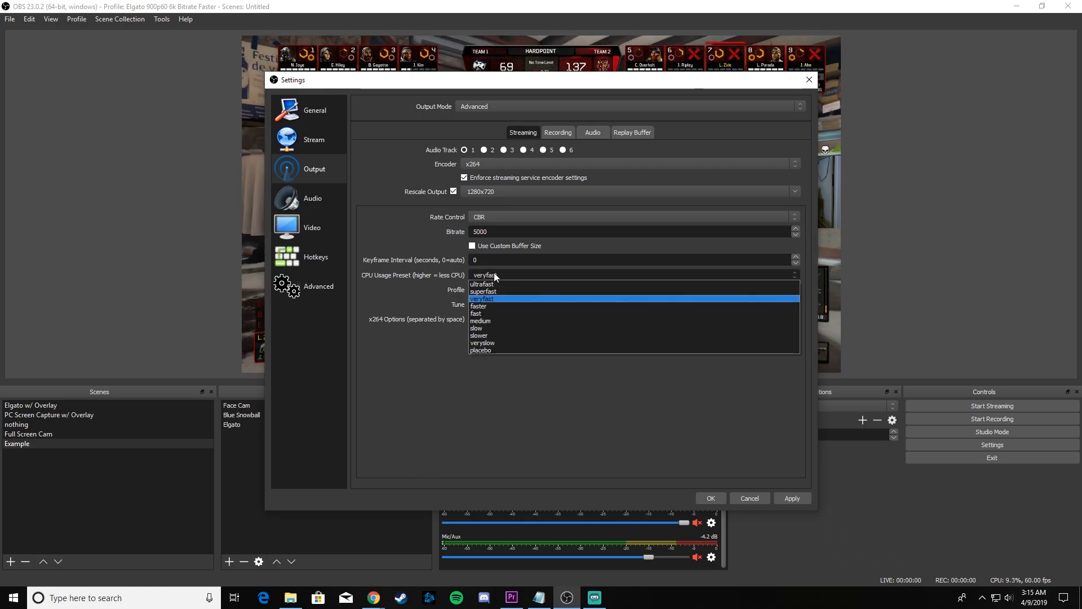
click(487, 311)
drag(486, 260, 424, 263)
text(2)
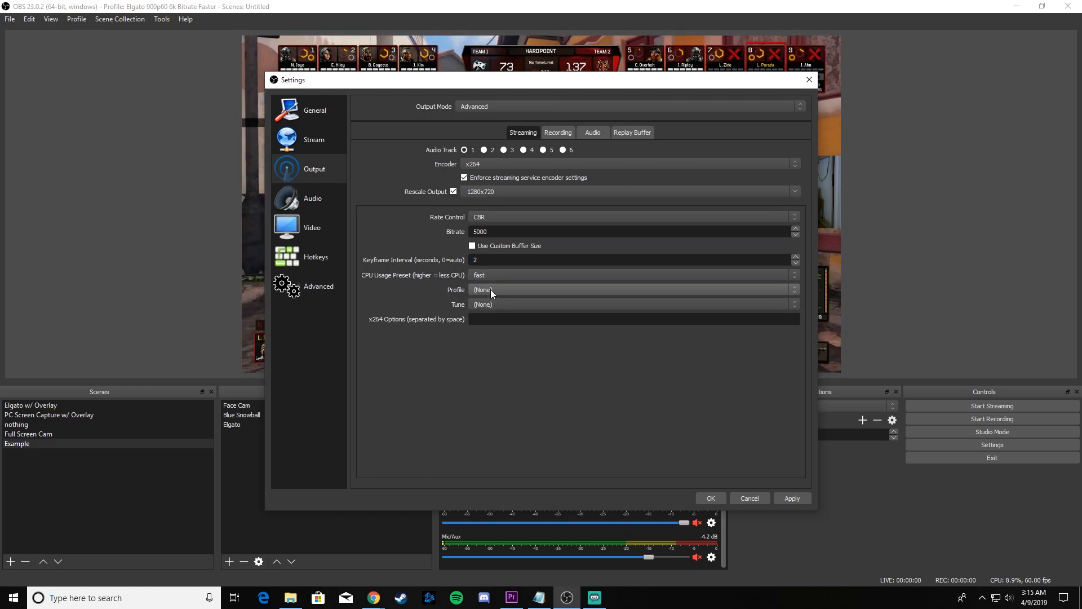
click(490, 289)
click(491, 307)
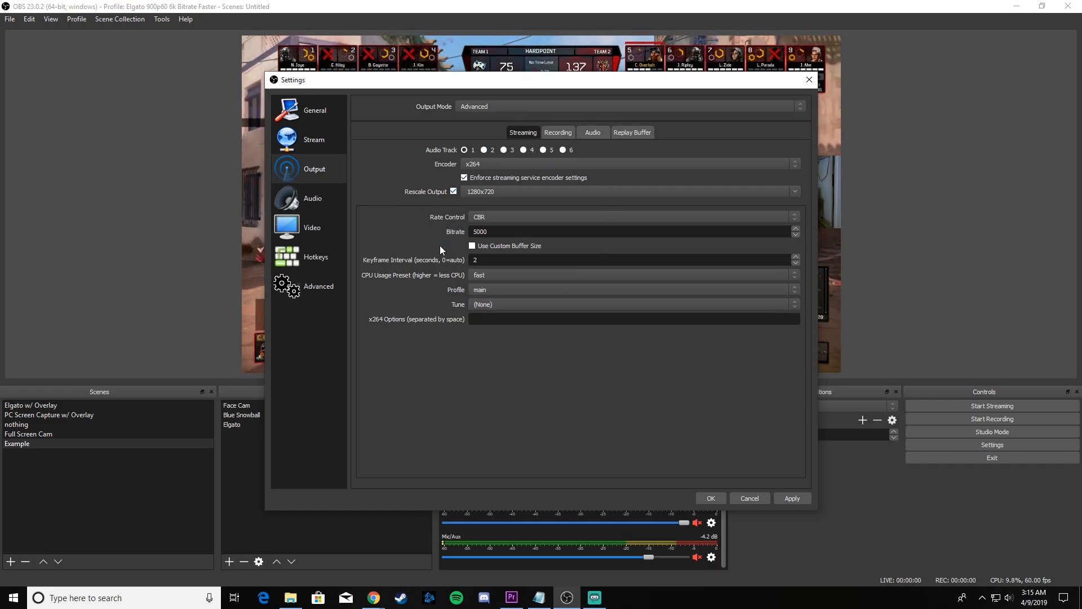
click(788, 498)
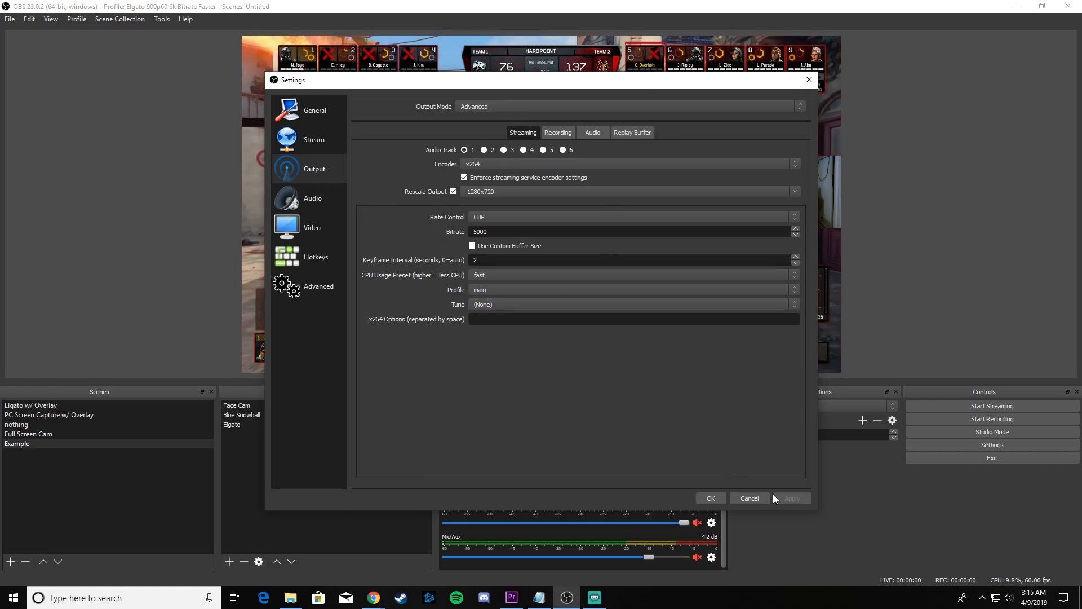
click(711, 498)
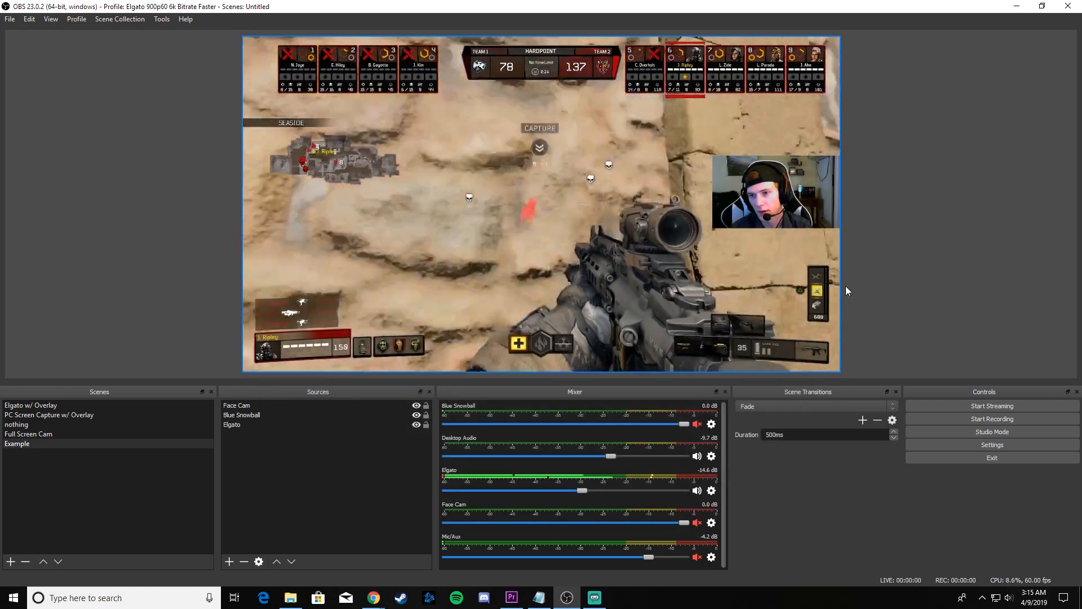